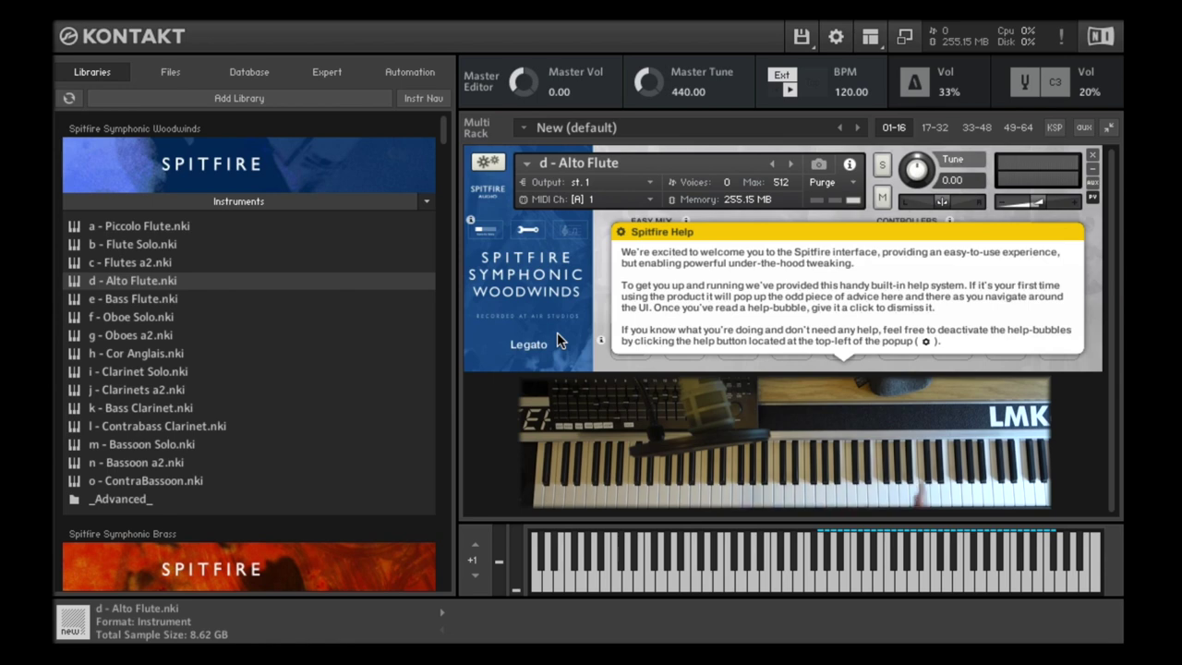
- Close the welcome help bubble and turn off all further Spitfire help bubbles
left_click(619, 231)
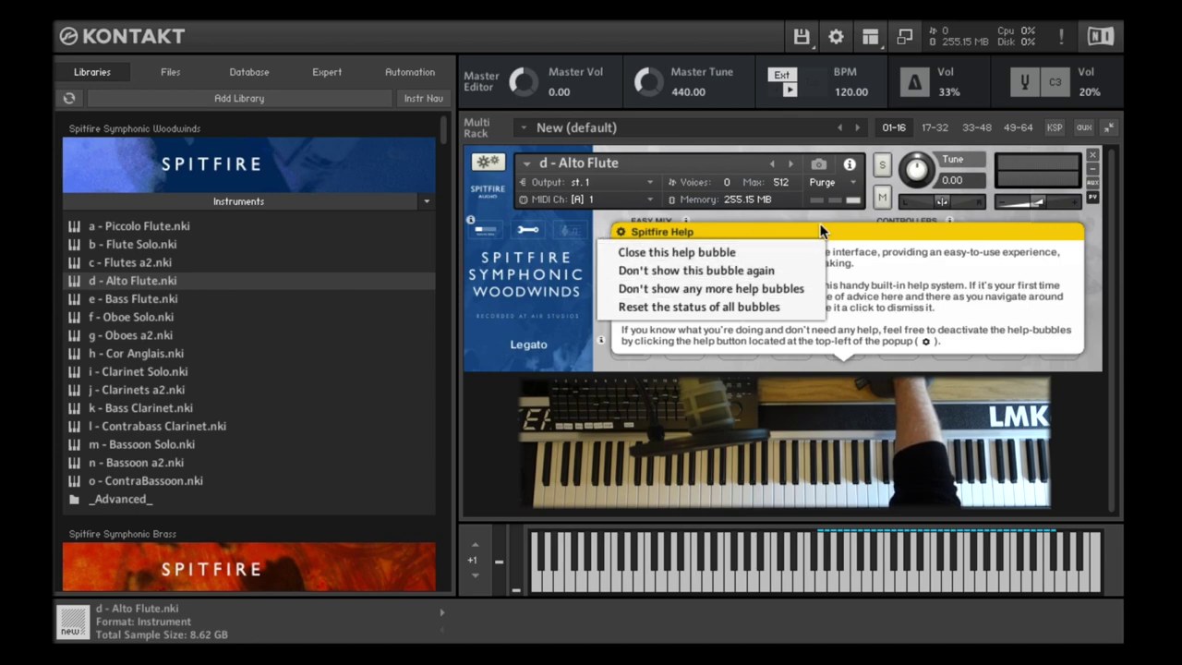
left_click(647, 252)
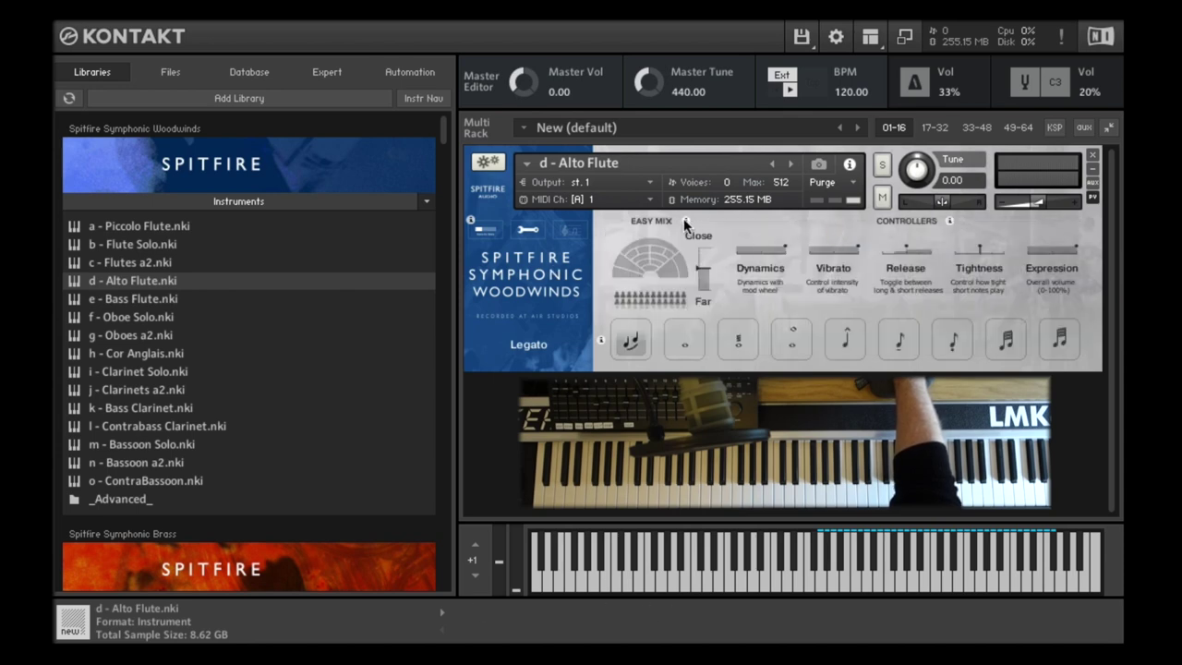
left_click(948, 221)
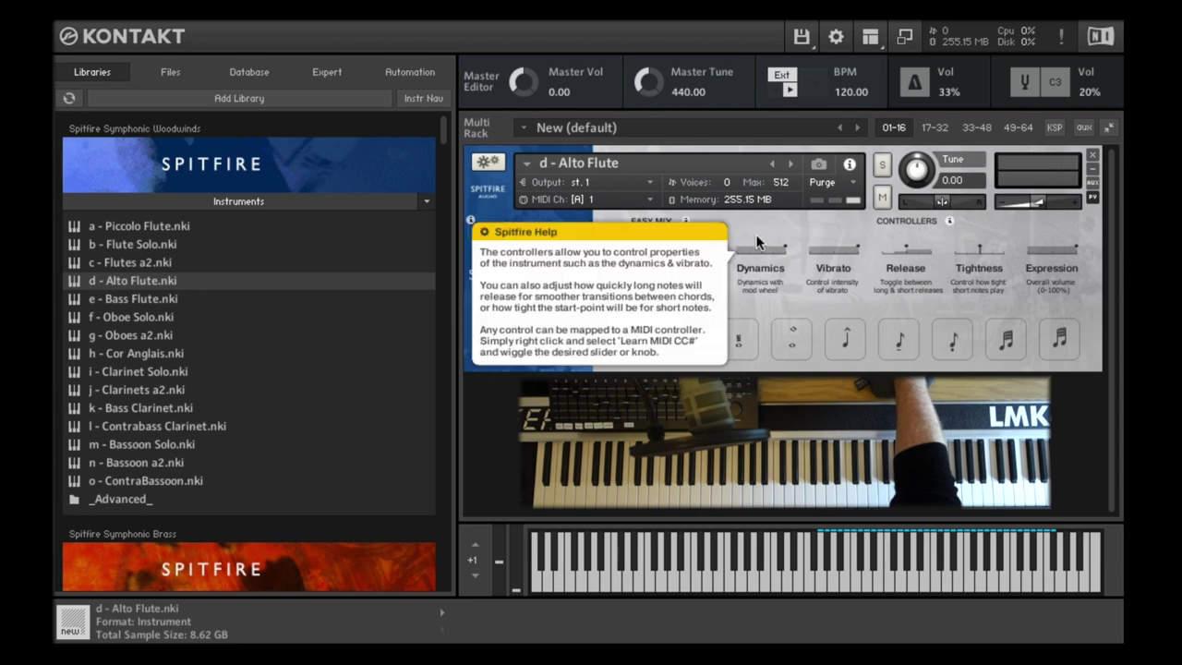
left_click(484, 233)
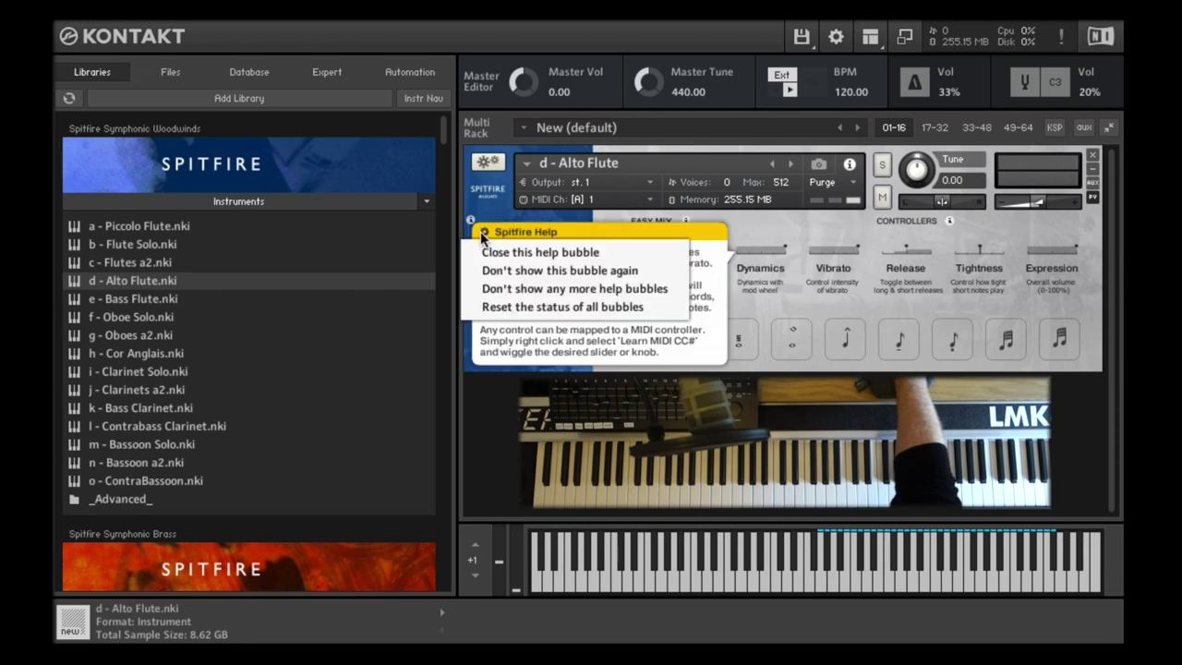
left_click(512, 289)
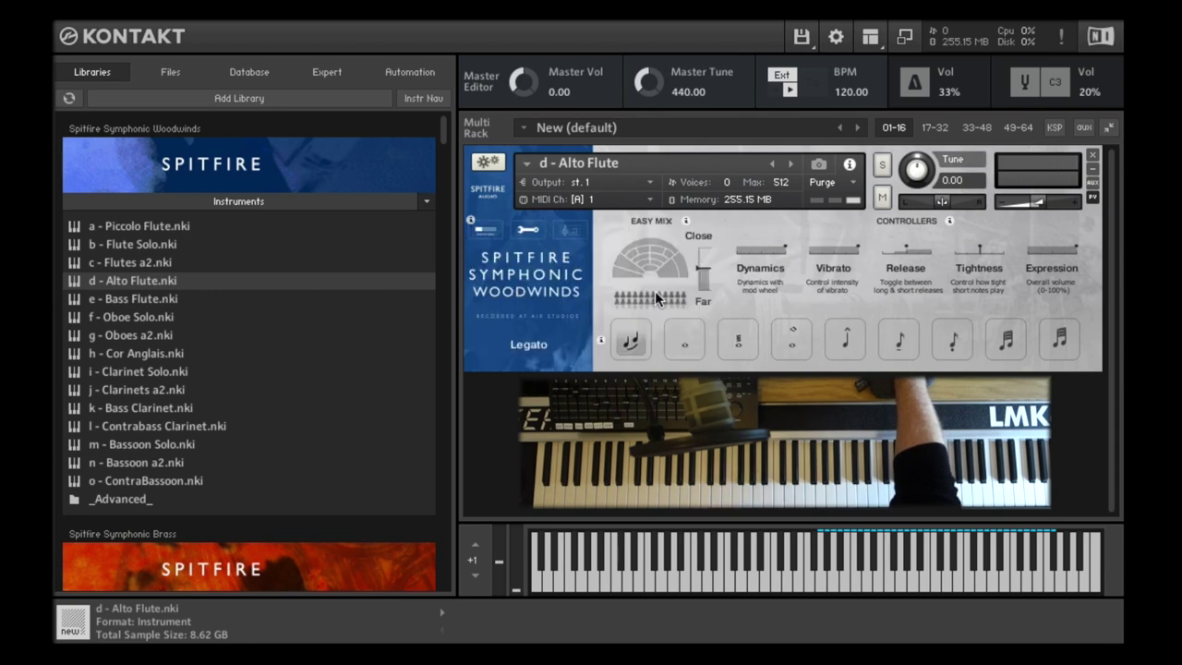
- Switch the Alto Flute from Easy Mix to the advanced view with Mic Mix, Options, Round Robins and Controllers
left_click(525, 230)
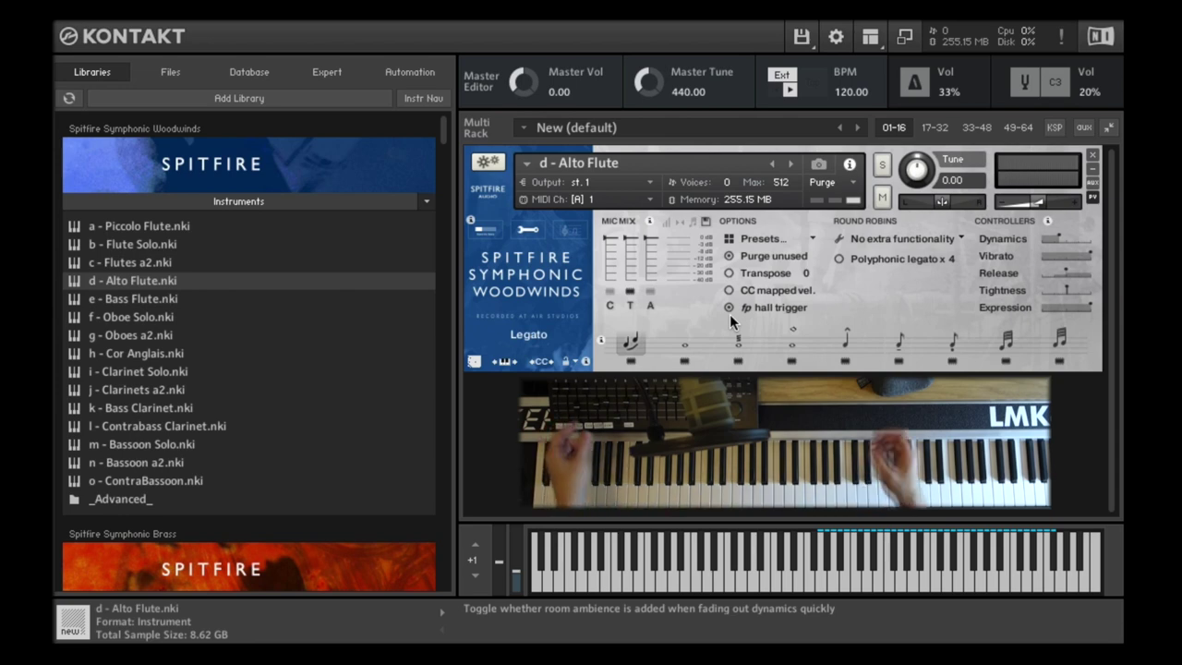
- Select the Alto Flute's Long (whole note) articulation
left_click(685, 342)
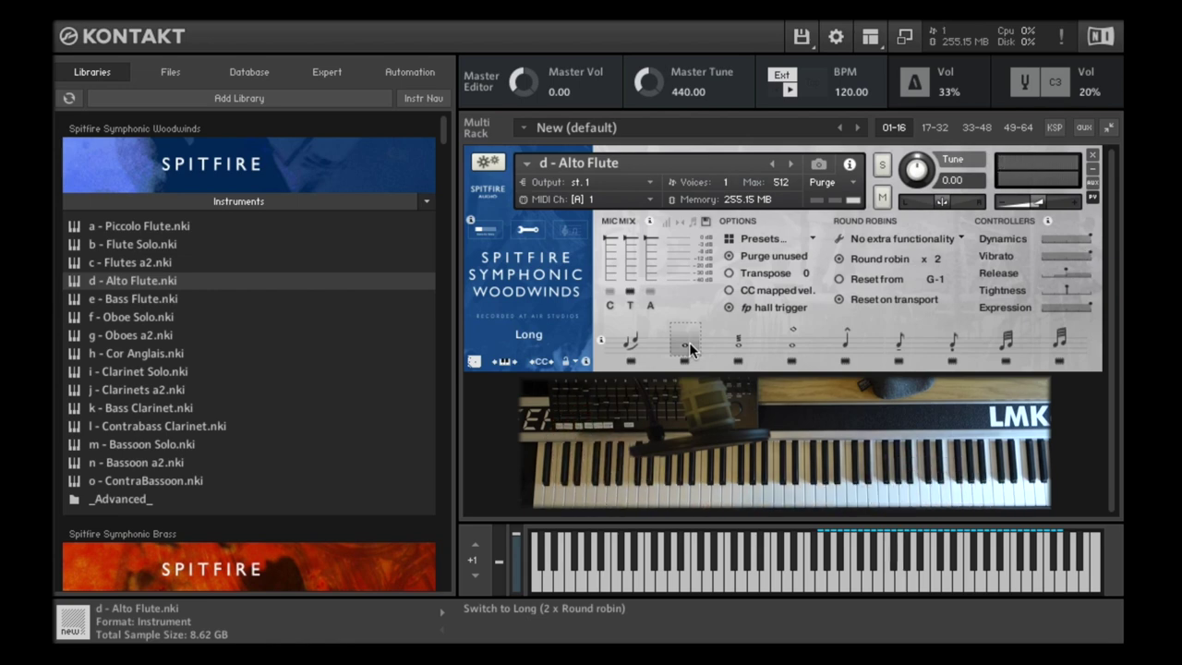
left_click(689, 341)
- Lower the Alto Flute's A mic fader in the Mic Mix section
left_click_drag(649, 239, 650, 258)
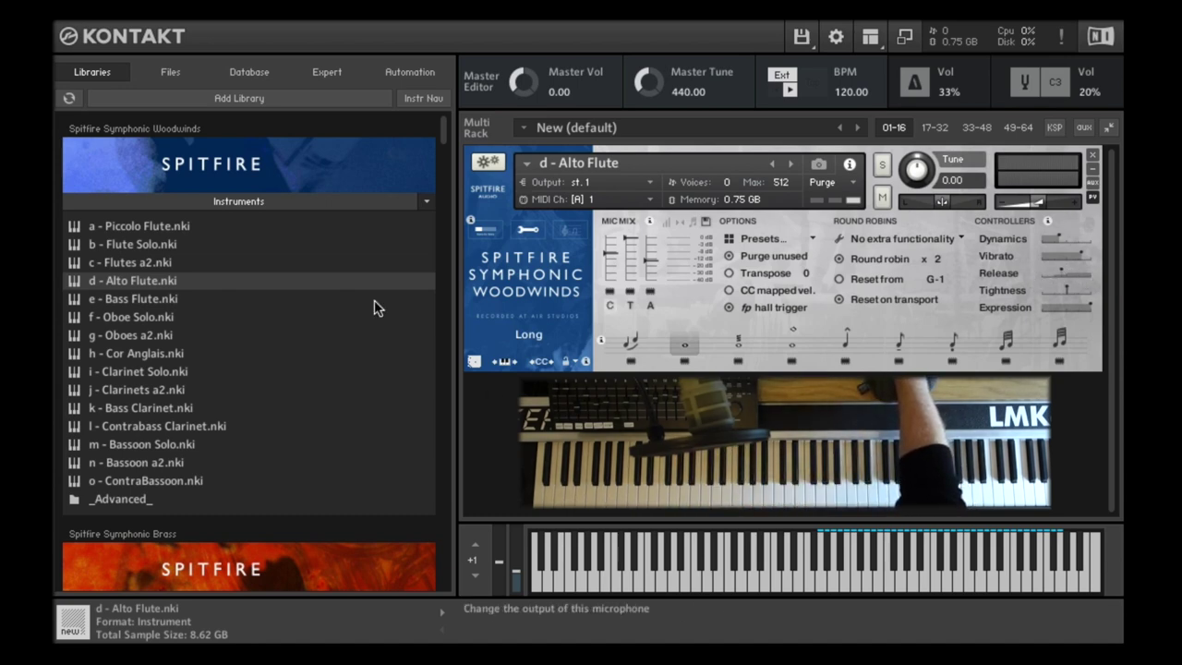
- Audition the Legato, Long Flutter and Long Harmonics articulations, ending on Marcato
left_click(633, 341)
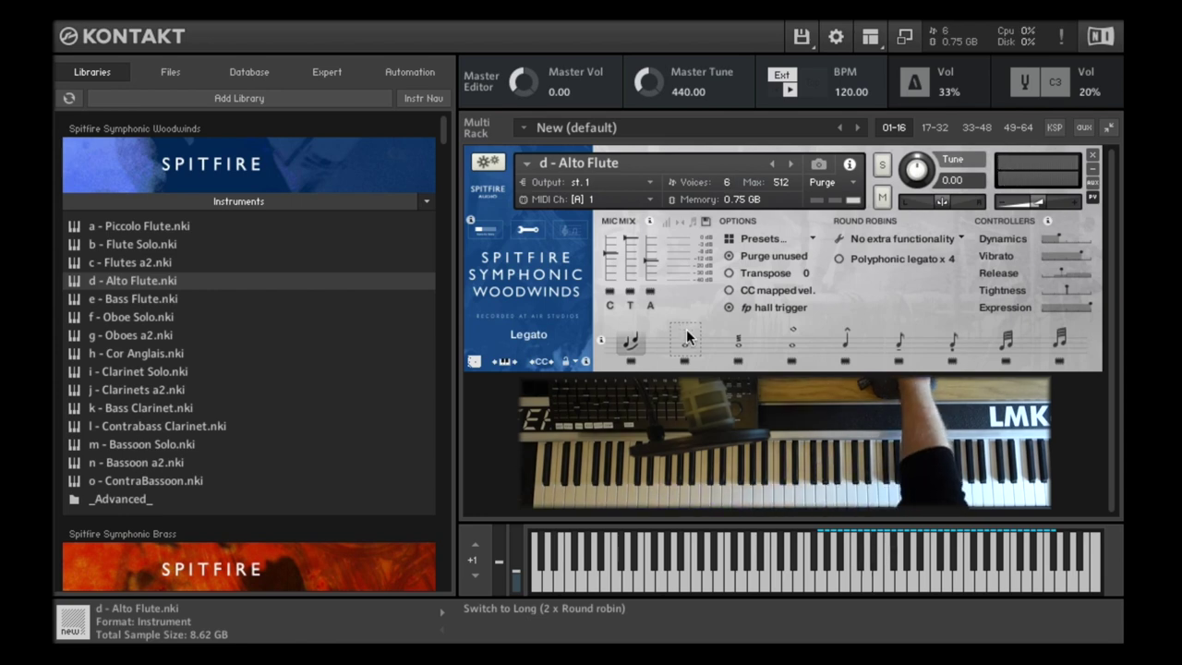
left_click(738, 341)
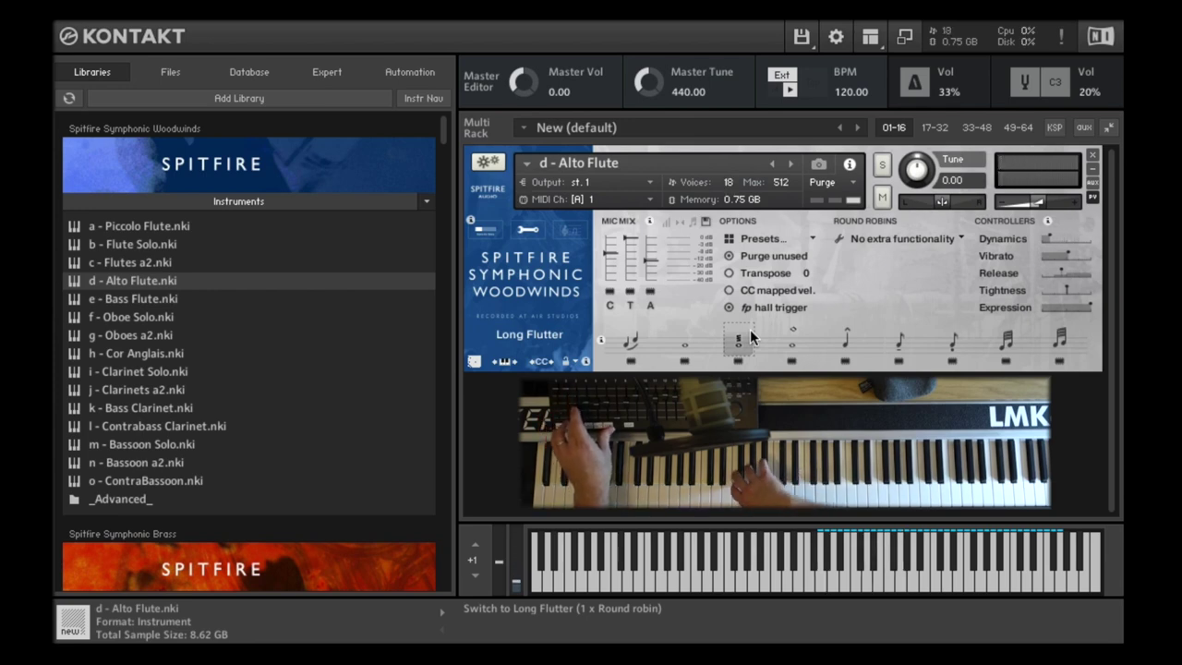
left_click(802, 346)
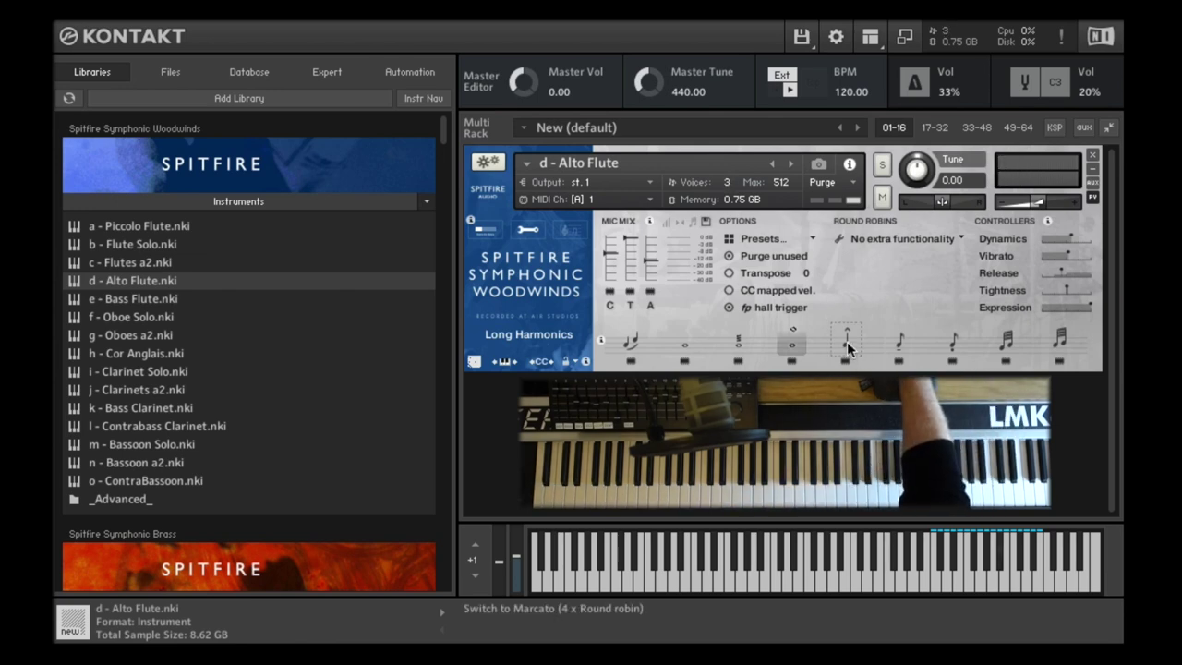
left_click(847, 340)
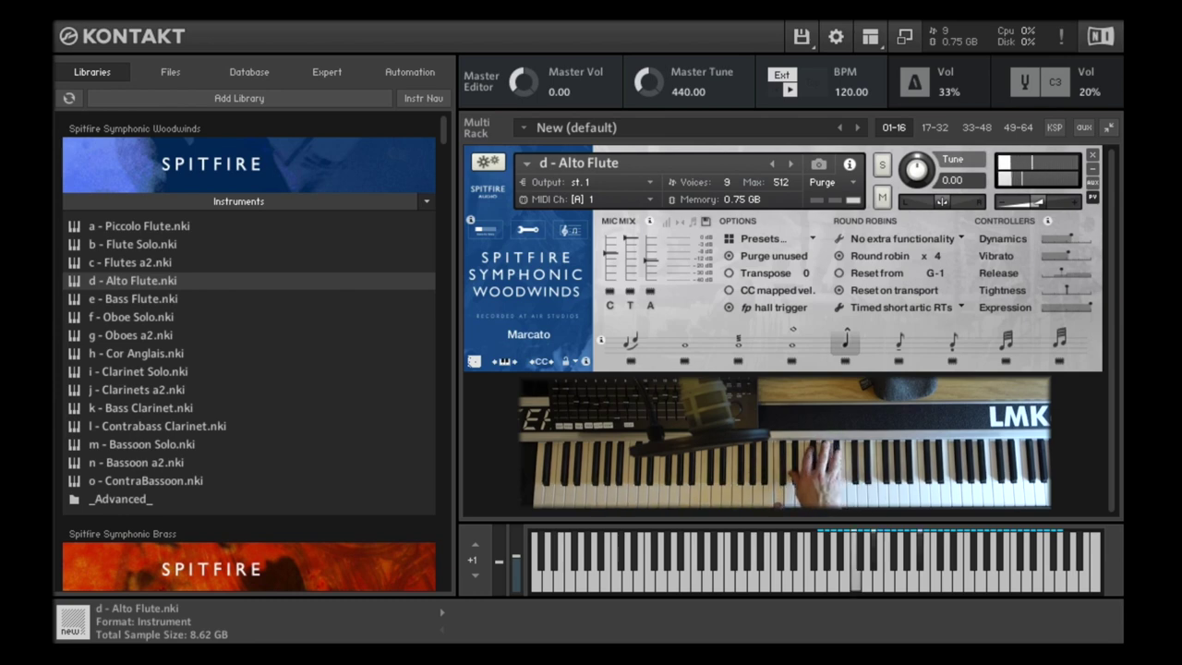
- Try Tenuto, Staccato and Marcato, check the Timed short artic RTs options unchanged, then settle on Staccato
left_click(904, 341)
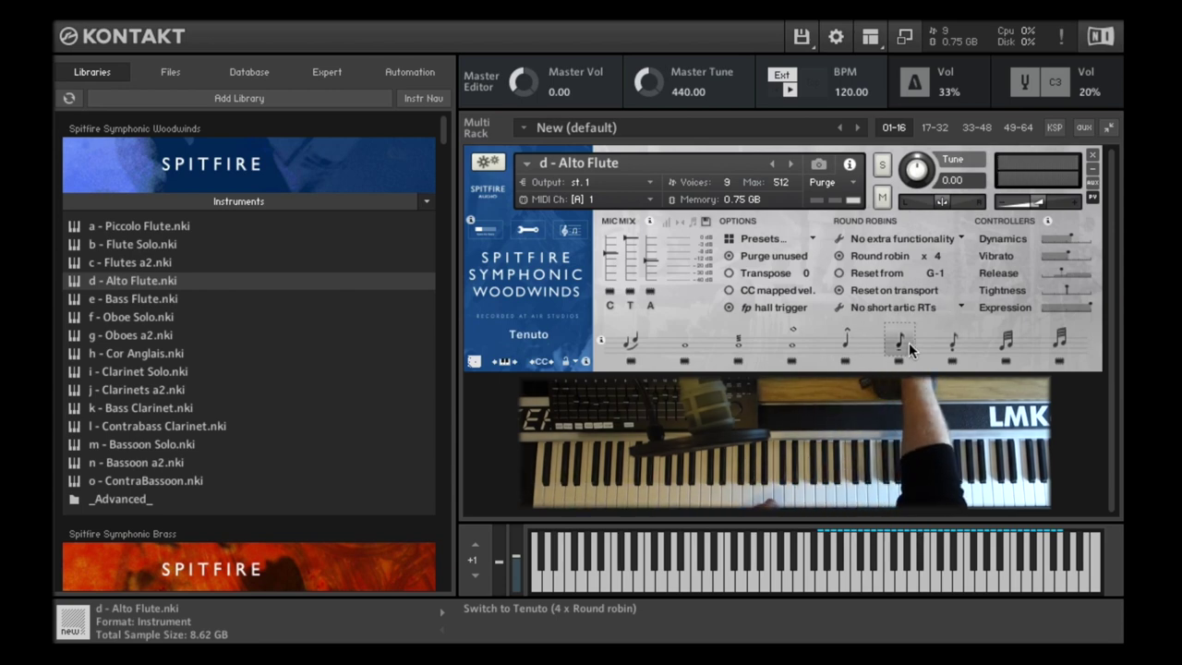
left_click(944, 340)
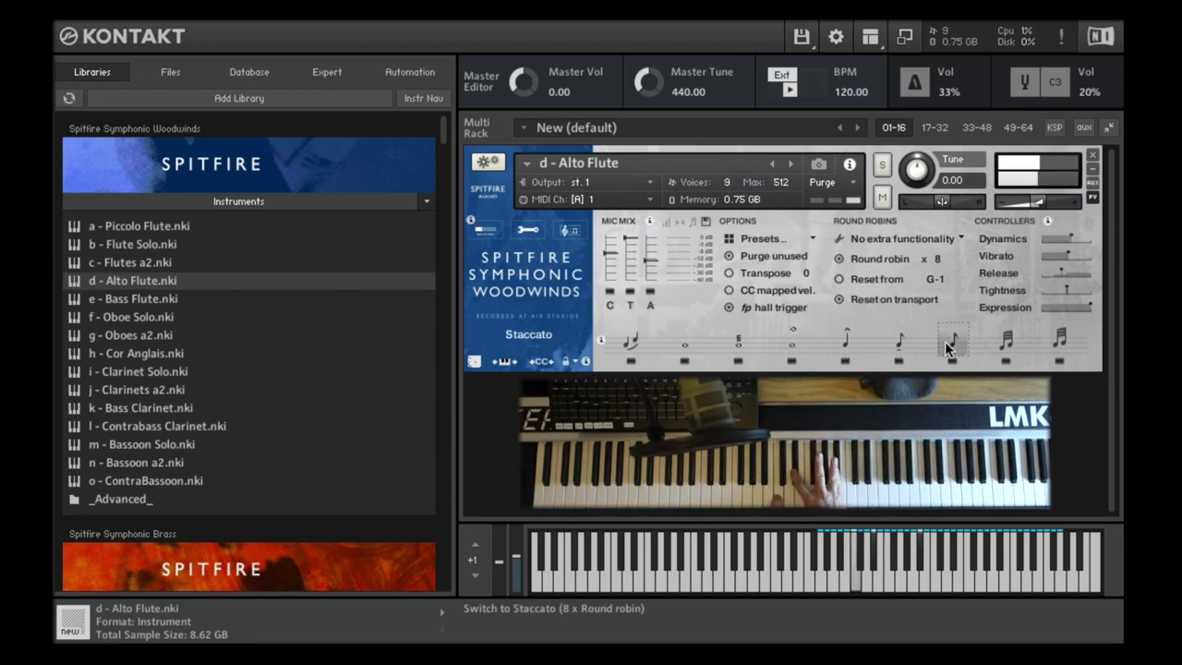
left_click(850, 340)
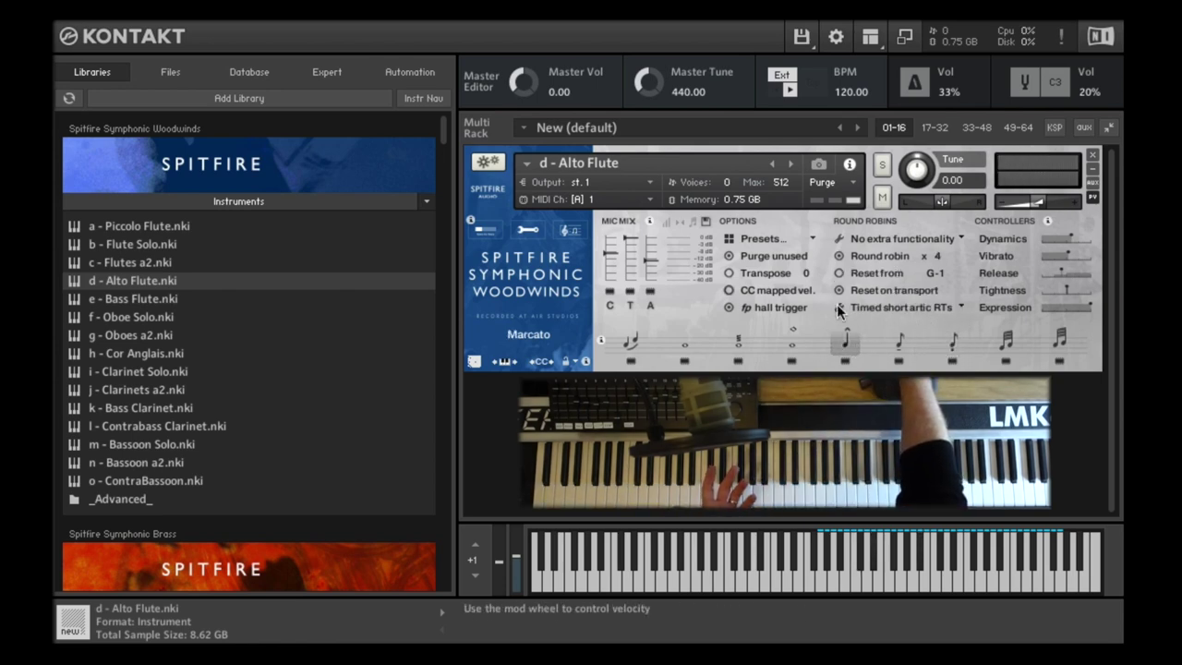
left_click(951, 305)
left_click(768, 321)
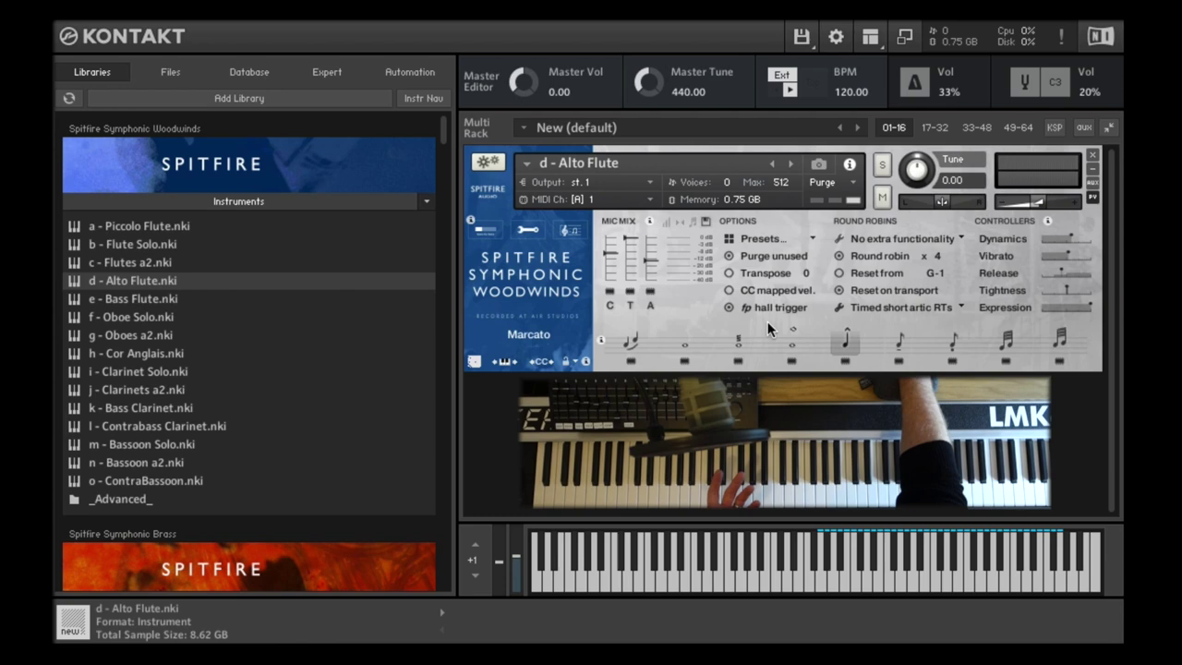
left_click(932, 309)
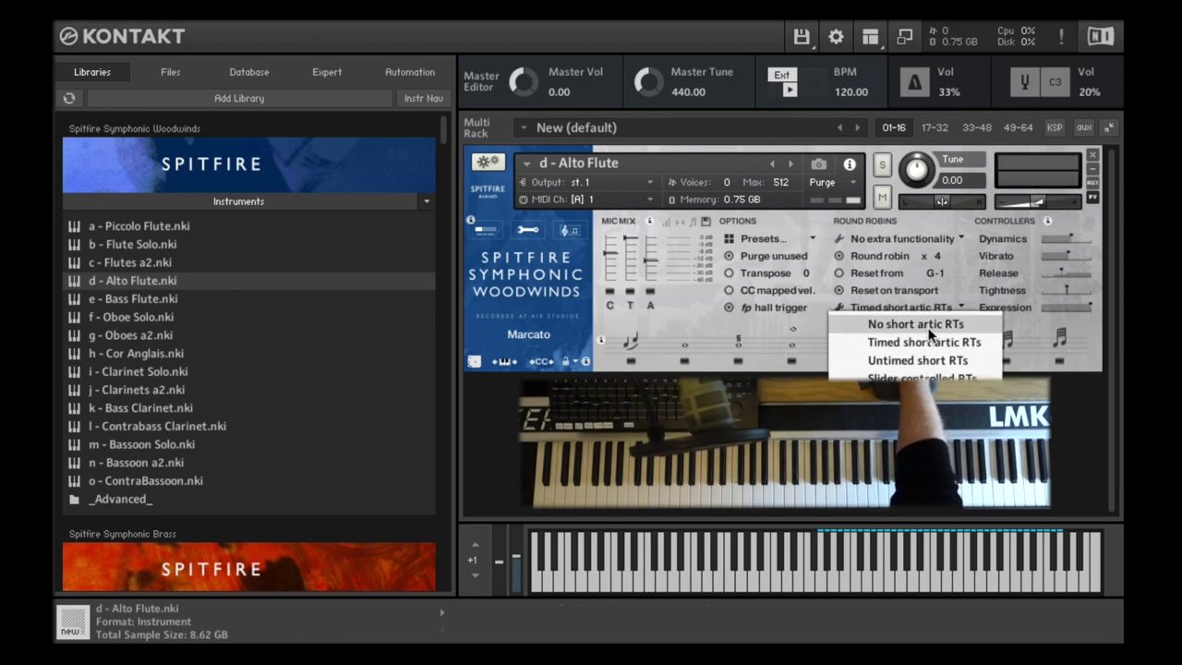
left_click(808, 321)
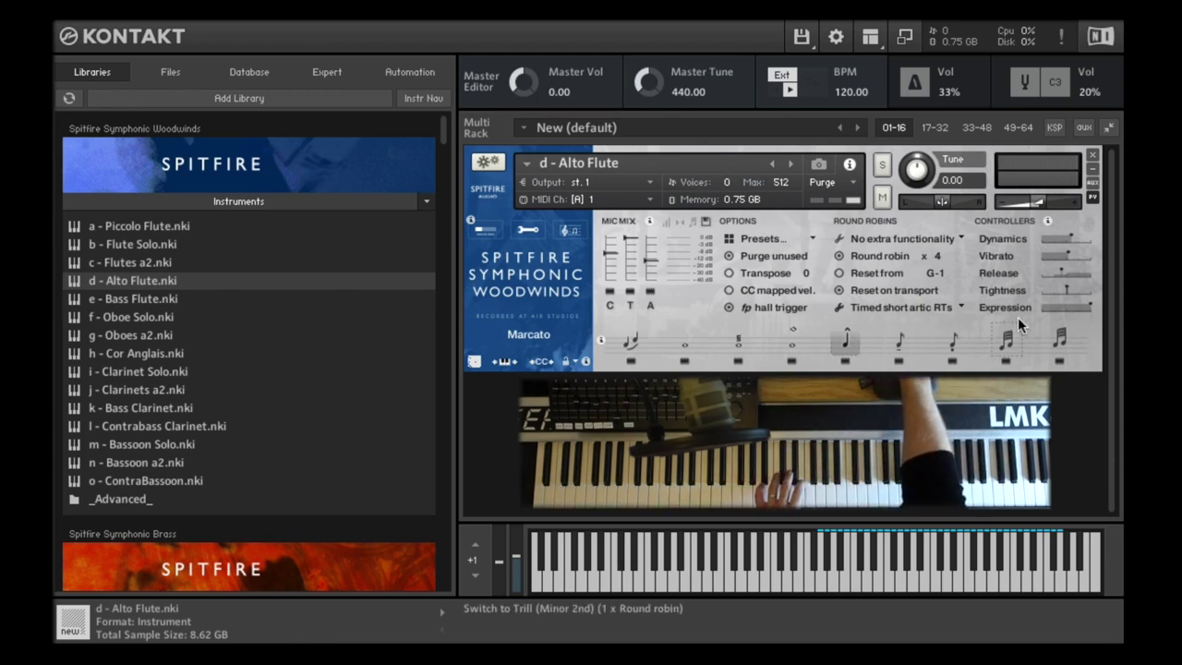
left_click(953, 342)
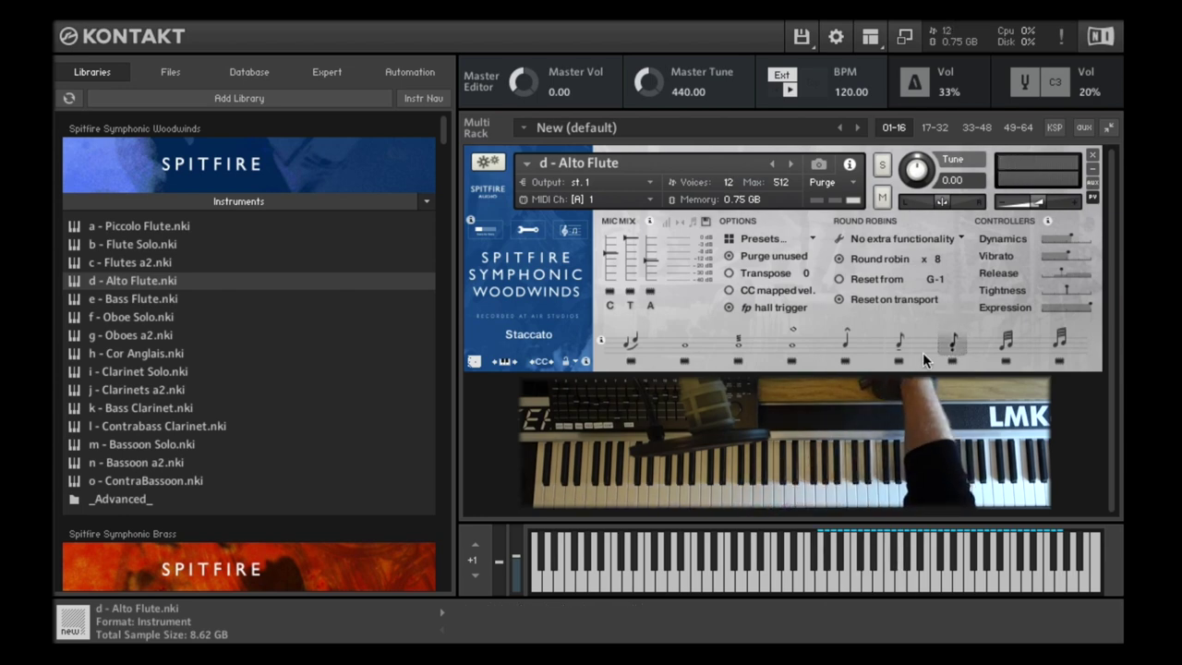
- Try the Trill (Minor 2nd) articulation, then settle on Trill (Major 2nd)
left_click(1006, 343)
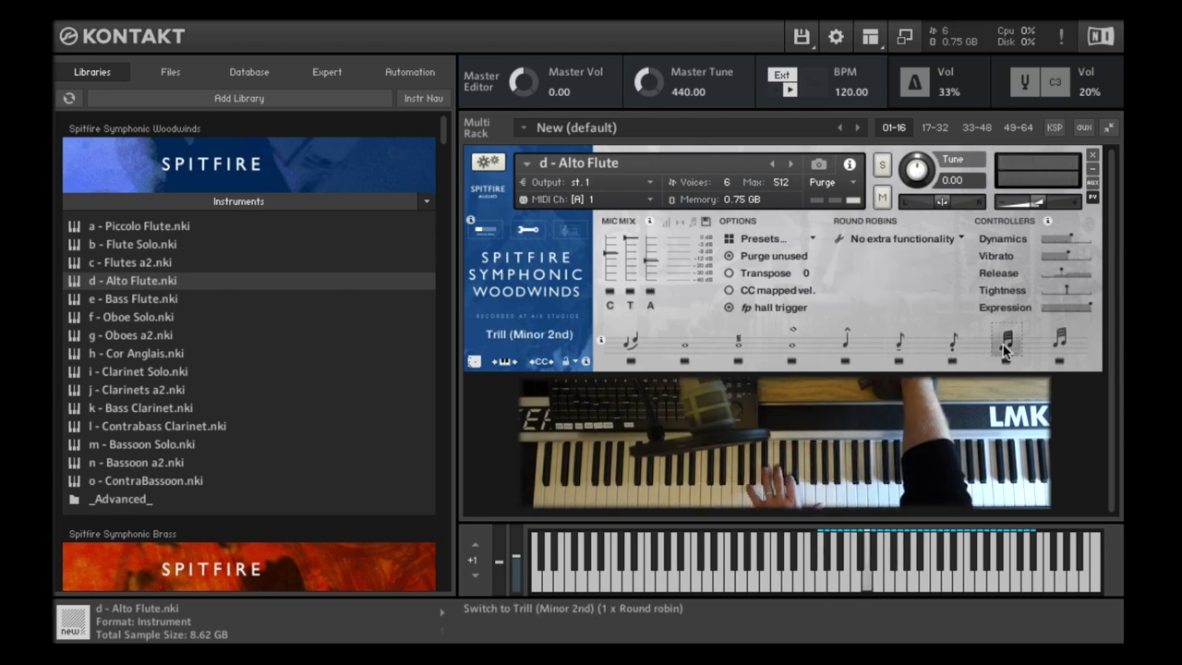
left_click(1058, 340)
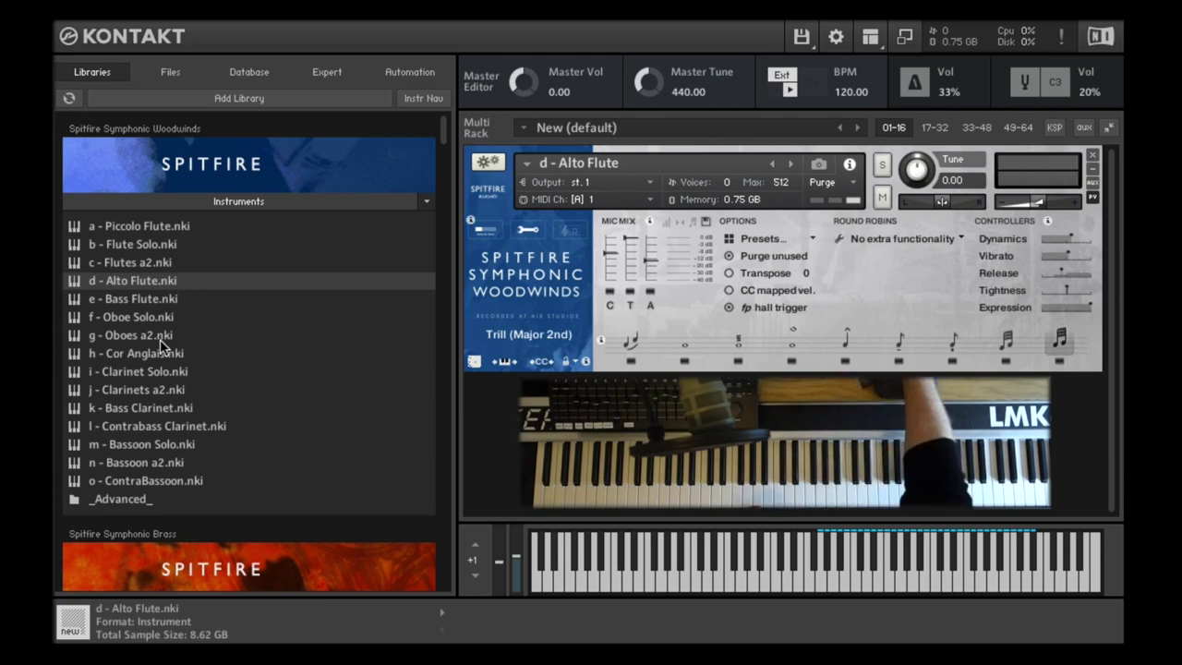
- Browse the Extended techniques folder, then drag 'a - Piccolo Flute.nki' onto the Alto Flute to replace it
double_click(134, 499)
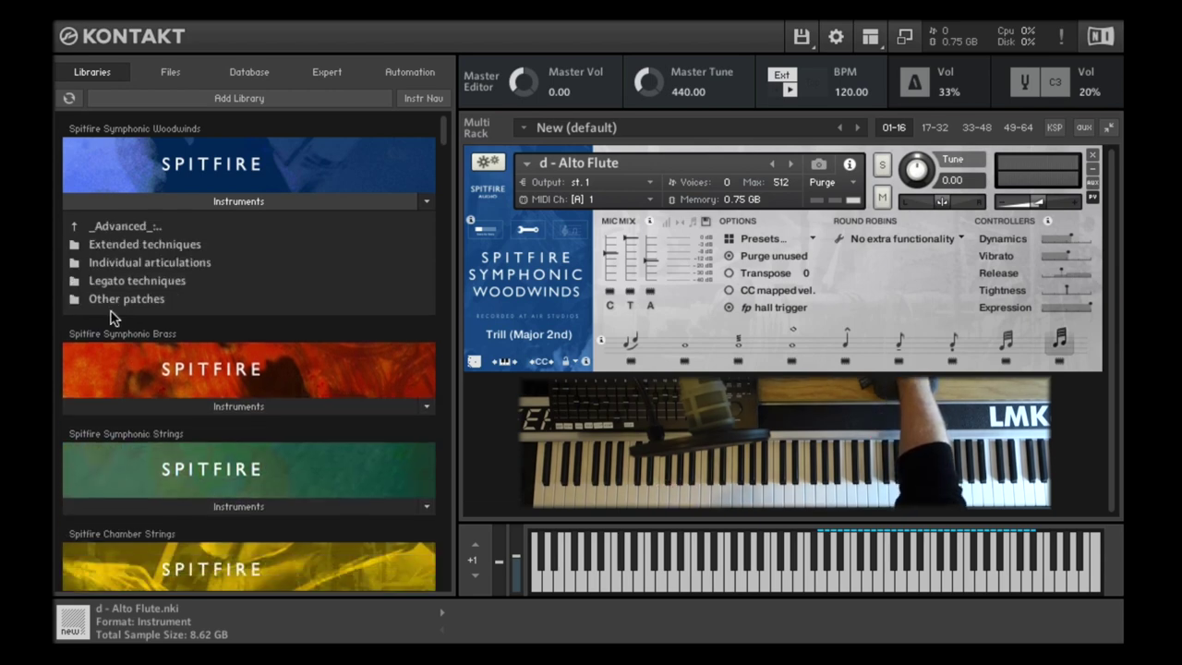
double_click(127, 242)
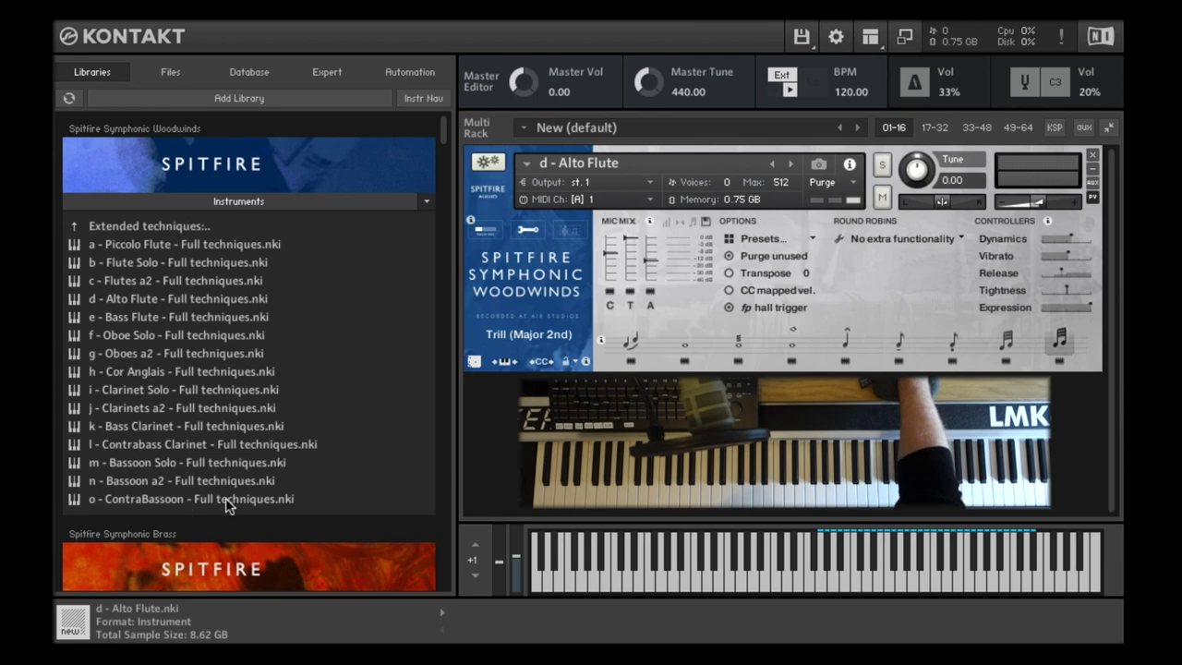
double_click(196, 230)
double_click(191, 227)
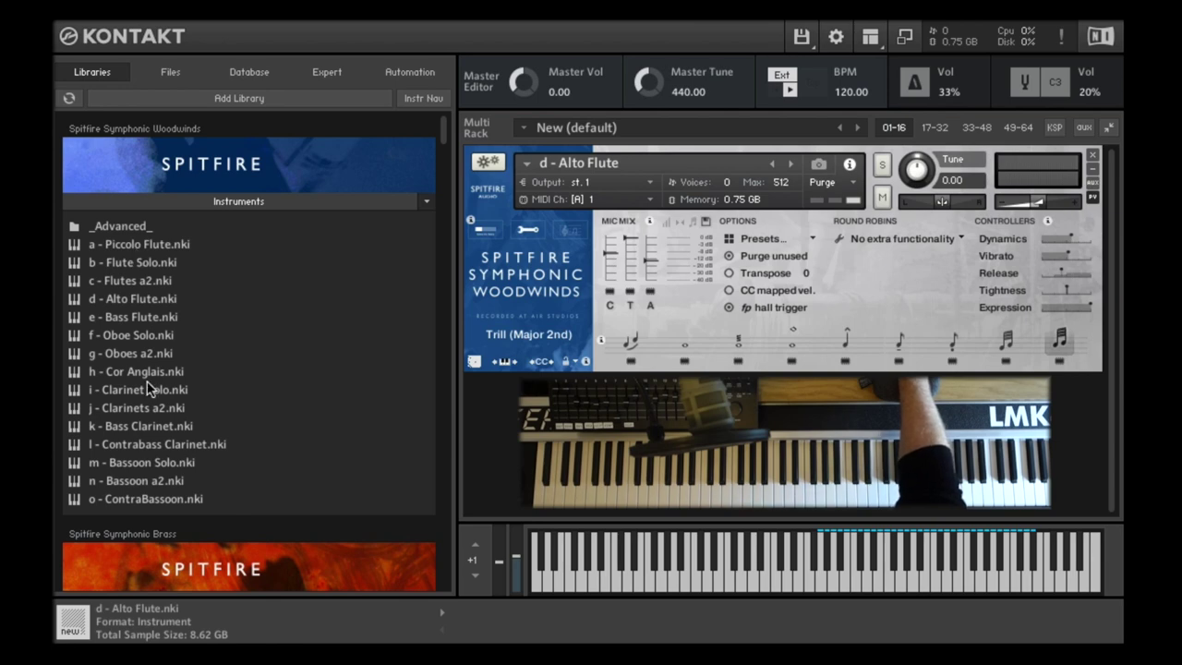
left_click_drag(146, 247, 865, 209)
- Confirm the Piccolo Flute replacement, show its advanced view and lower the A mic fader to mid-level
left_click(800, 169)
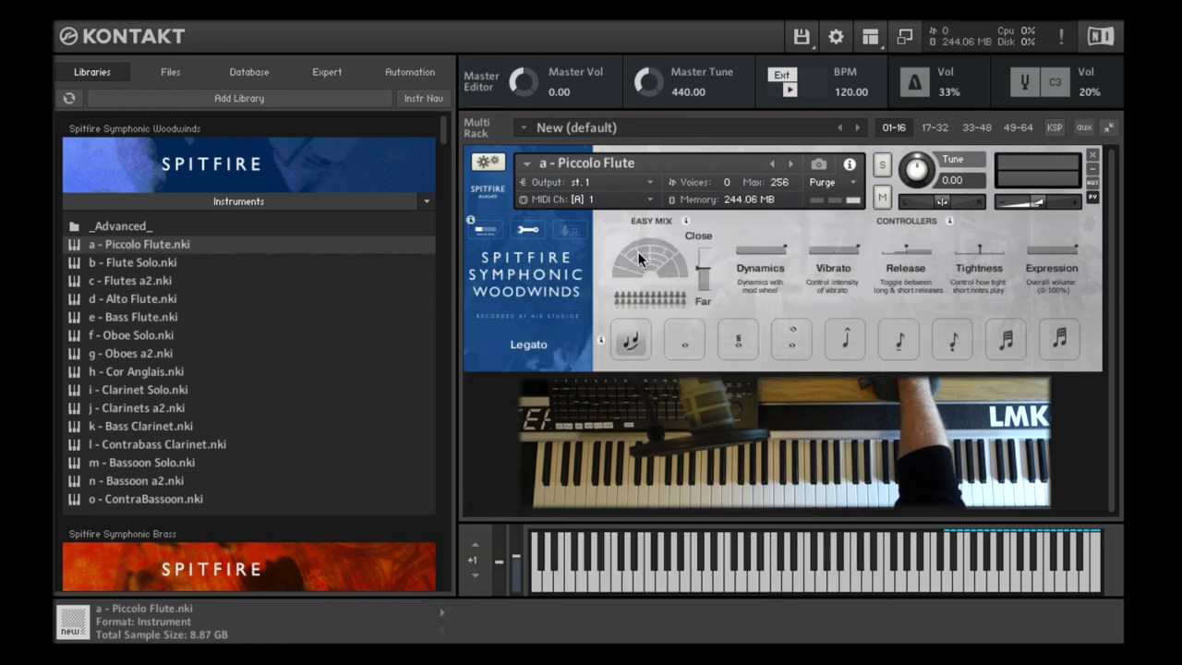
left_click(532, 237)
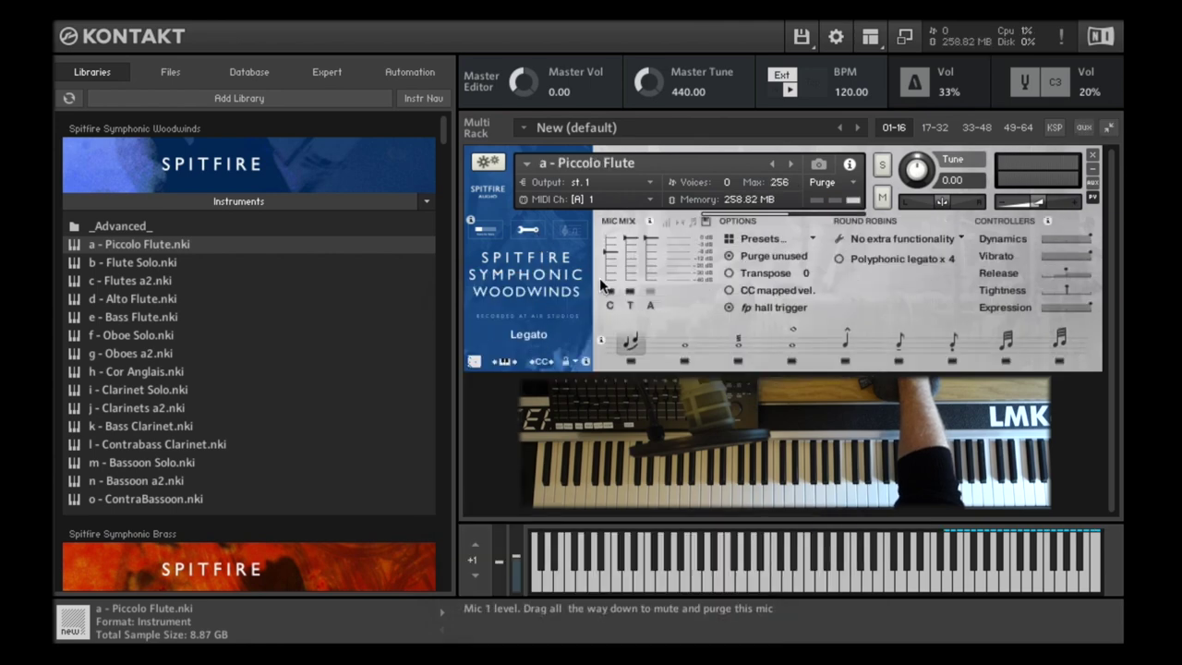
left_click_drag(653, 246, 651, 271)
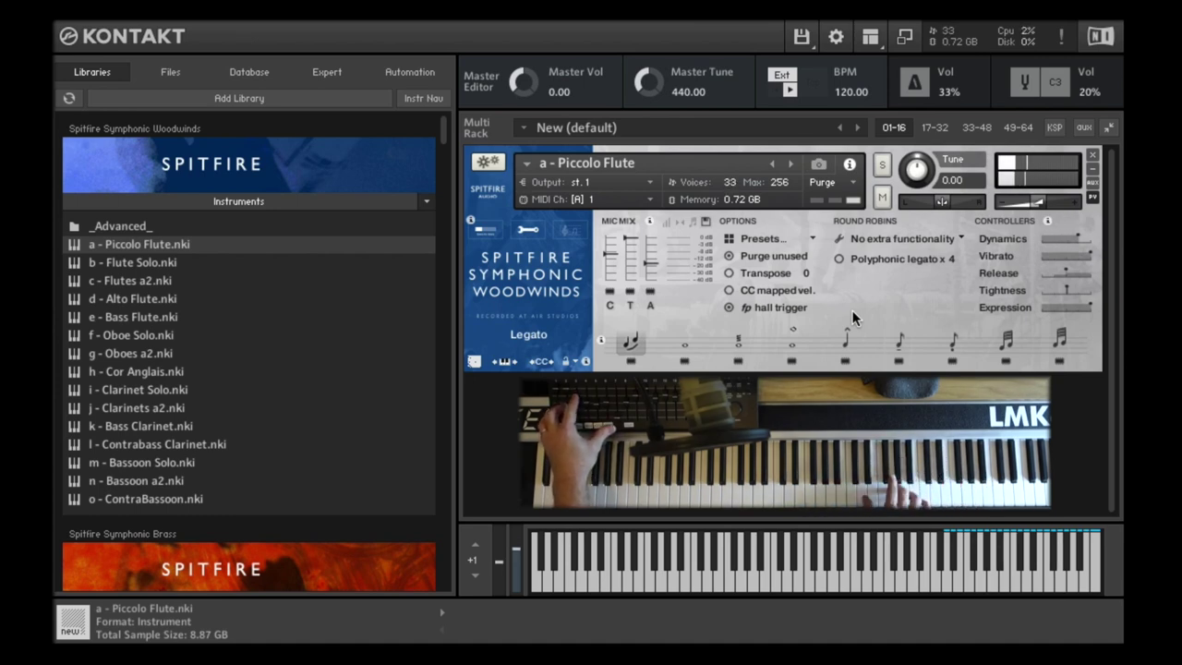
- Audition the Piccolo's Long, Long Harmonics, Marcato and Staccato articulations
left_click(679, 338)
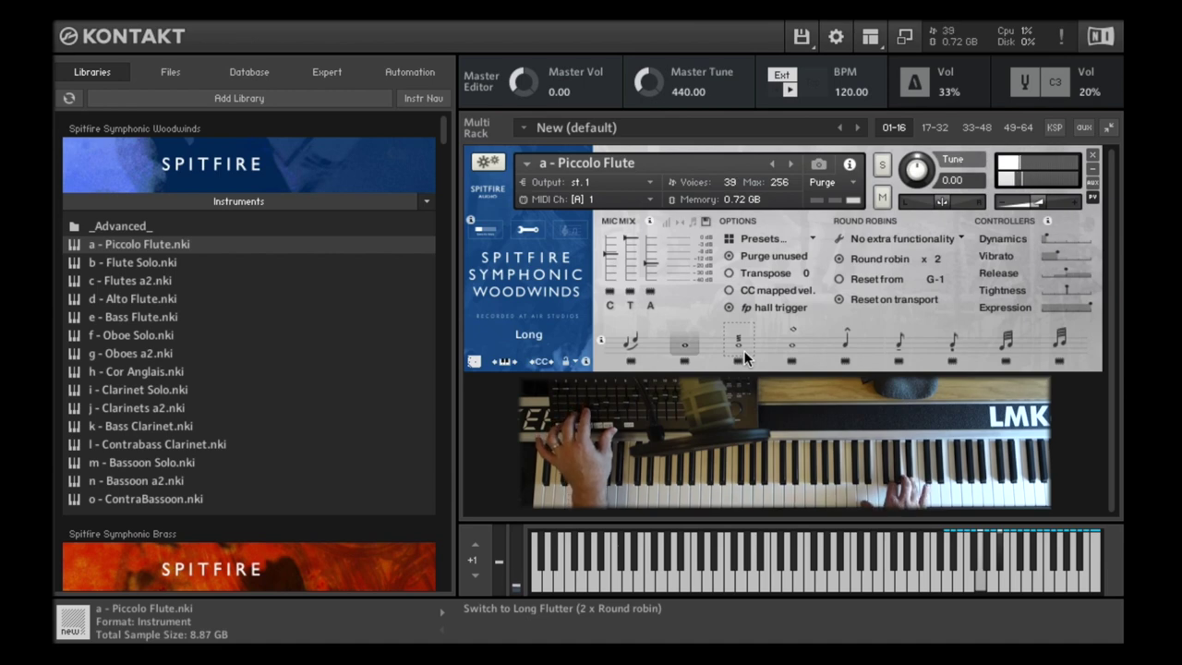
left_click(792, 343)
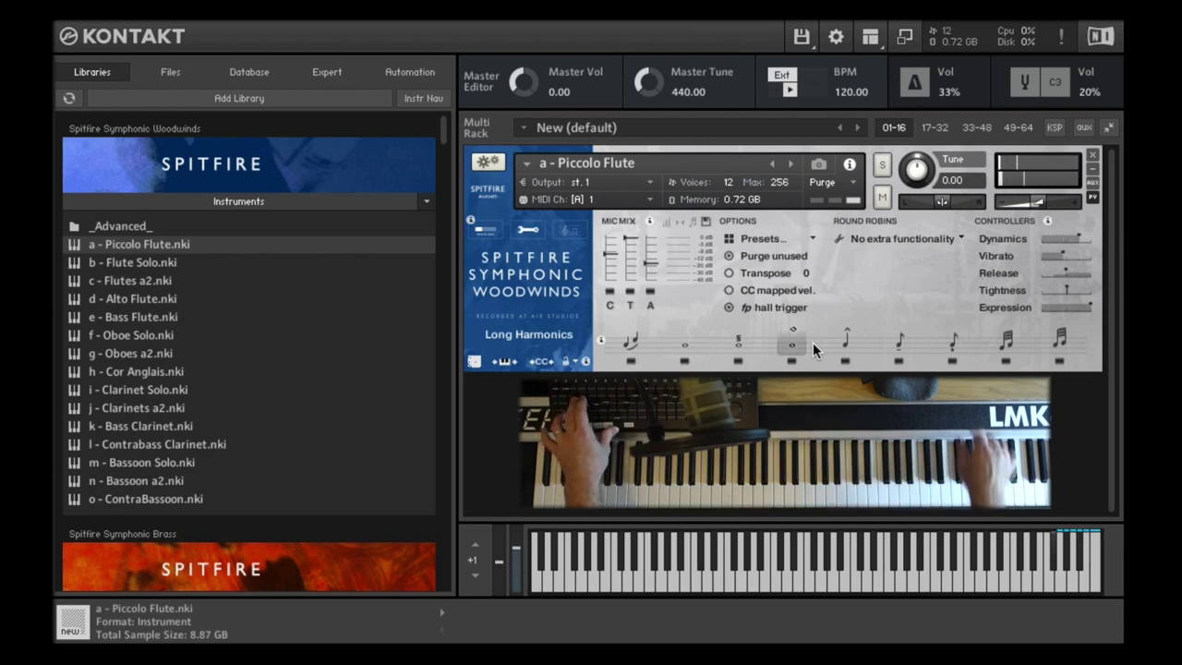
left_click(846, 340)
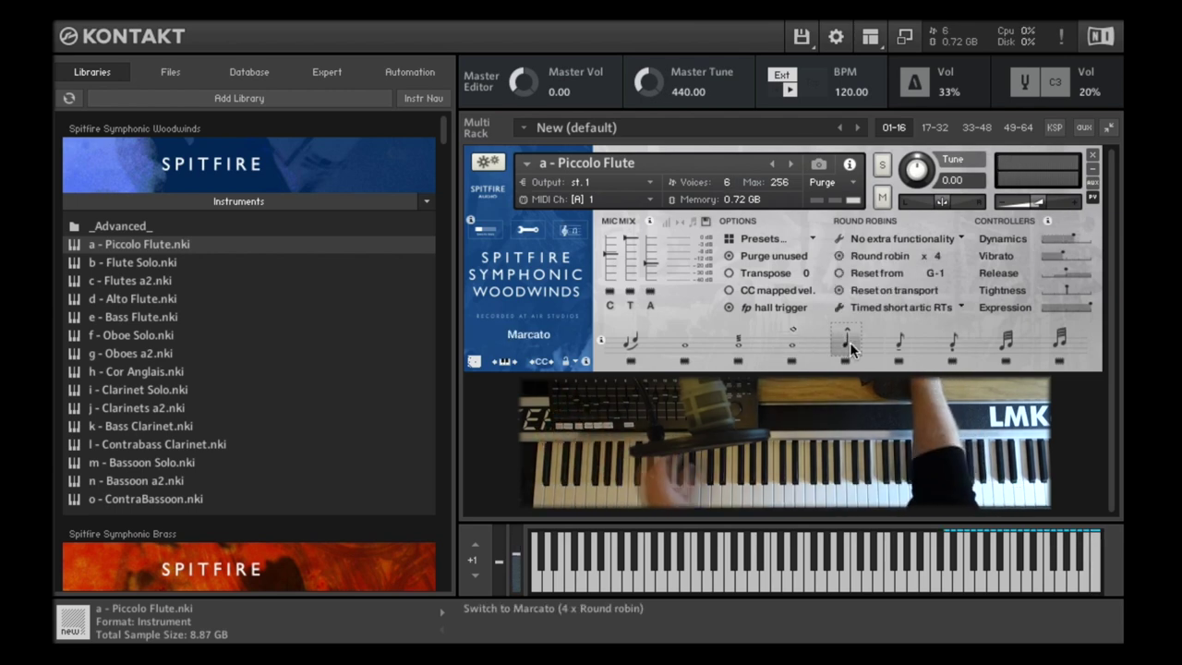
left_click(954, 343)
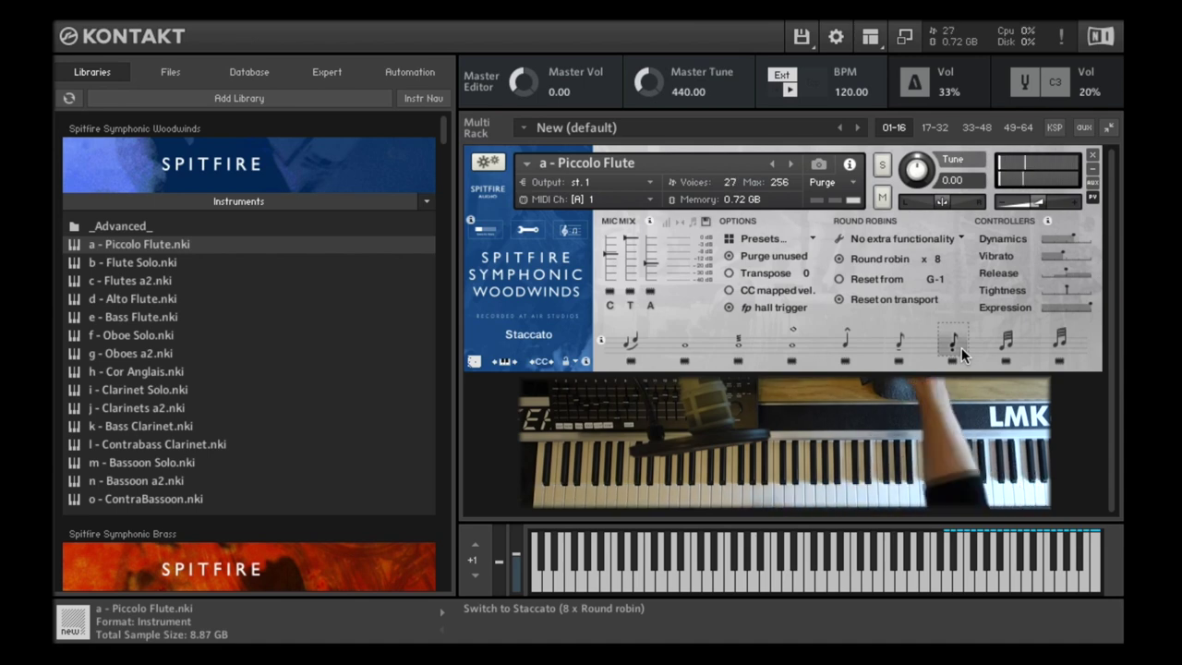
- Try the Piccolo's Minor and Major 2nd trills, then load 'b - Flute Solo' in its place
left_click(1006, 344)
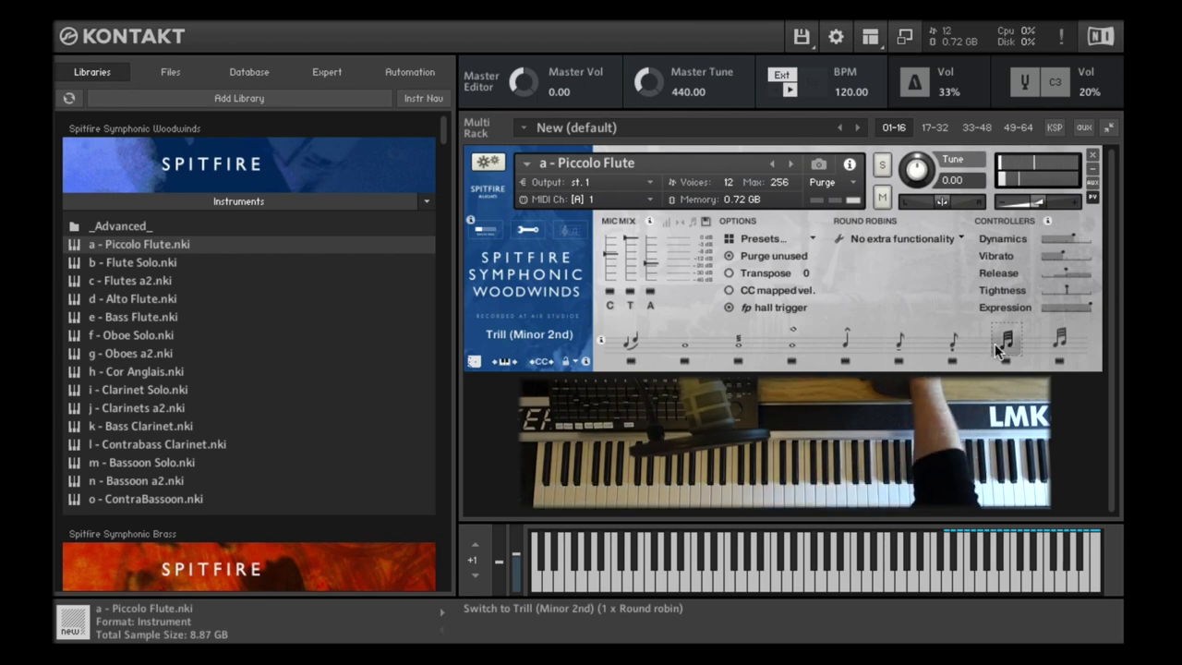
left_click(1058, 342)
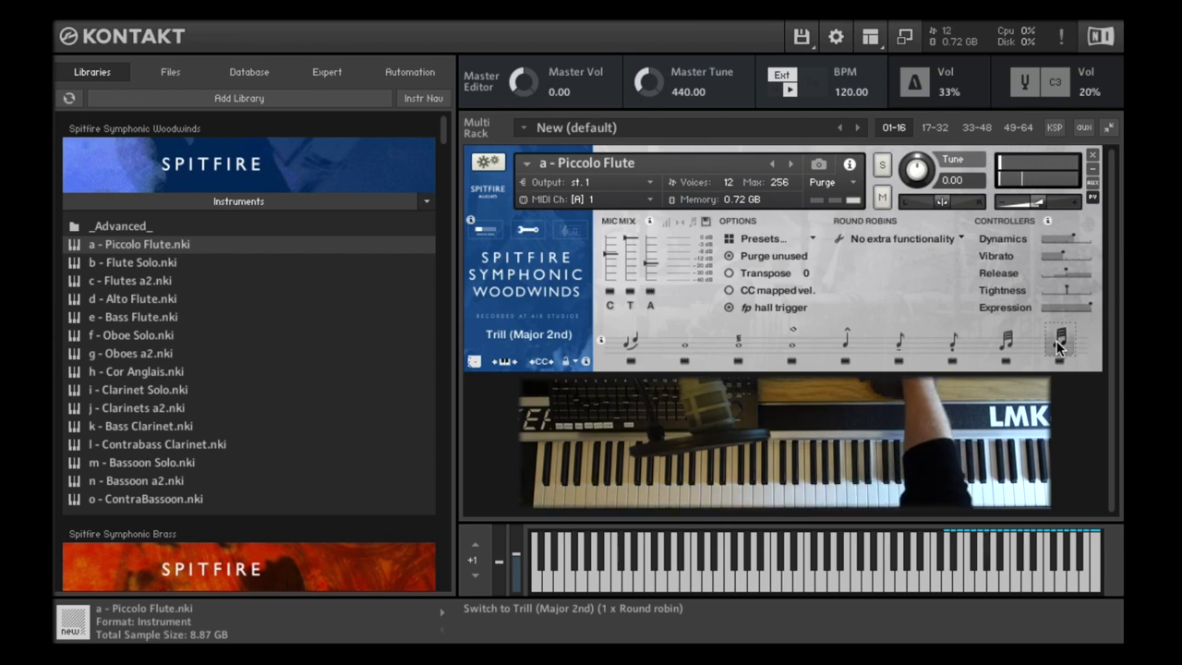
left_click_drag(155, 267, 655, 250)
- Confirm Flute Solo over the Piccolo and audition Marcato, Long, Tenuto, Staccato, ending on Trill (Minor 2nd)
left_click(776, 166)
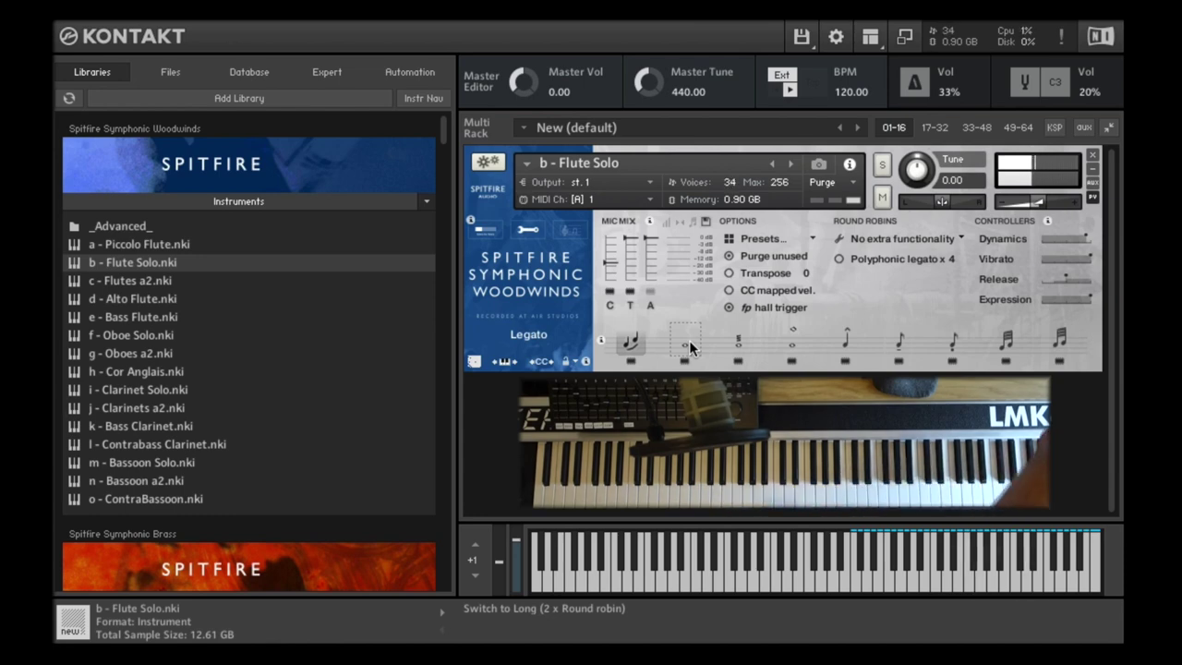
left_click(844, 347)
left_click(684, 345)
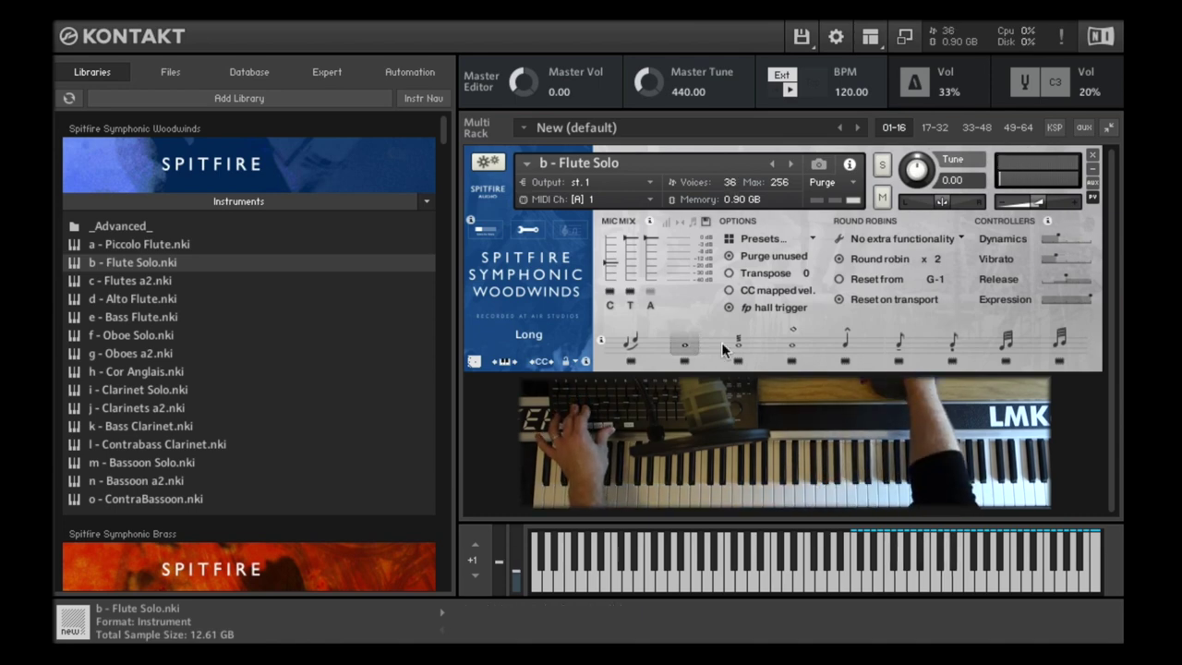
left_click(899, 344)
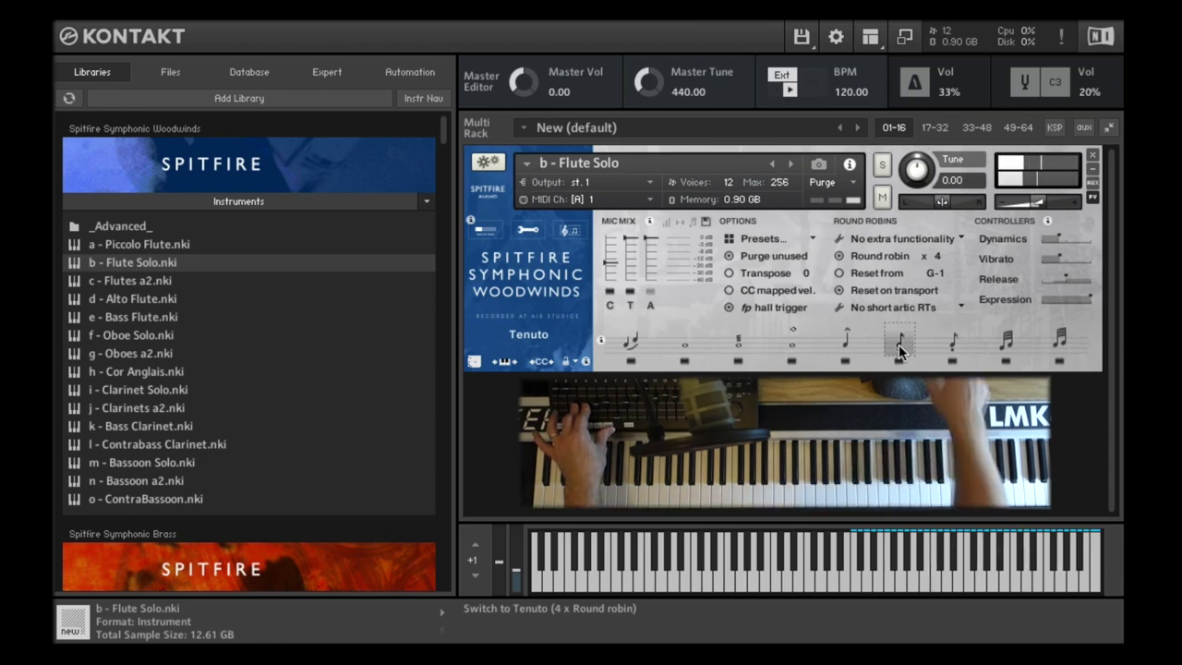
left_click(954, 341)
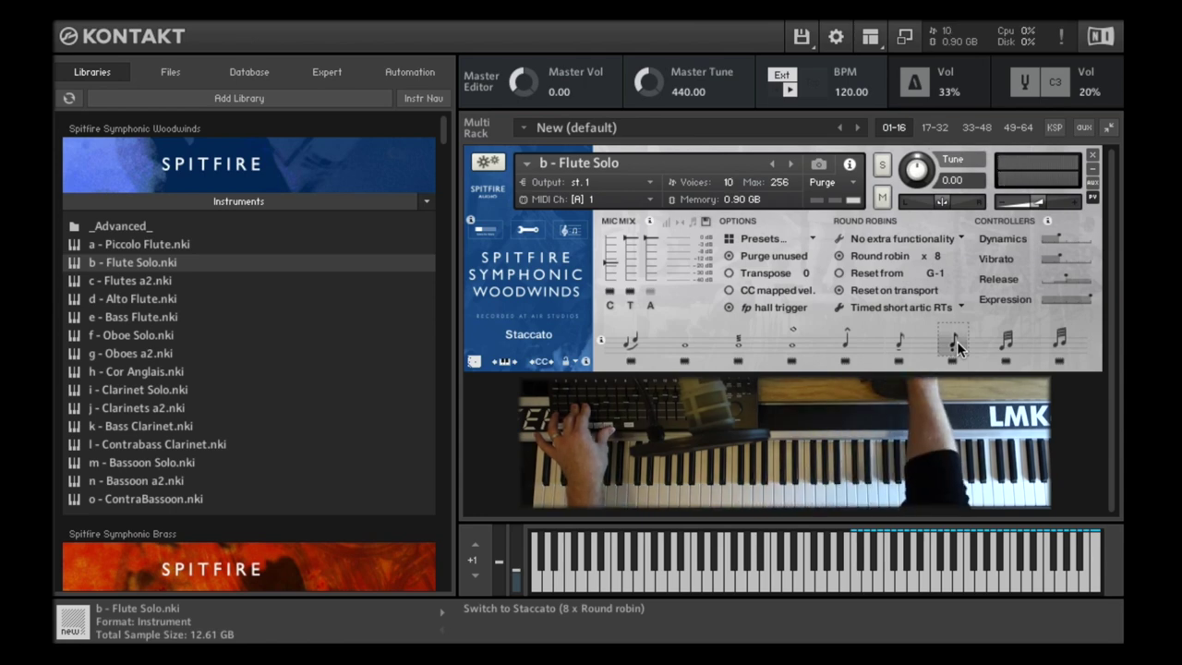
left_click(1009, 338)
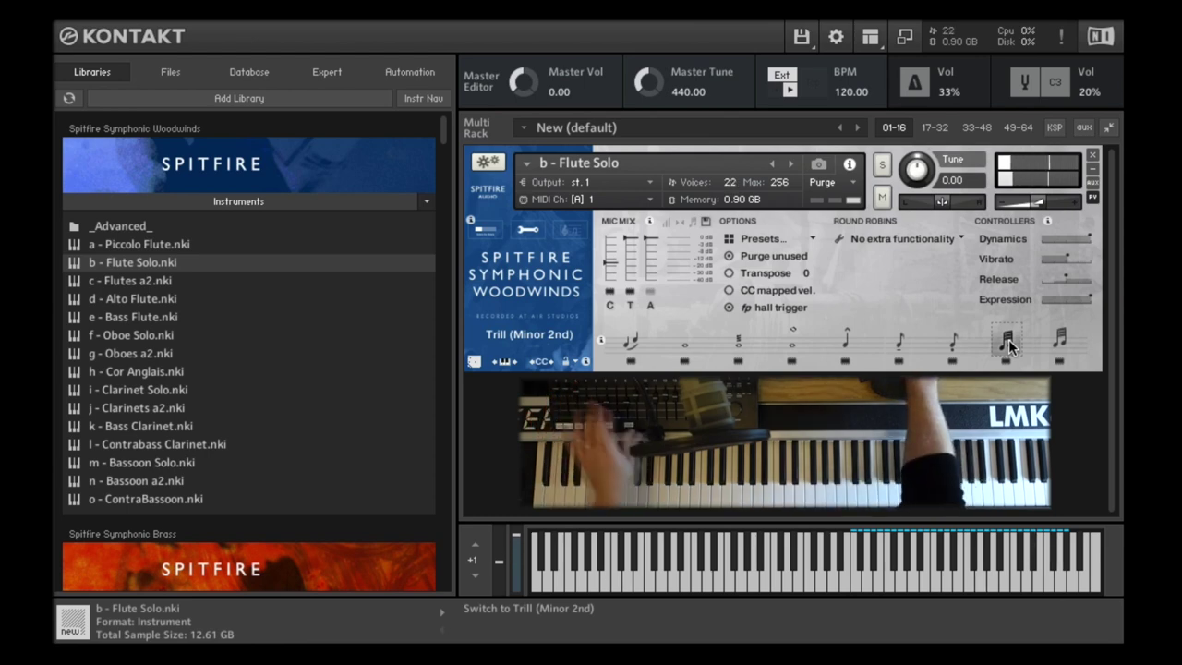
- Load 'c - Flutes a2' over Flute Solo, set it to Staccato, and enable its C microphone
left_click_drag(88, 282, 657, 238)
left_click(836, 166)
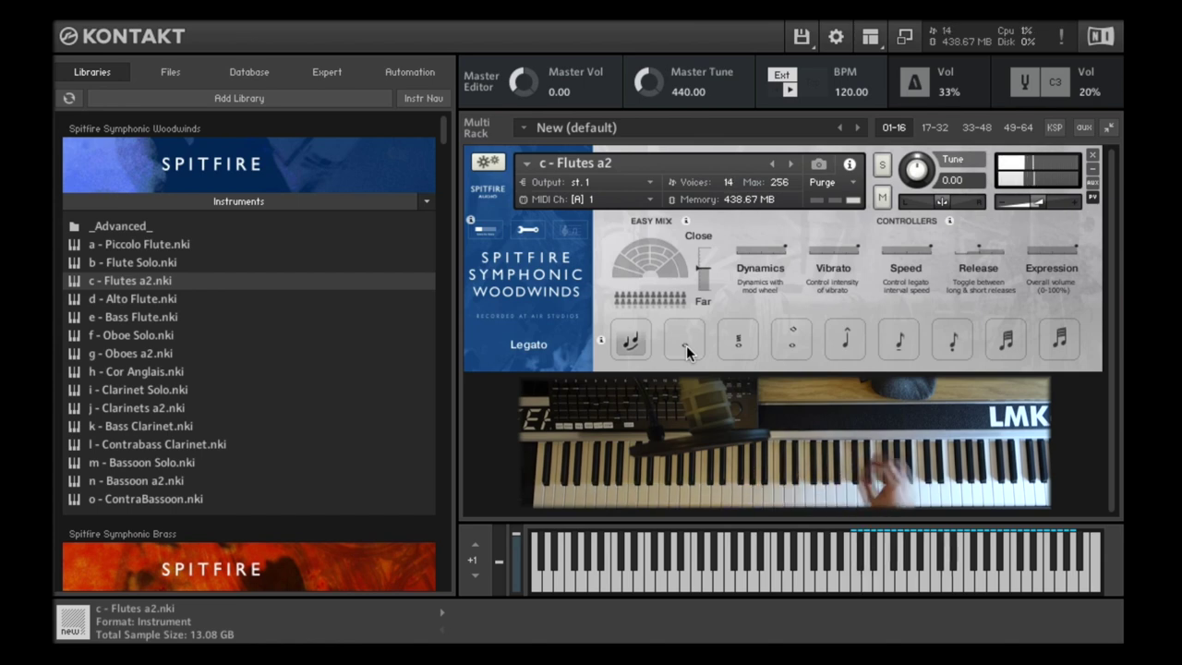
left_click(954, 343)
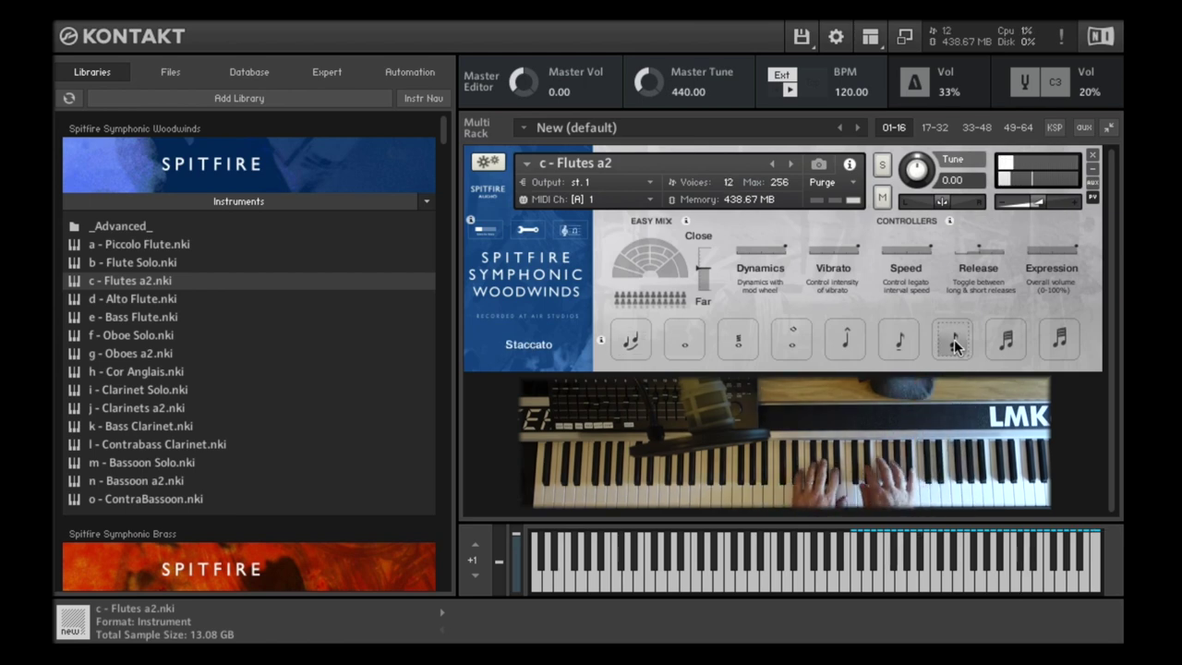
left_click(527, 231)
left_click(609, 292)
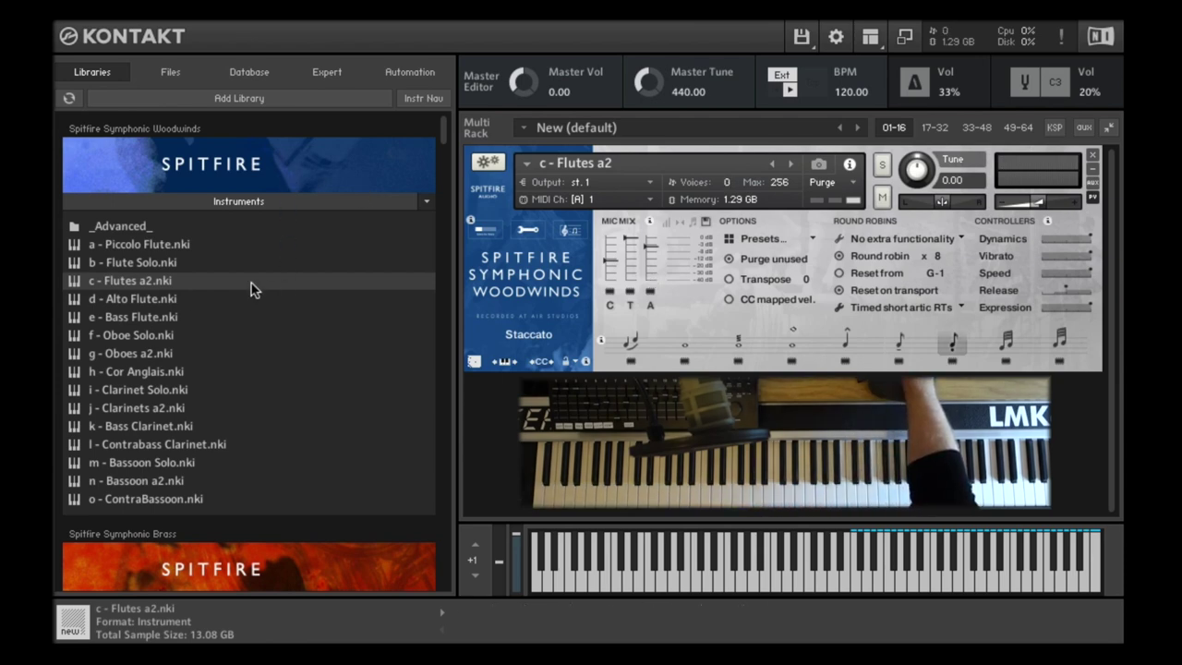
- Drop 'e - Bass Flute.nki' onto the rack to replace Flutes a2
left_click_drag(232, 316, 759, 176)
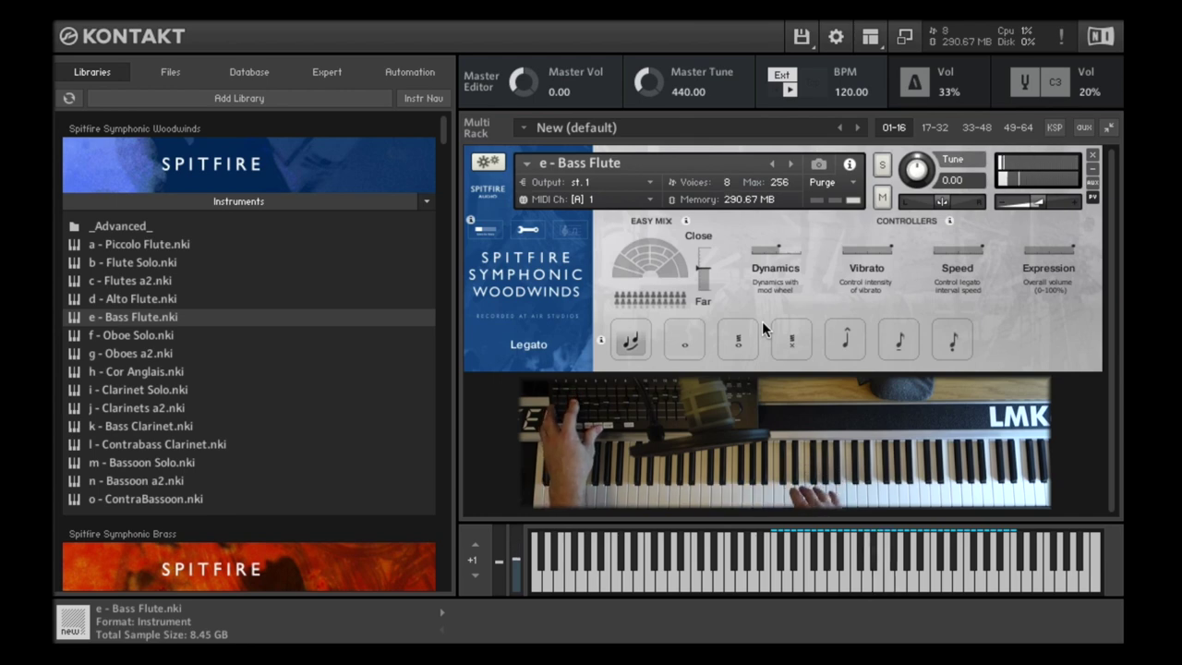
- Load an extra Bass Flute microphone in the mic mix, audition Long, then settle on Staccato
left_click(530, 231)
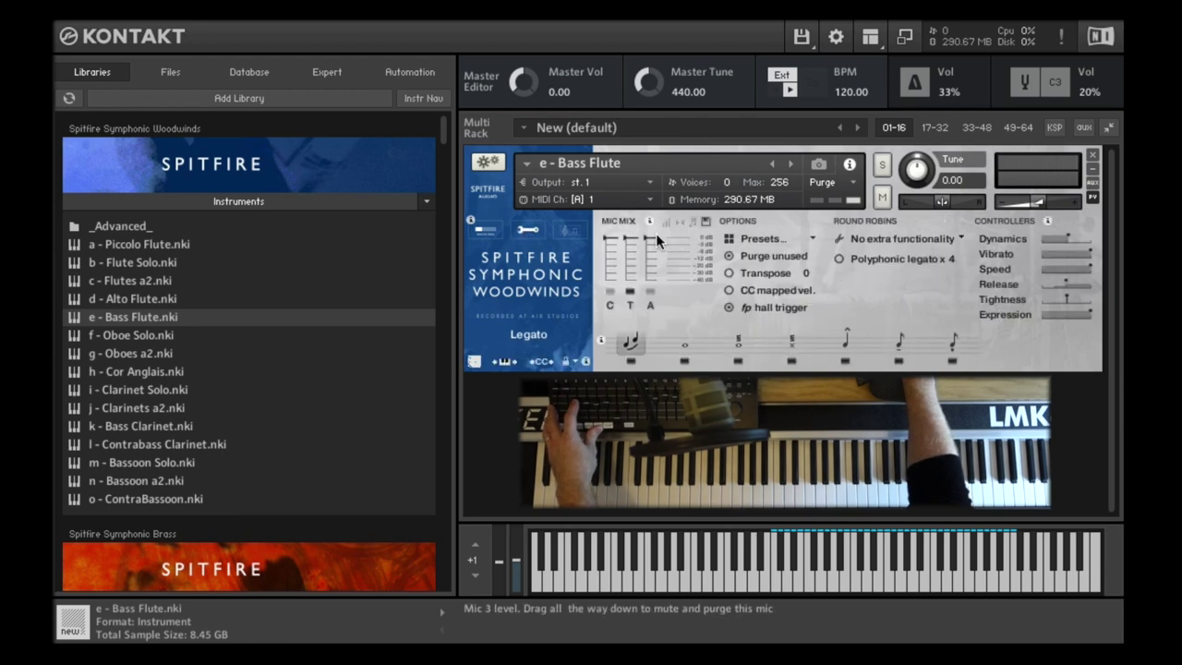
left_click(611, 274)
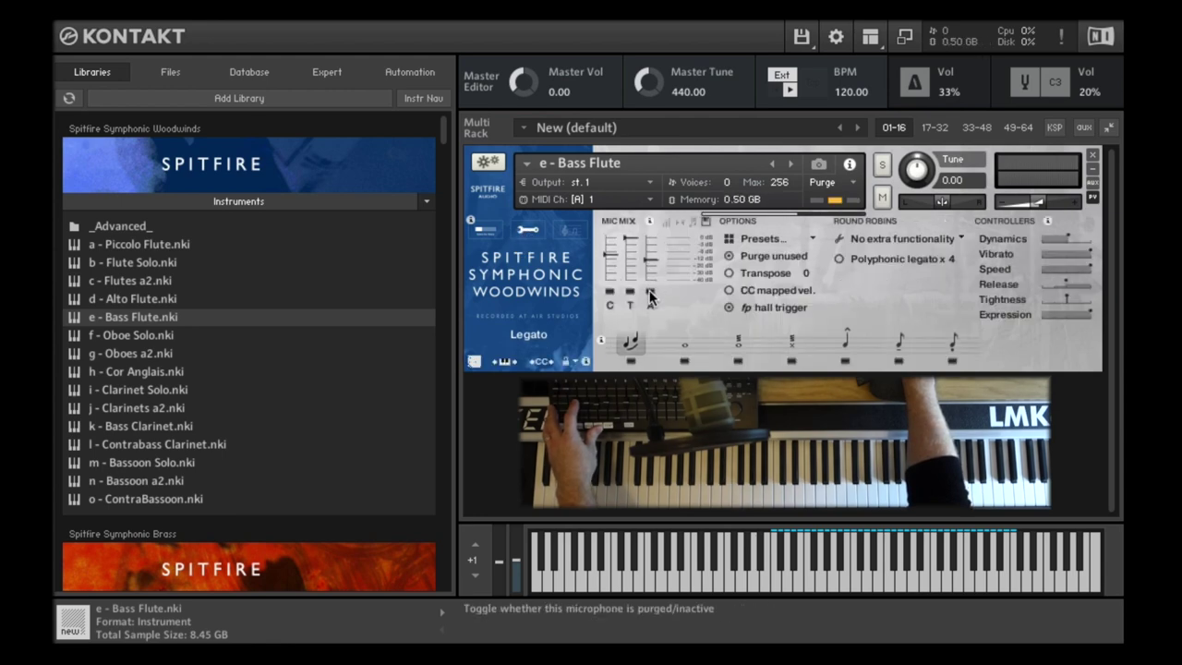
left_click(689, 344)
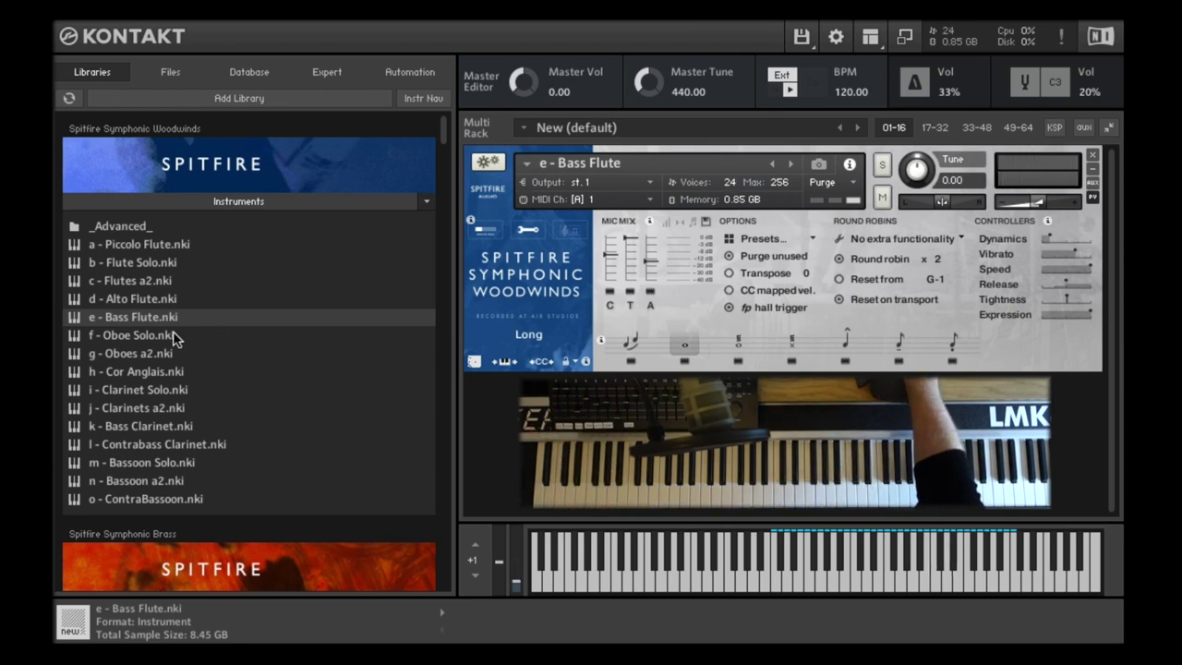
left_click(959, 344)
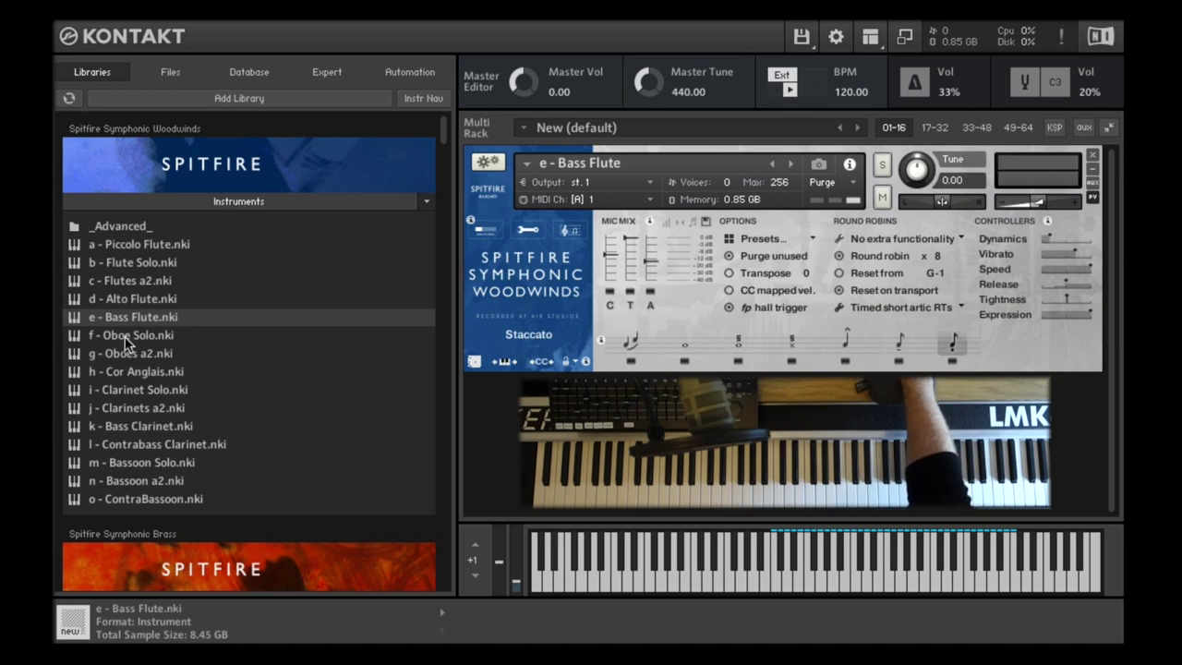
- Replace Bass Flute with 'f - Oboe Solo', try Long Flutter, and show the mic mix
left_click_drag(138, 335, 677, 215)
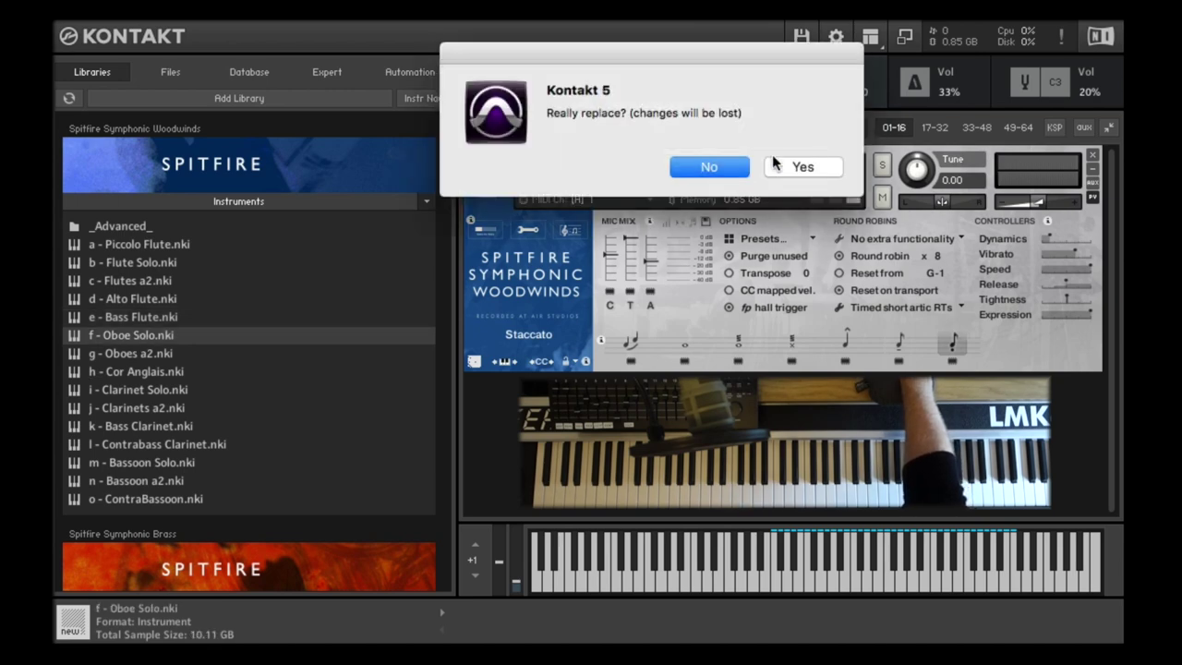
left_click(801, 166)
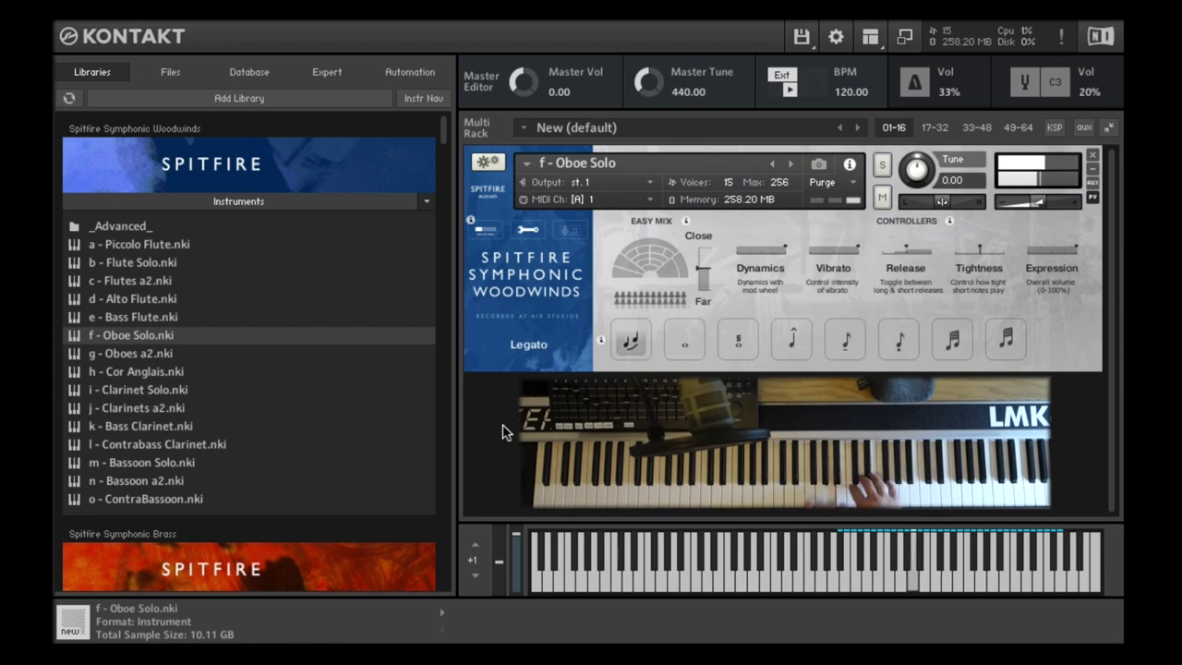
left_click(736, 347)
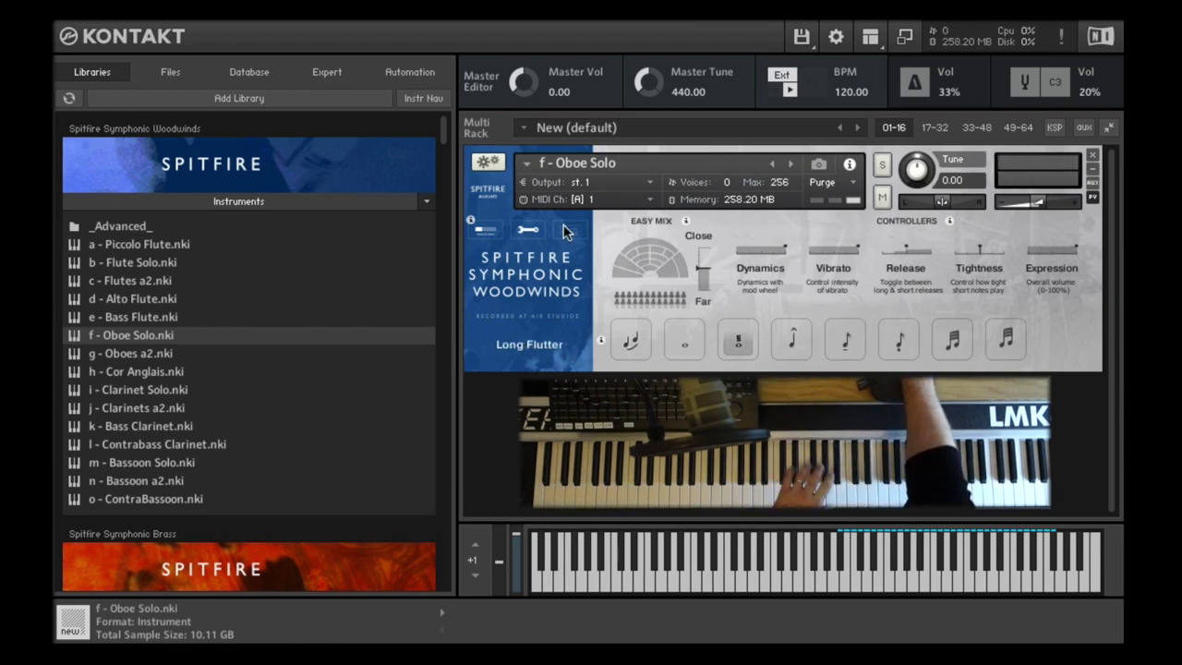
left_click(528, 233)
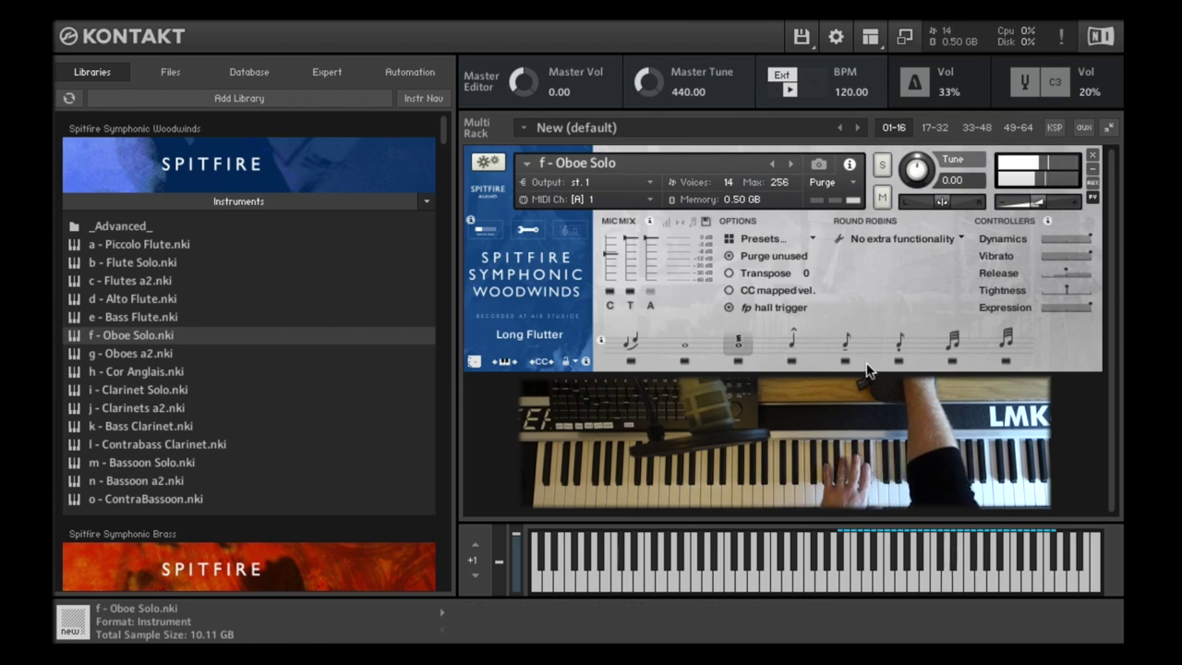
- Audition Oboe Solo's Marcato, Tenuto, Staccato and Trill (Minor 2nd), then drop 'g - Oboes a2' on it
left_click(790, 341)
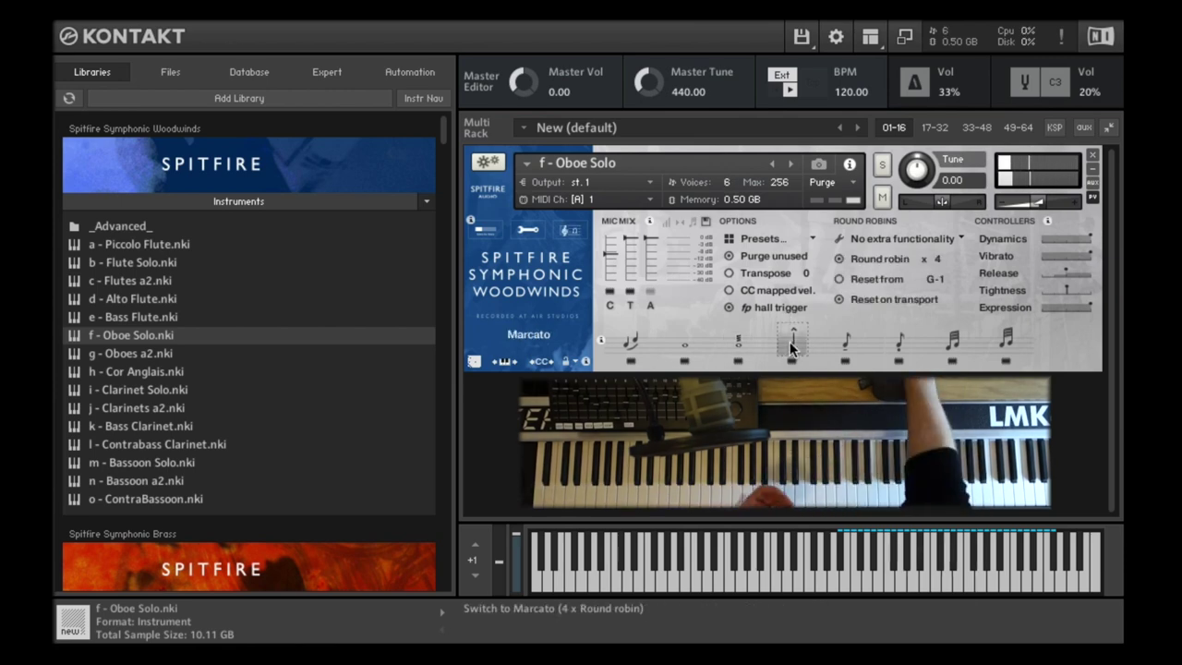
left_click(847, 340)
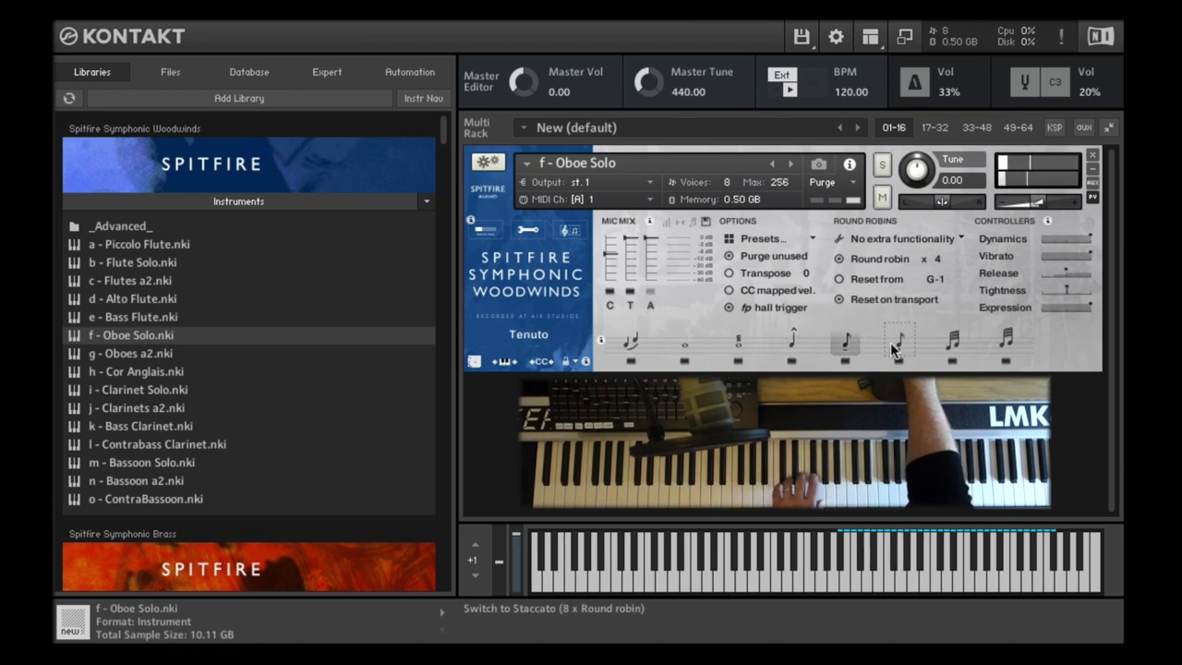
left_click(891, 345)
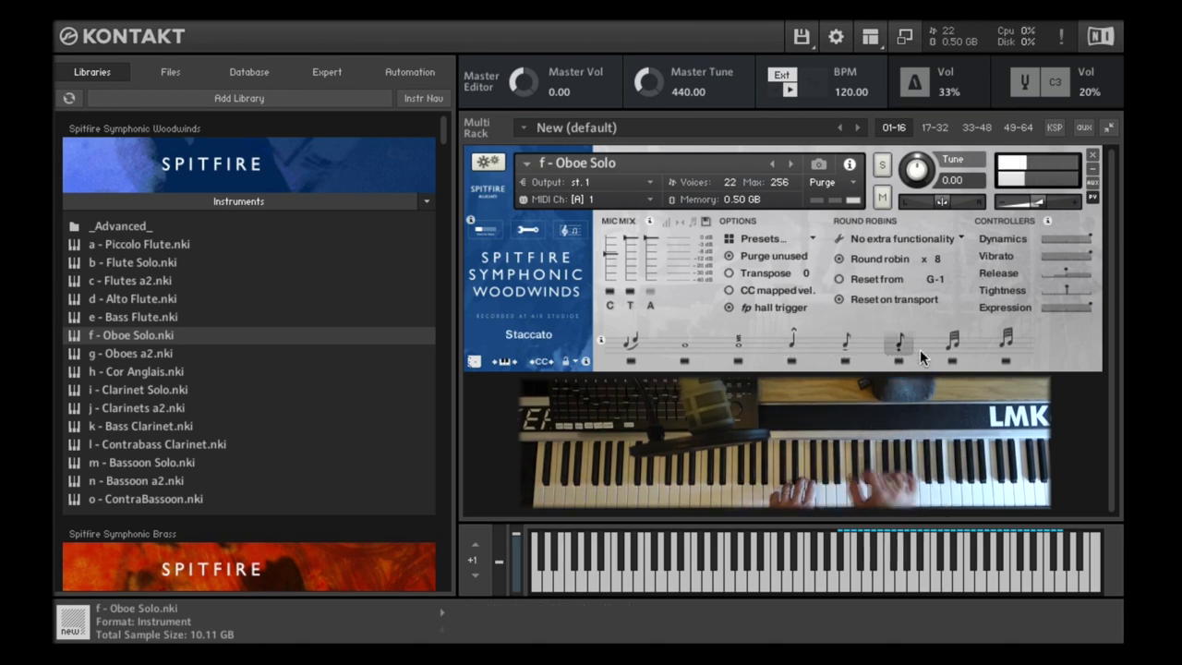
left_click(951, 346)
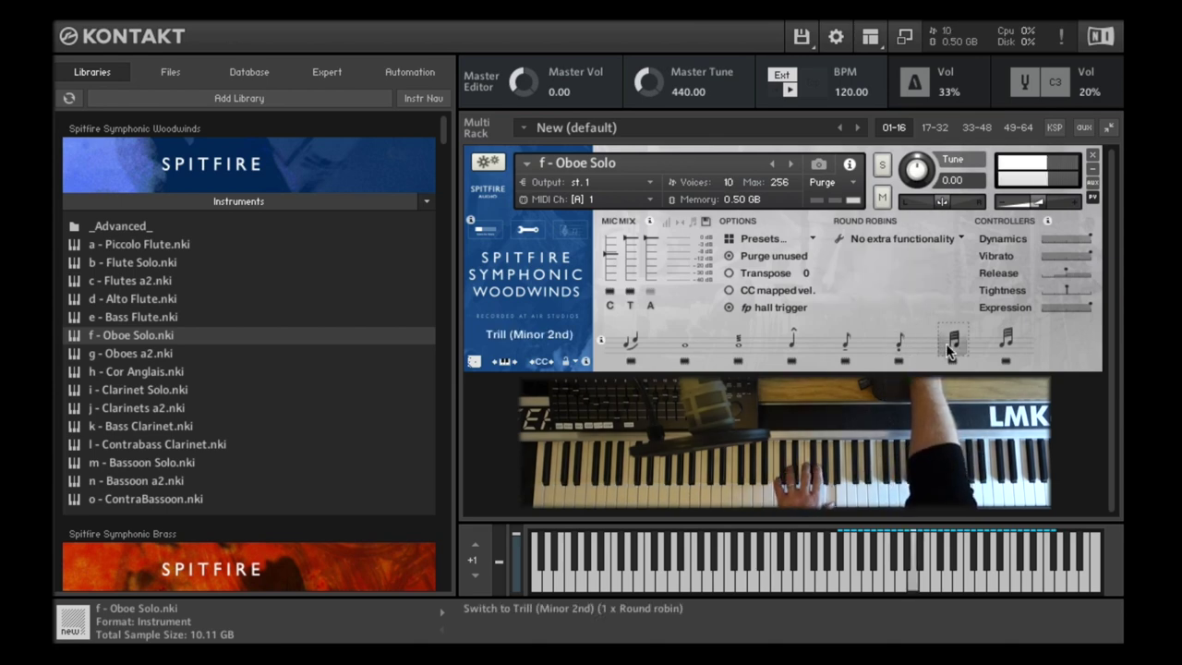
left_click_drag(129, 355, 826, 178)
- Confirm Oboes a2, enable its A microphone, set Staccato, then drop 'h - Cor Anglais' onto it
left_click(811, 174)
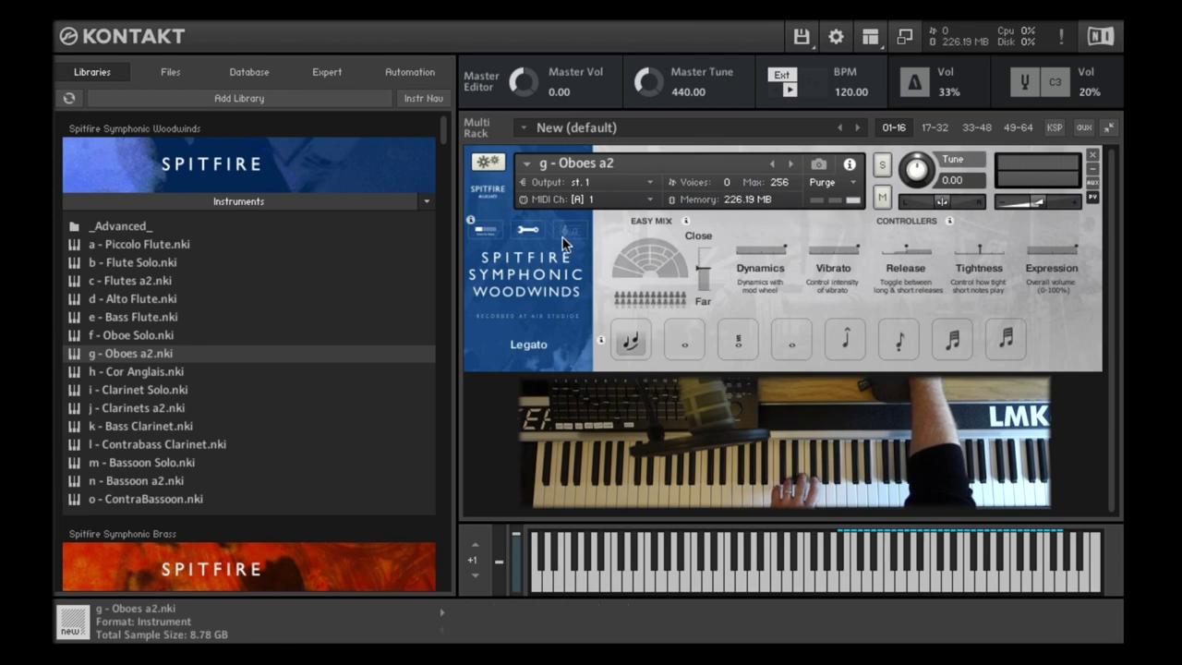
left_click(528, 229)
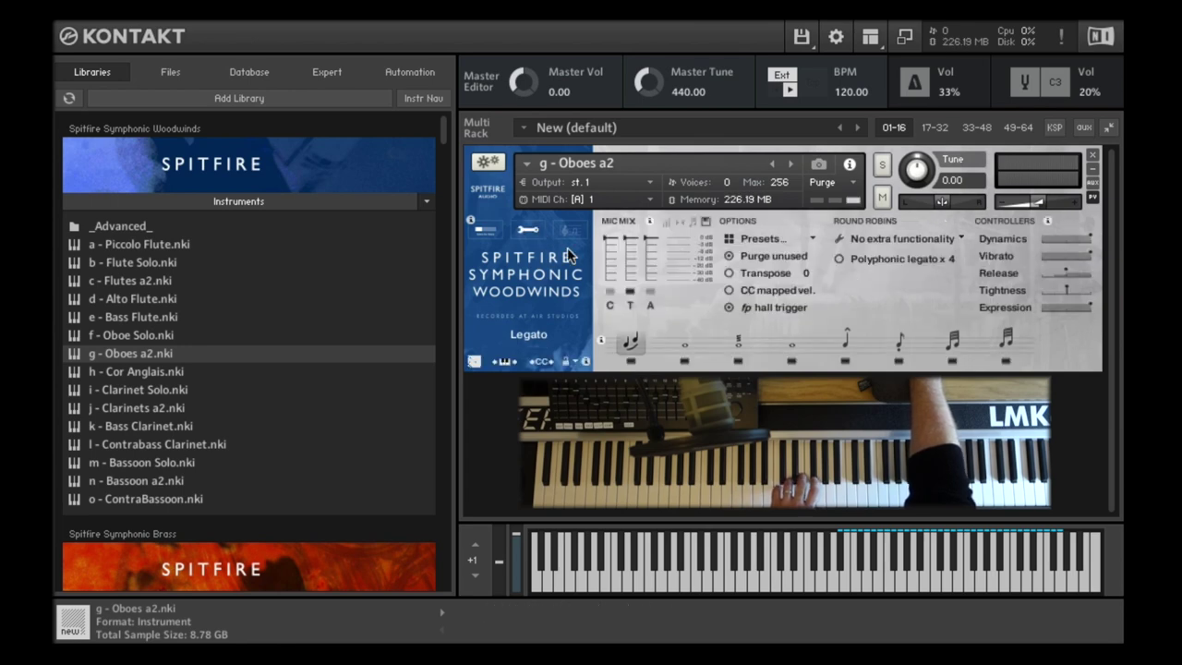
left_click(649, 292)
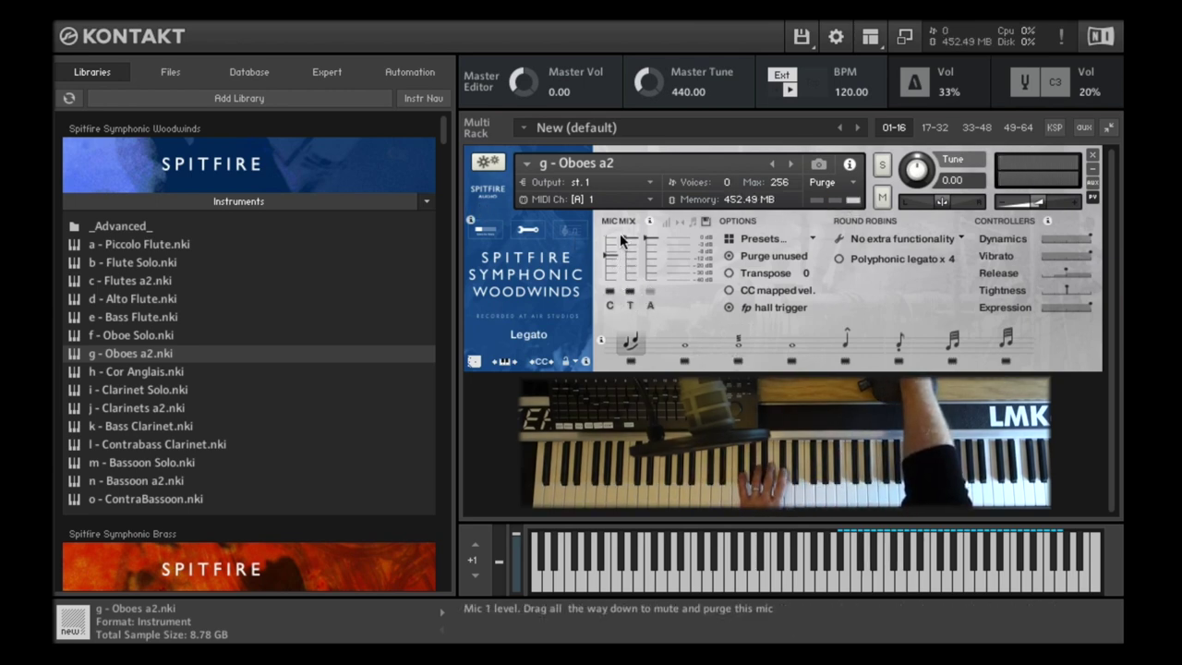
left_click(900, 347)
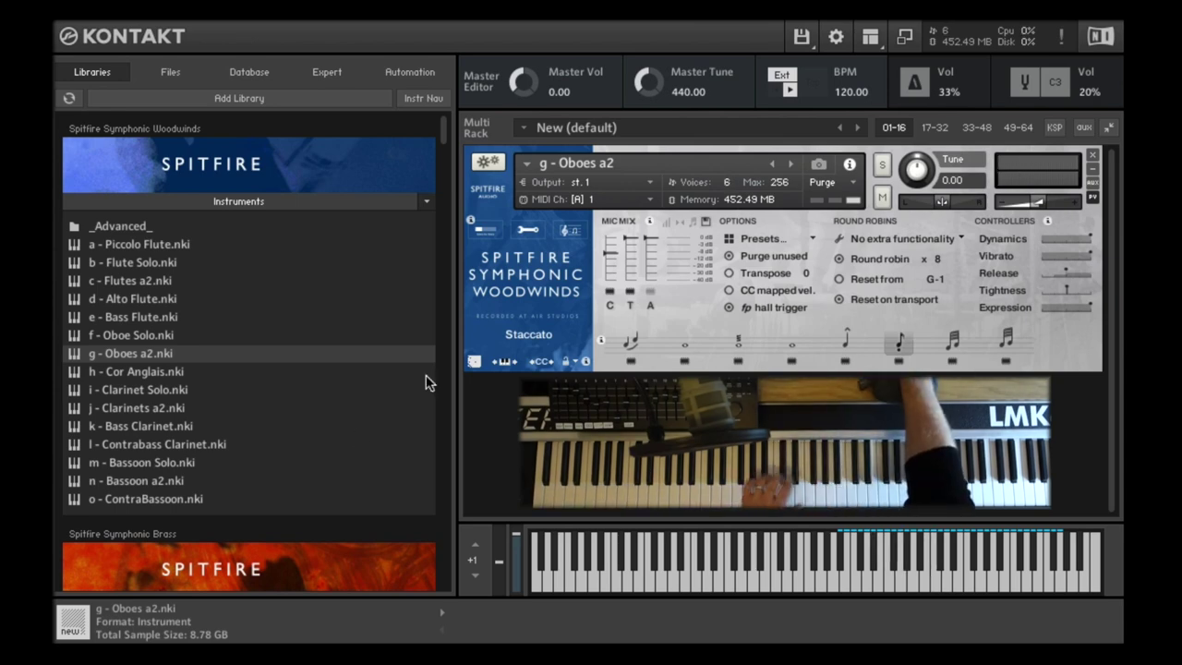
left_click_drag(134, 373, 796, 180)
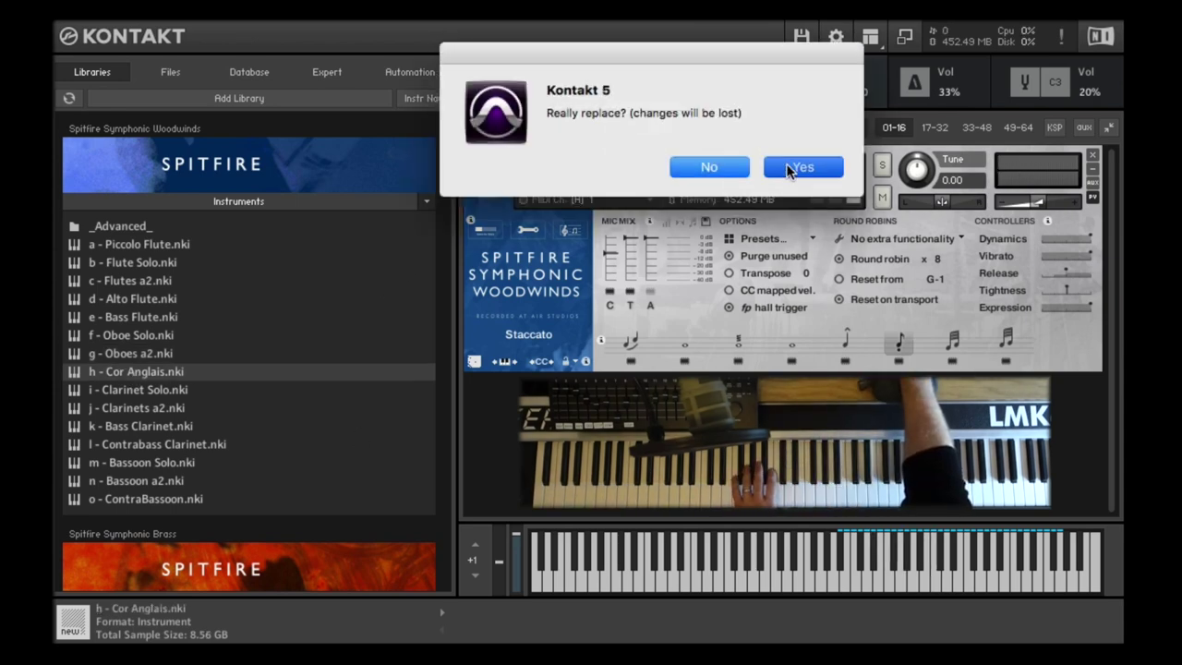
- Confirm Cor Anglais over Oboes a2, enable its C microphone, and switch it to Staccato
left_click(800, 168)
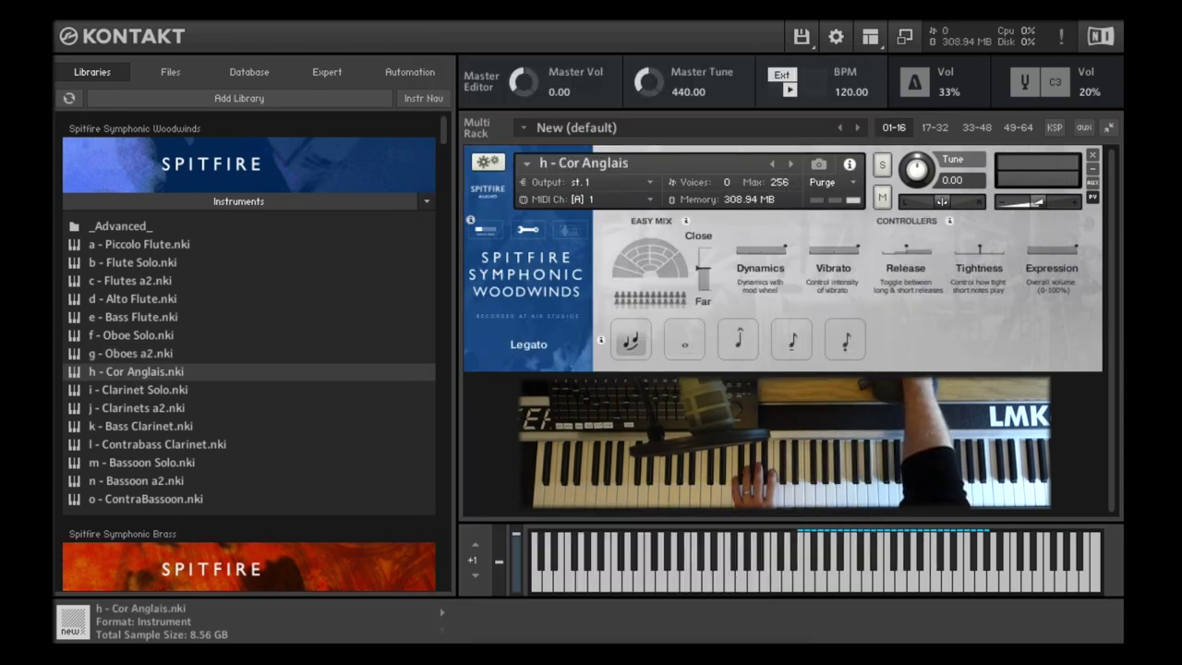
left_click(525, 231)
left_click(610, 292)
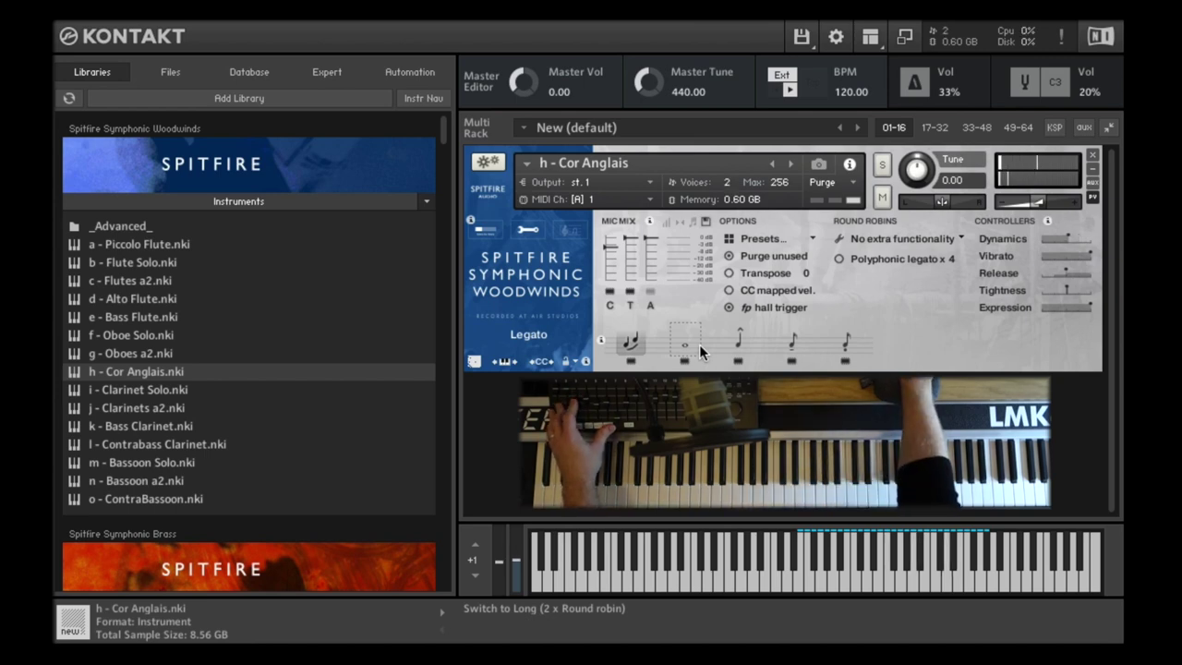
left_click(846, 343)
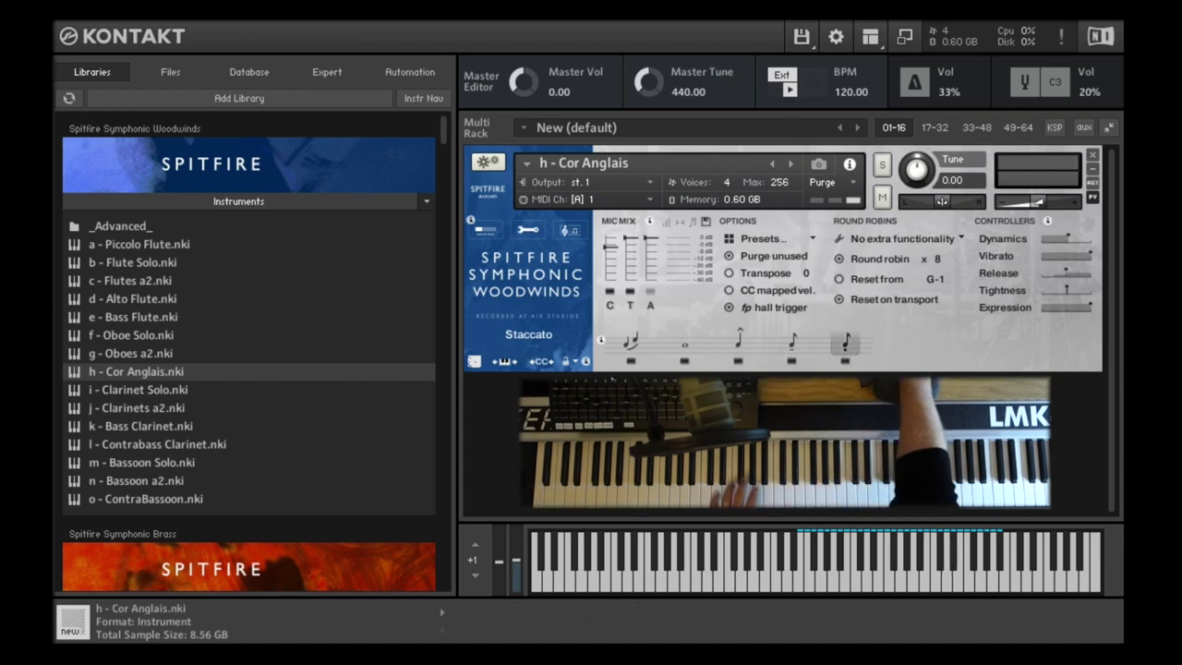
- Replace the Cor Anglais with 'i - Clarinet Solo' and show its advanced settings page
left_click_drag(121, 396, 719, 205)
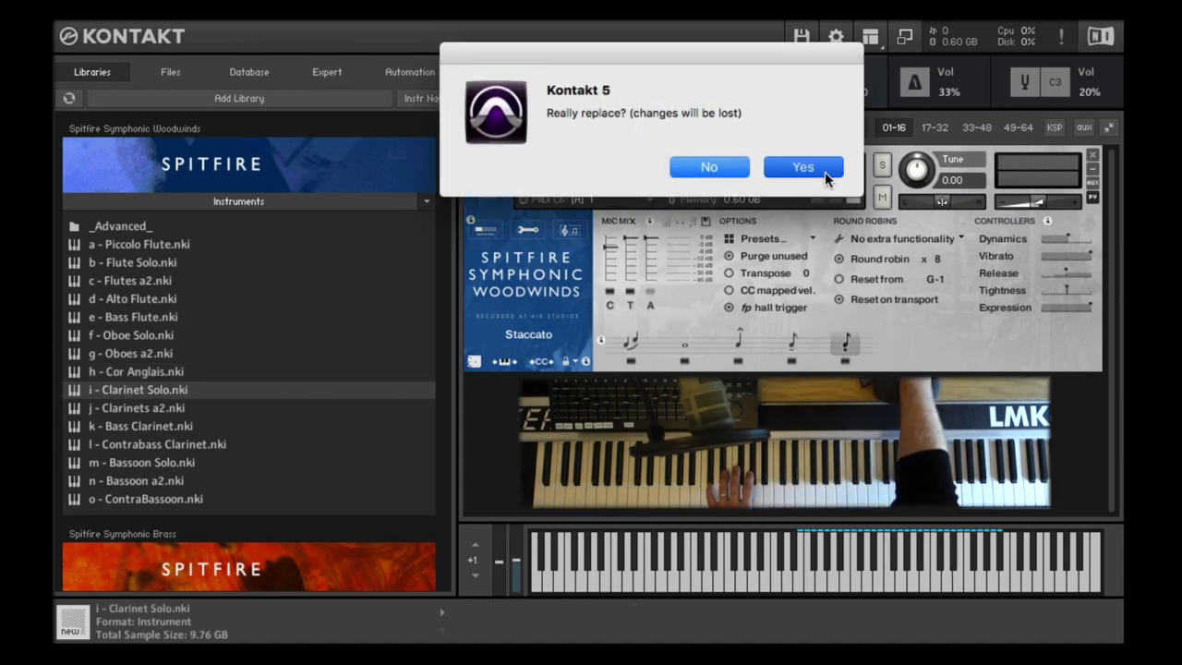
left_click(824, 168)
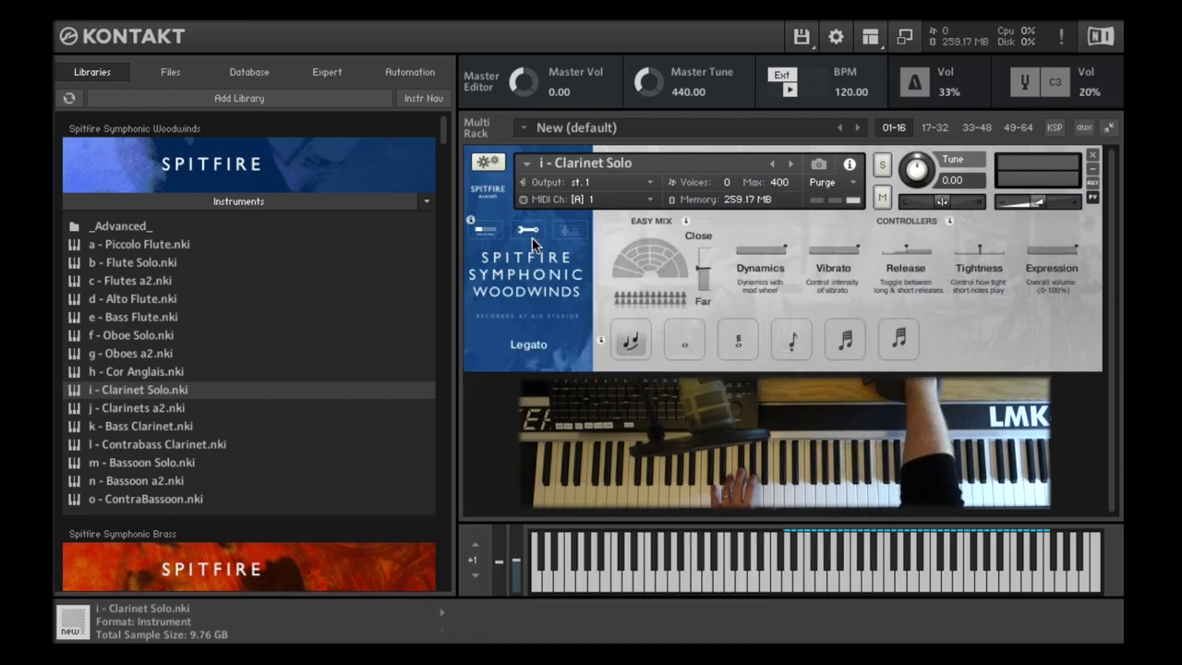
left_click(530, 233)
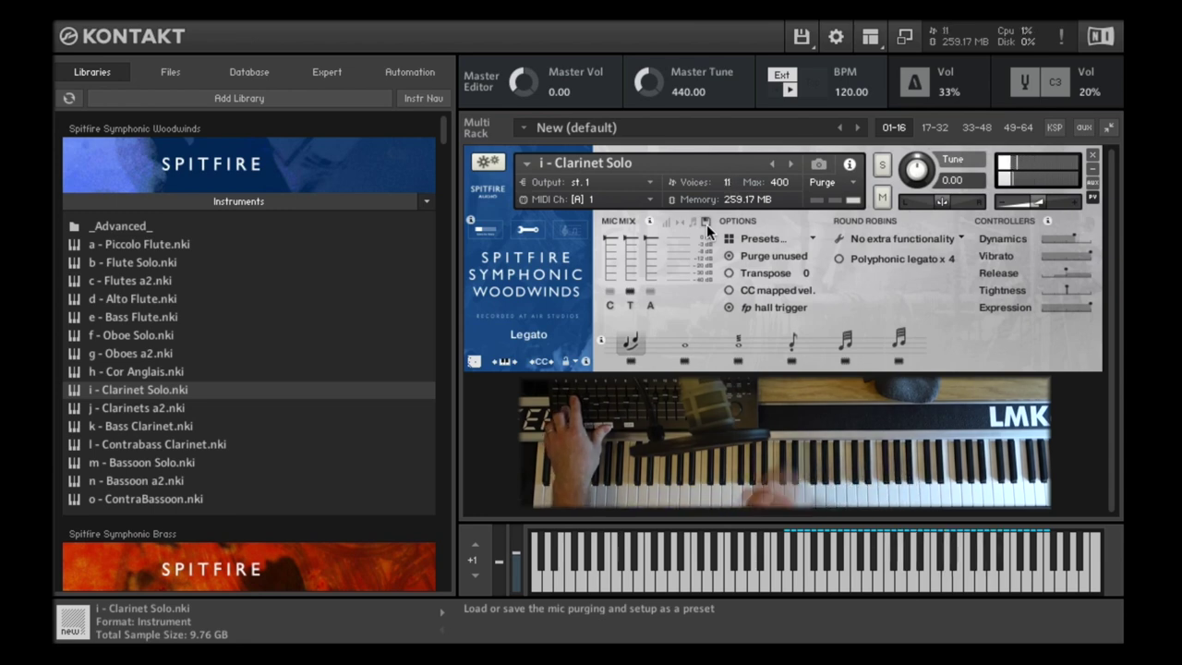
- Audition Staccato, Long Flutter and the trills, ending on Trill (Major 2nd), then pick Clarinets a2
left_click(792, 343)
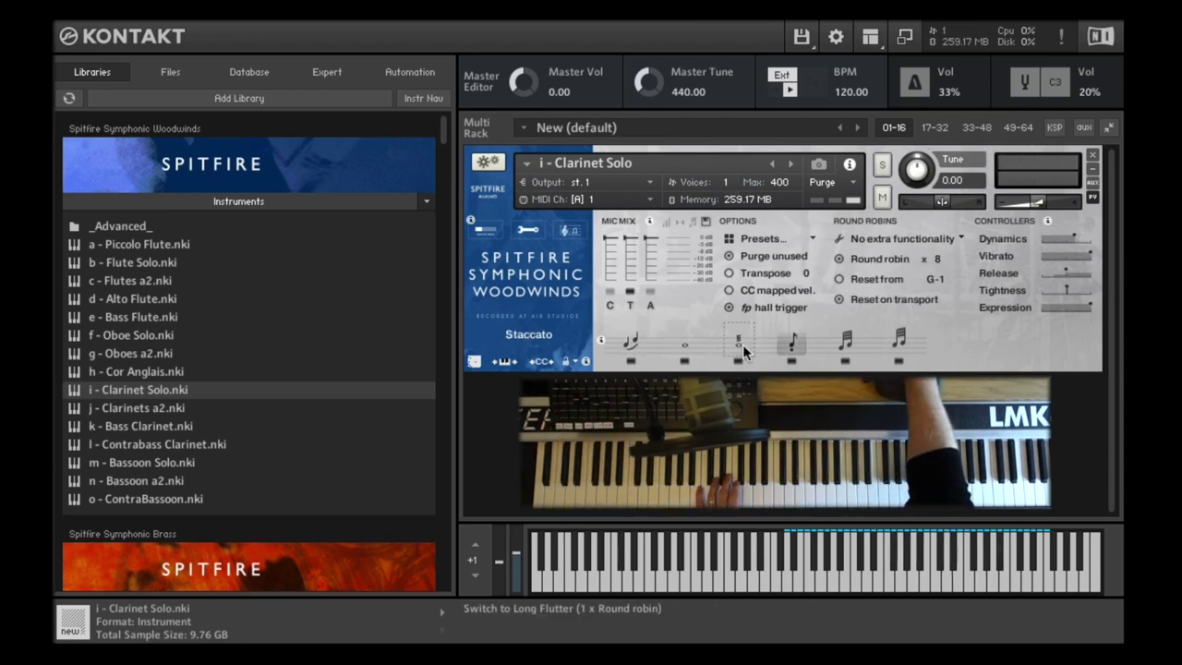
left_click(744, 342)
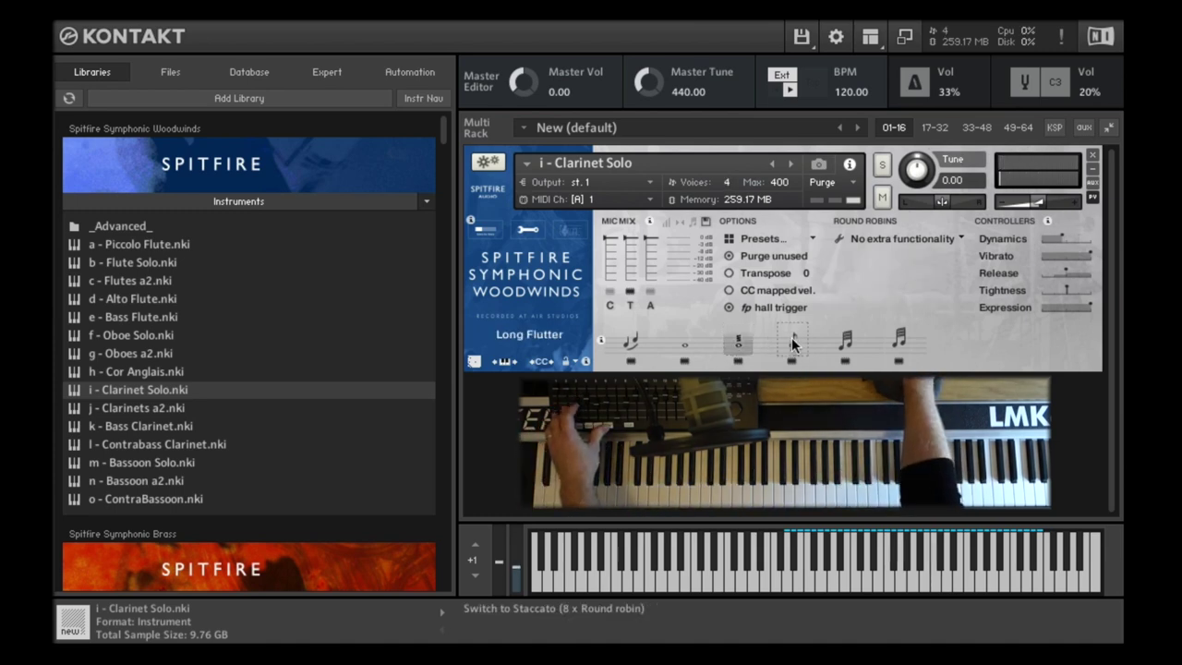
left_click(792, 340)
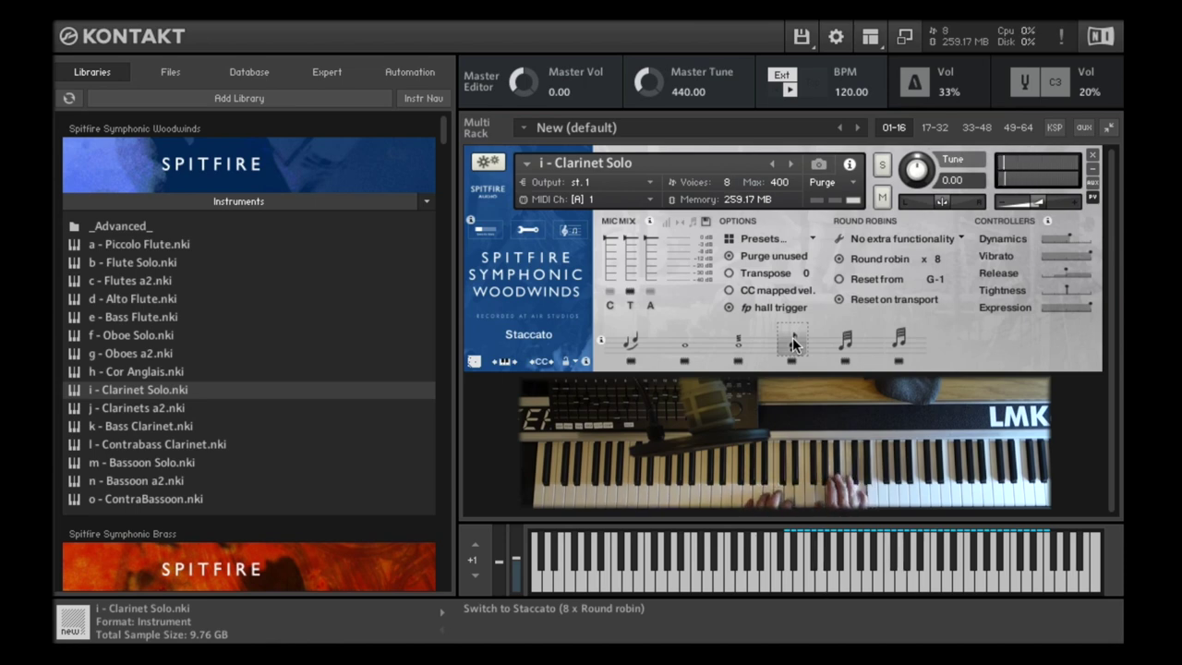
left_click(844, 340)
left_click(898, 338)
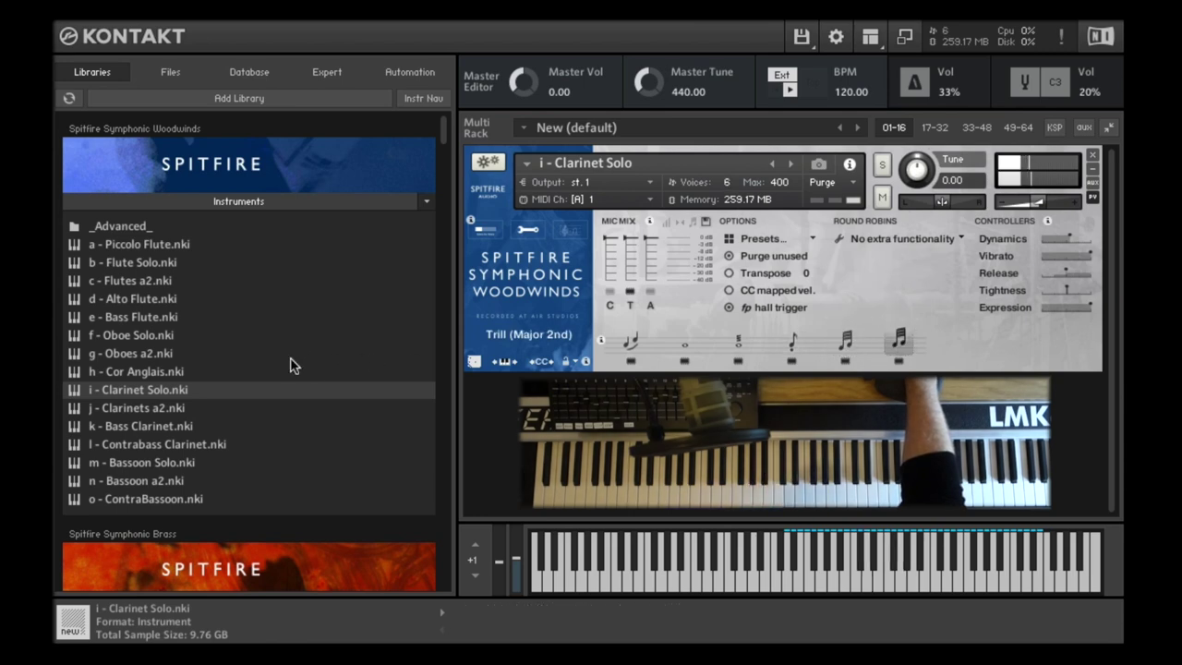
left_click(218, 409)
- Load 'j - Clarinets a2' over Clarinet Solo, try Staccato, and settle on Marcato
left_click_drag(660, 235, 660, 236)
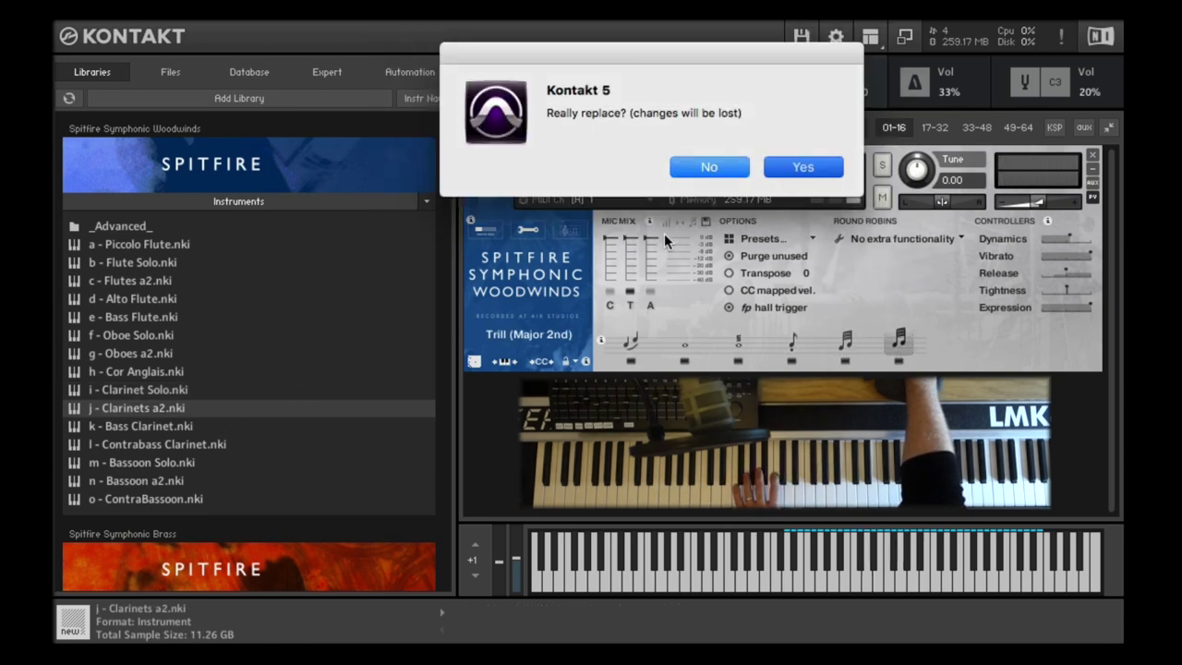
left_click(780, 168)
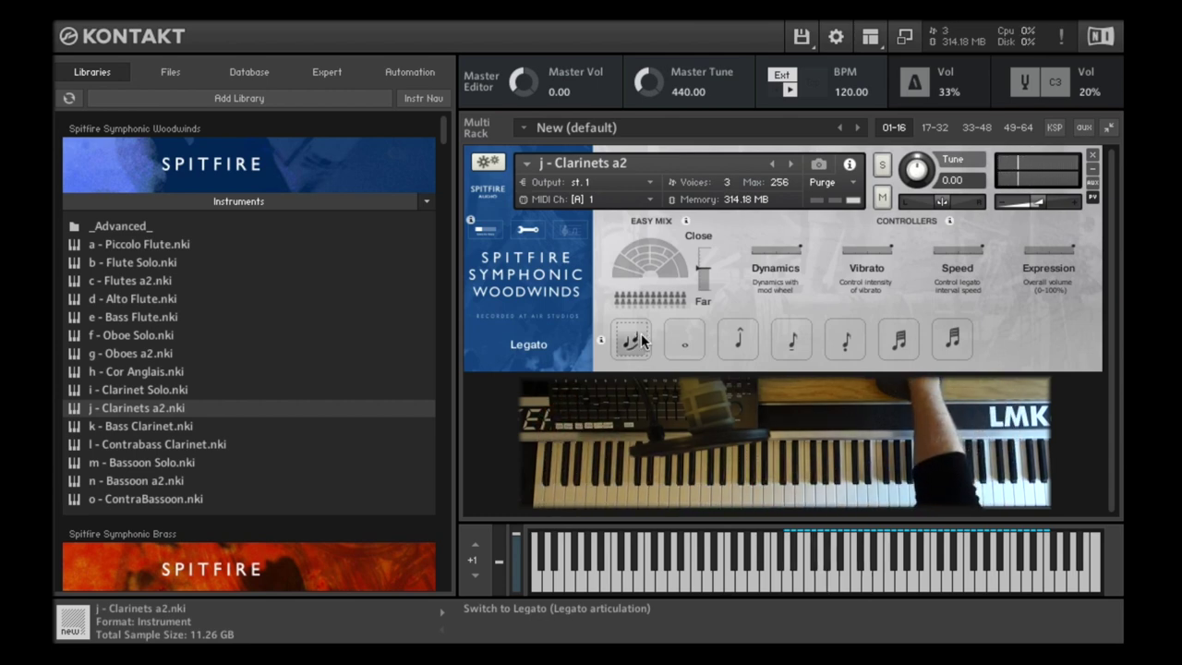
left_click(847, 341)
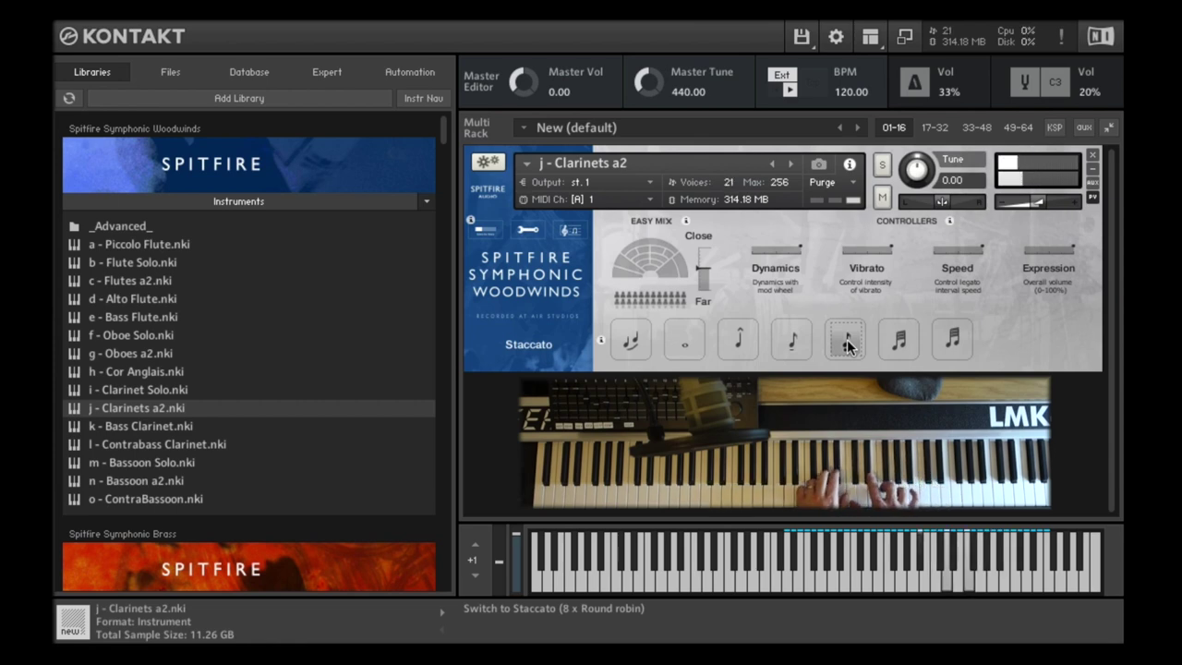
left_click(738, 338)
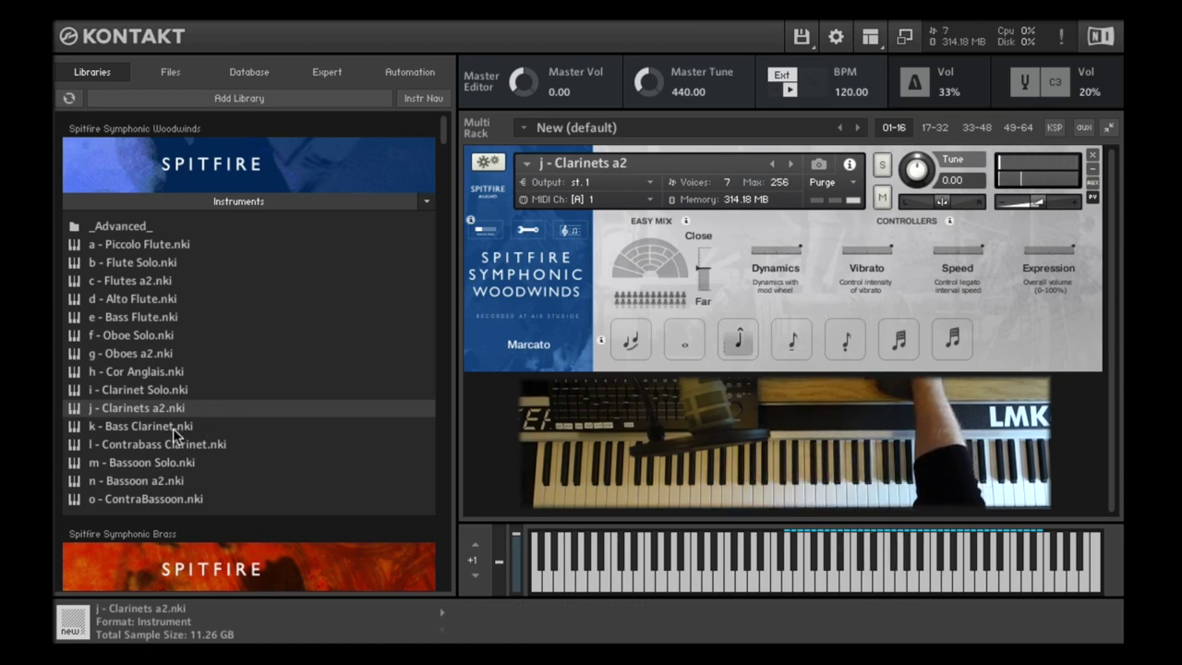
- Replace Clarinets a2 with Bass Clarinet, set it to Staccato, then pick the ContraBassoon
left_click_drag(172, 427, 522, 300)
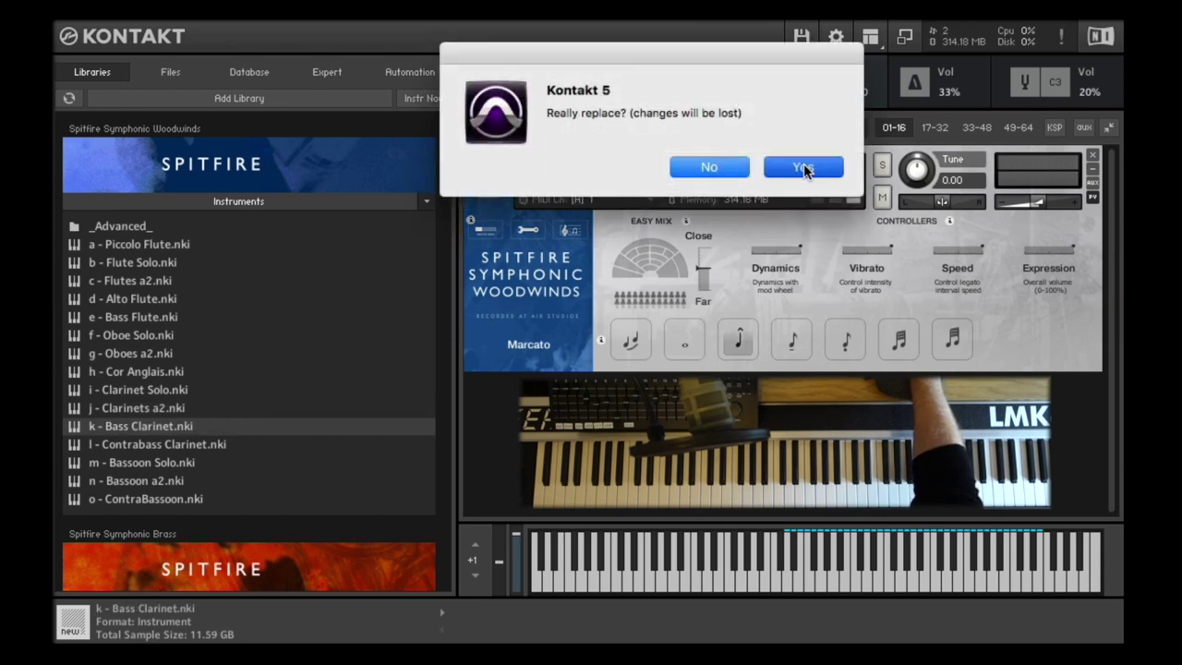
left_click(802, 167)
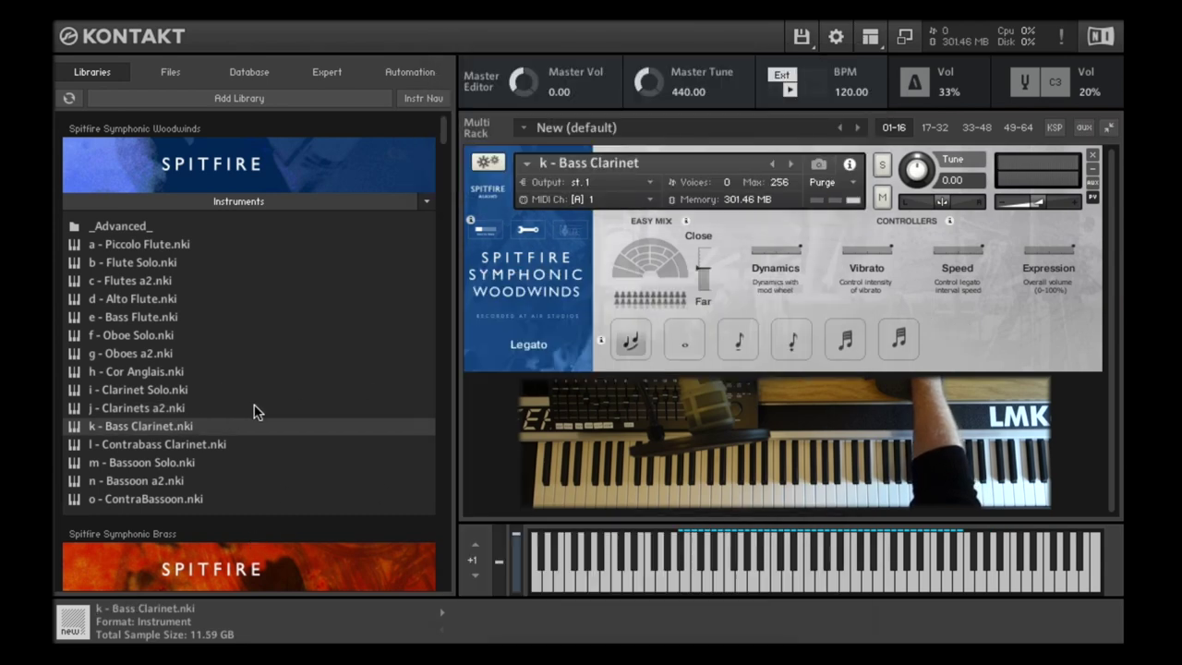
left_click(525, 231)
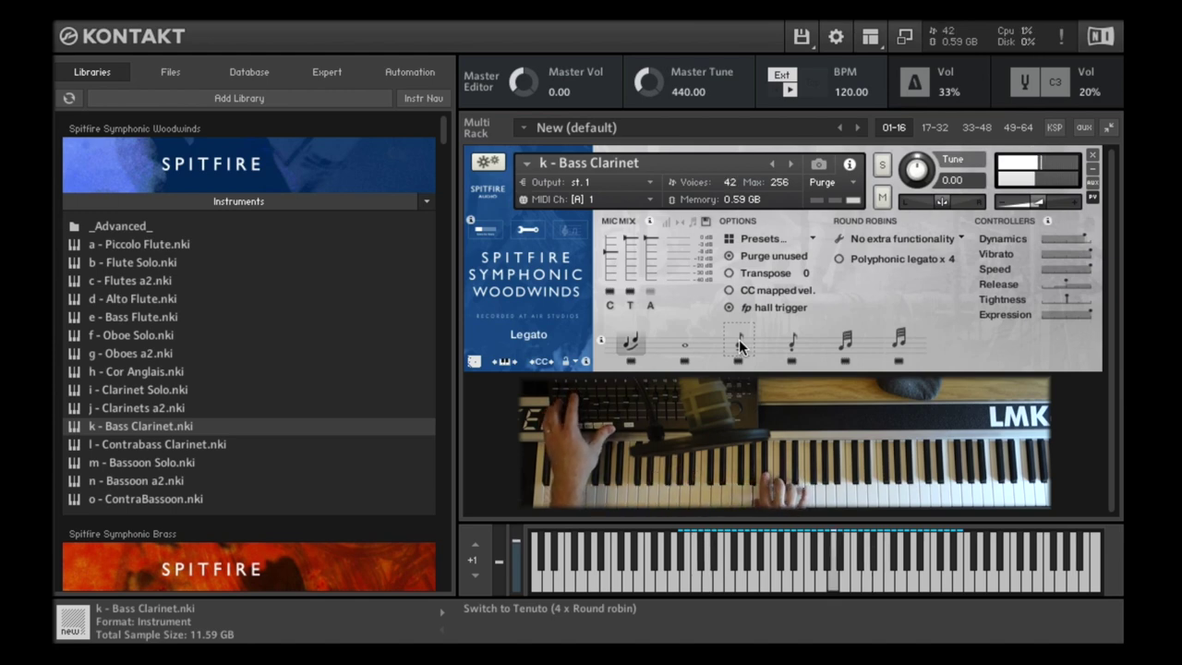
left_click(800, 346)
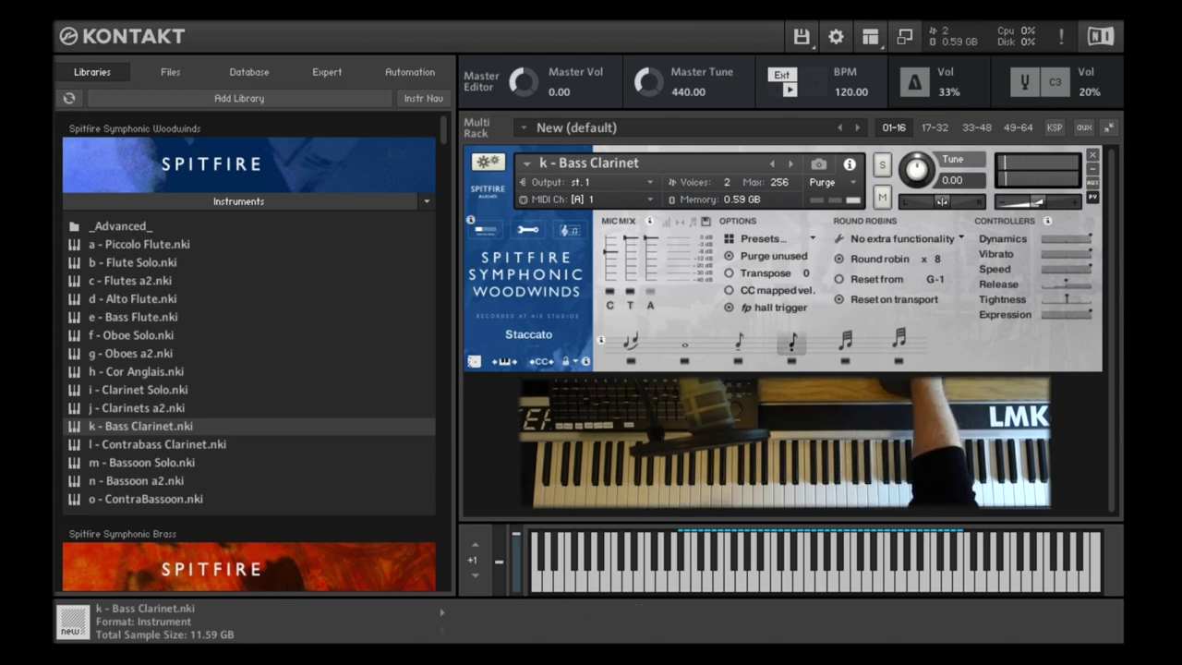
left_click(146, 499)
- Swap the ContraBassoon in for the Bass Clarinet, audition Marcato, then settle on Legato
left_click_drag(765, 185, 763, 182)
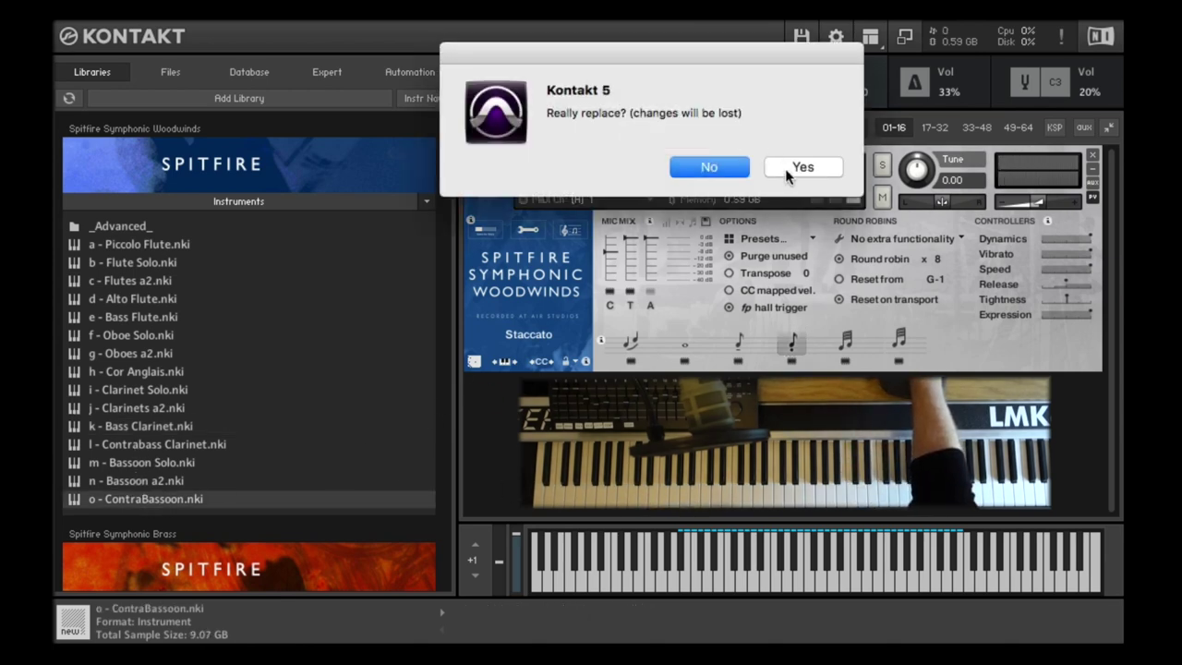
left_click(785, 168)
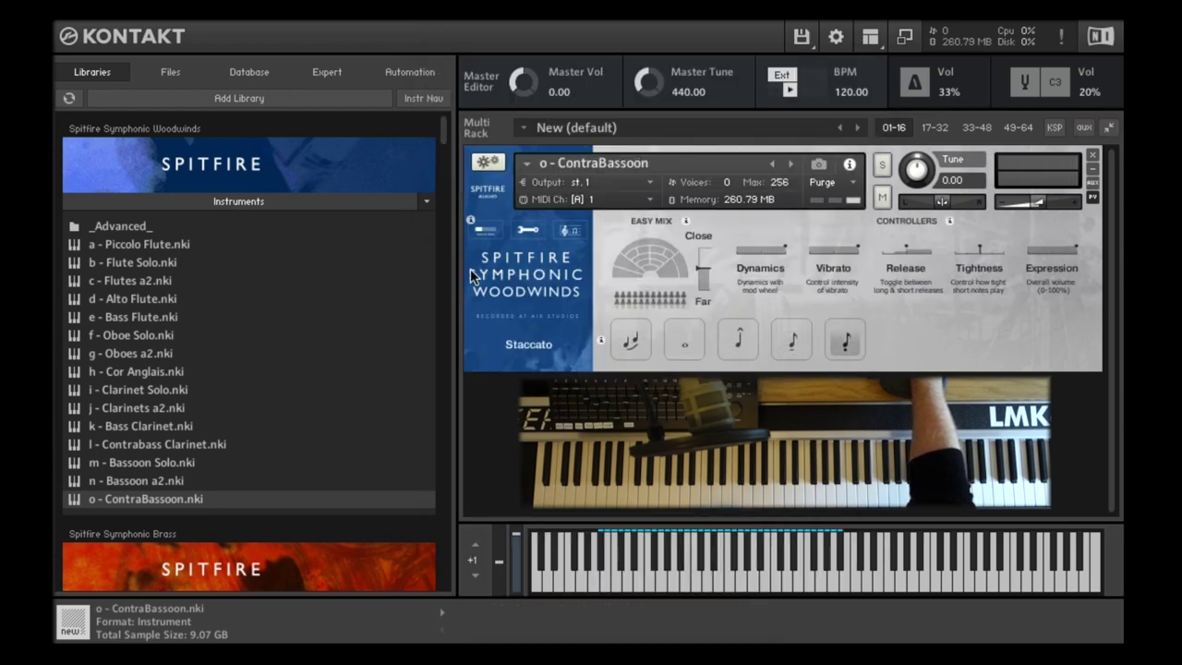
left_click(524, 230)
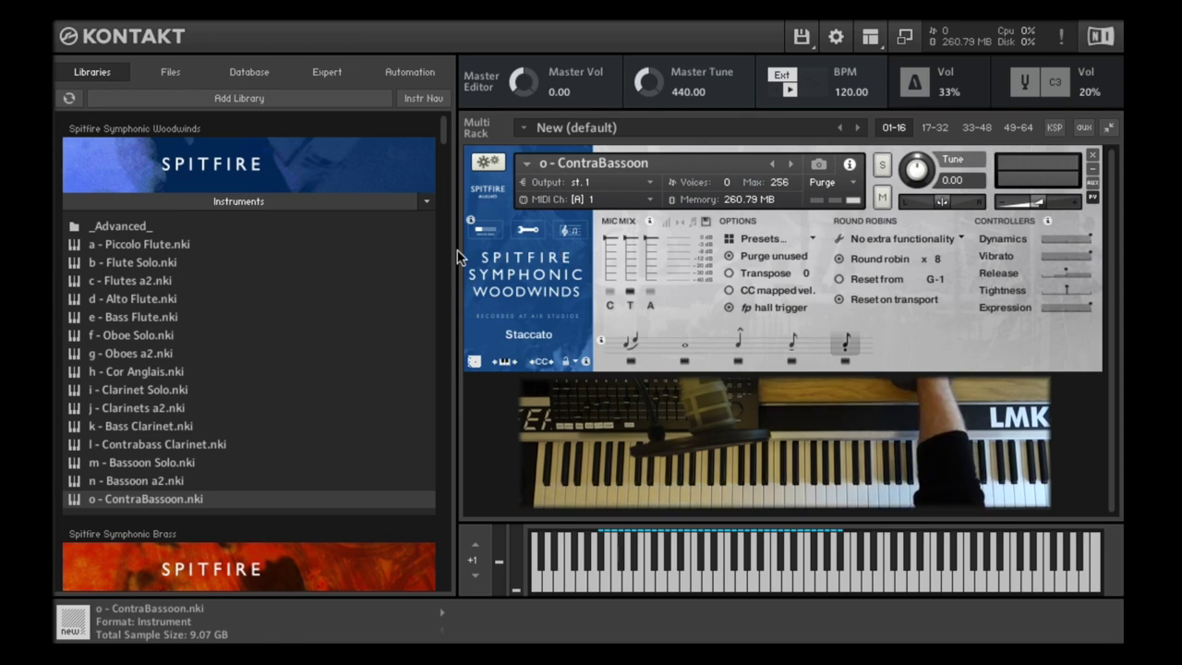
left_click(739, 343)
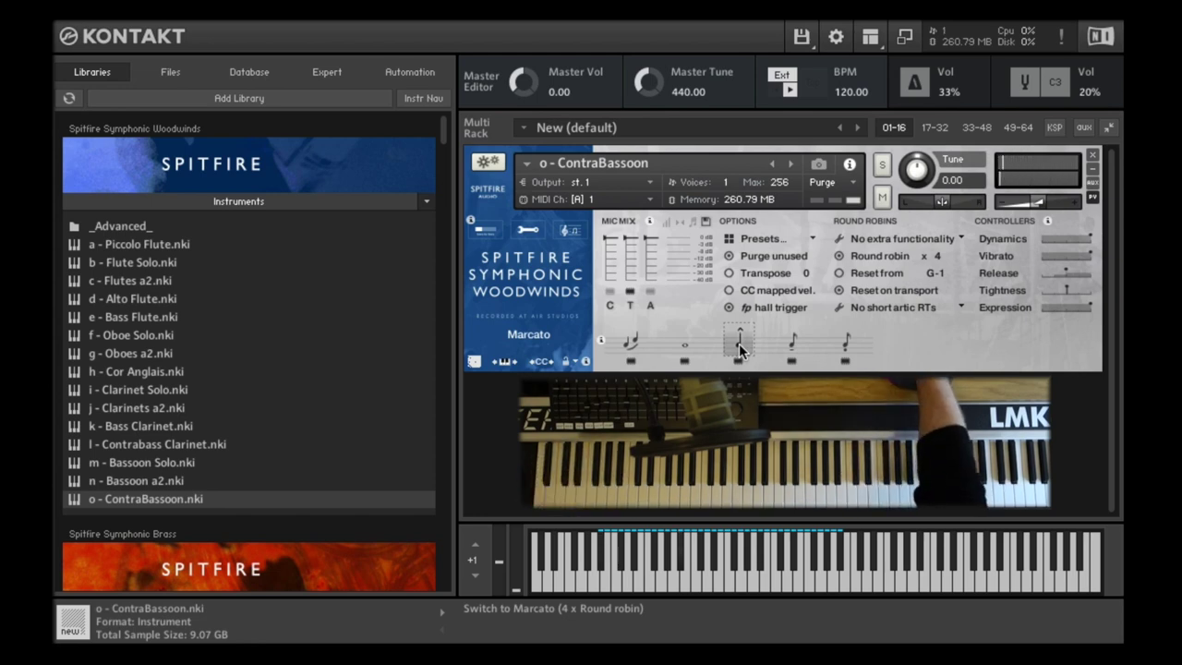
left_click(633, 343)
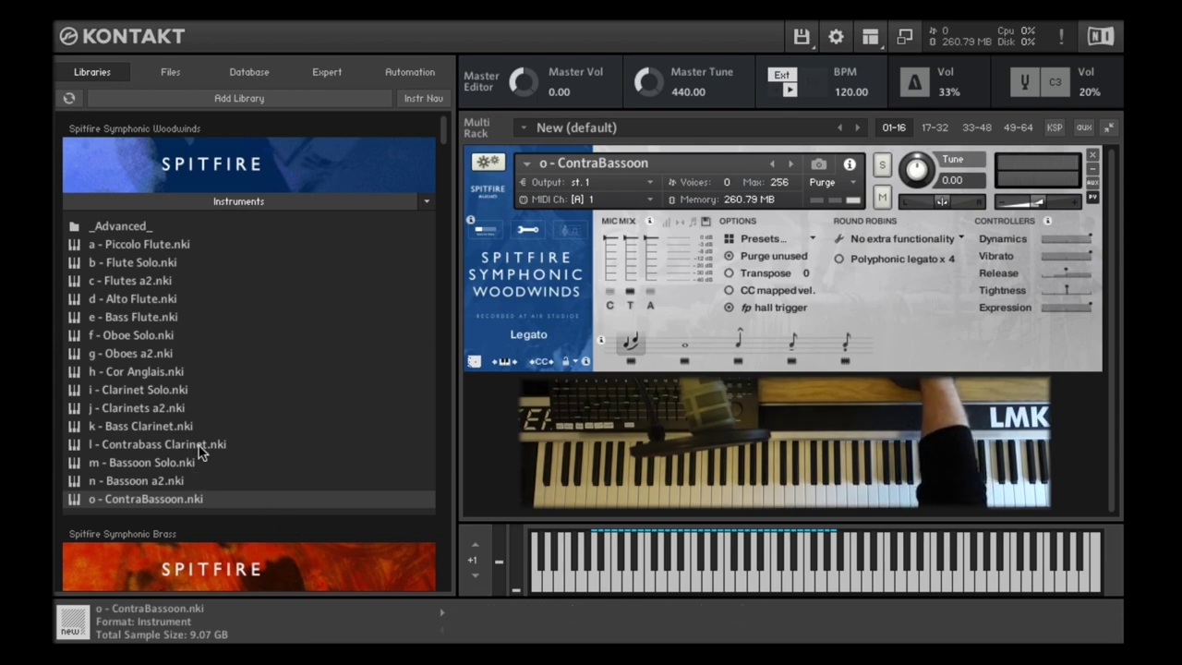
- Load Contrabass Clarinet.nki over the ContraBassoon, audition Staccato, then return to Legato
left_click_drag(148, 442, 490, 375)
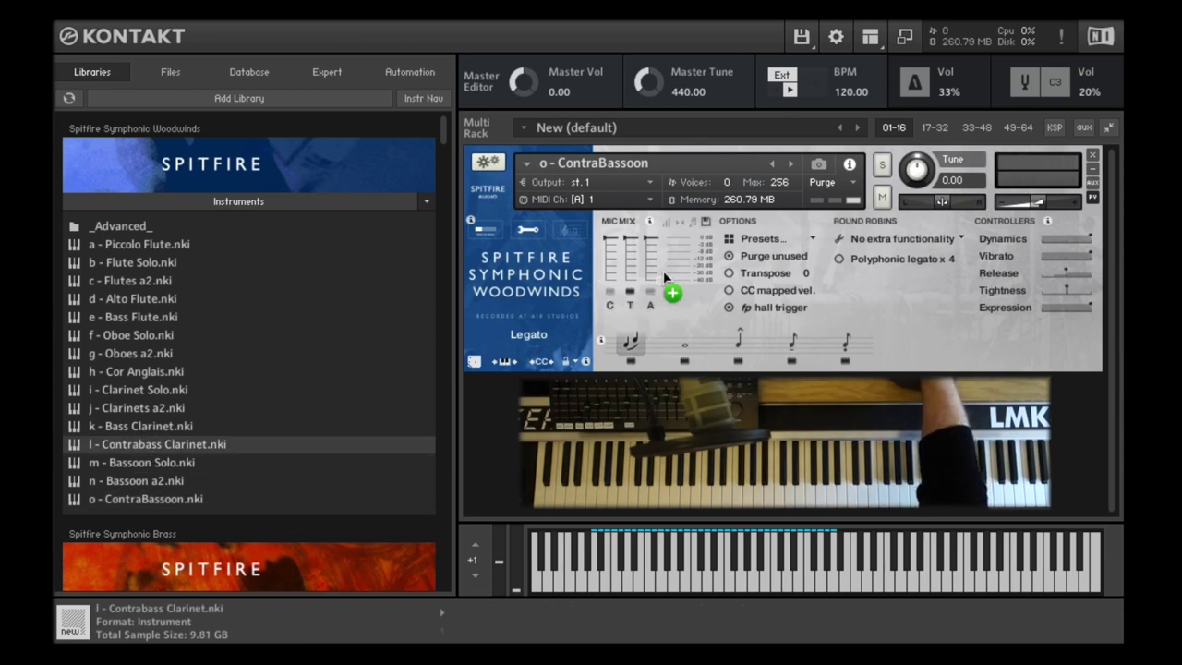
left_click_drag(663, 268, 665, 270)
left_click(800, 167)
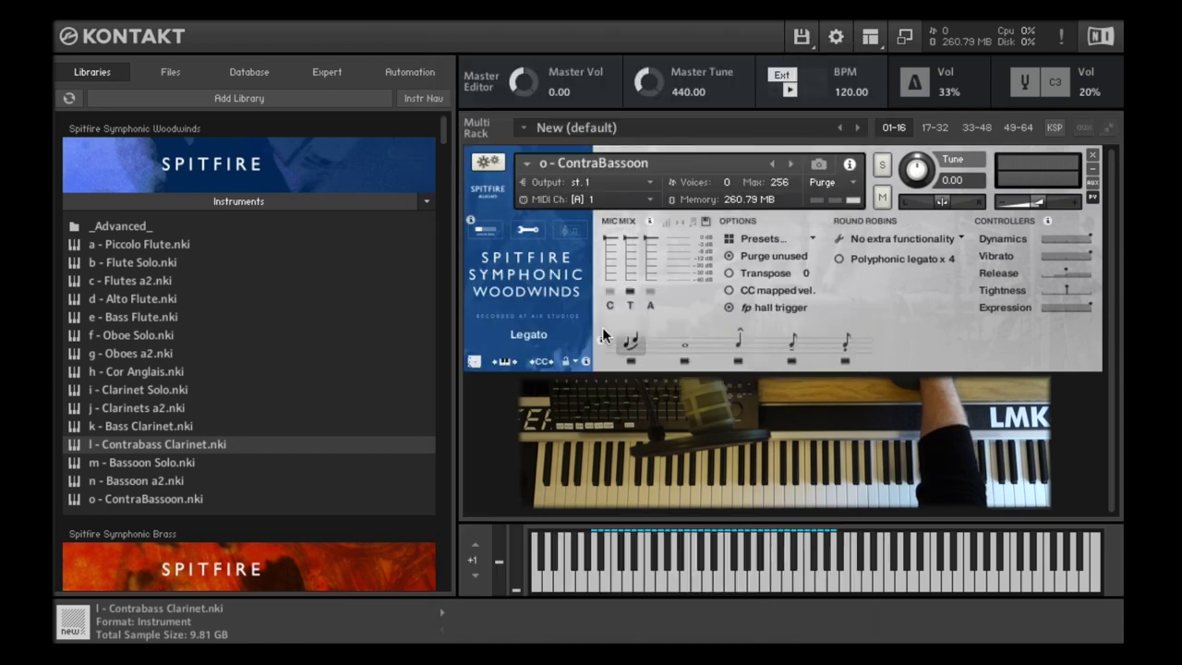
left_click(526, 229)
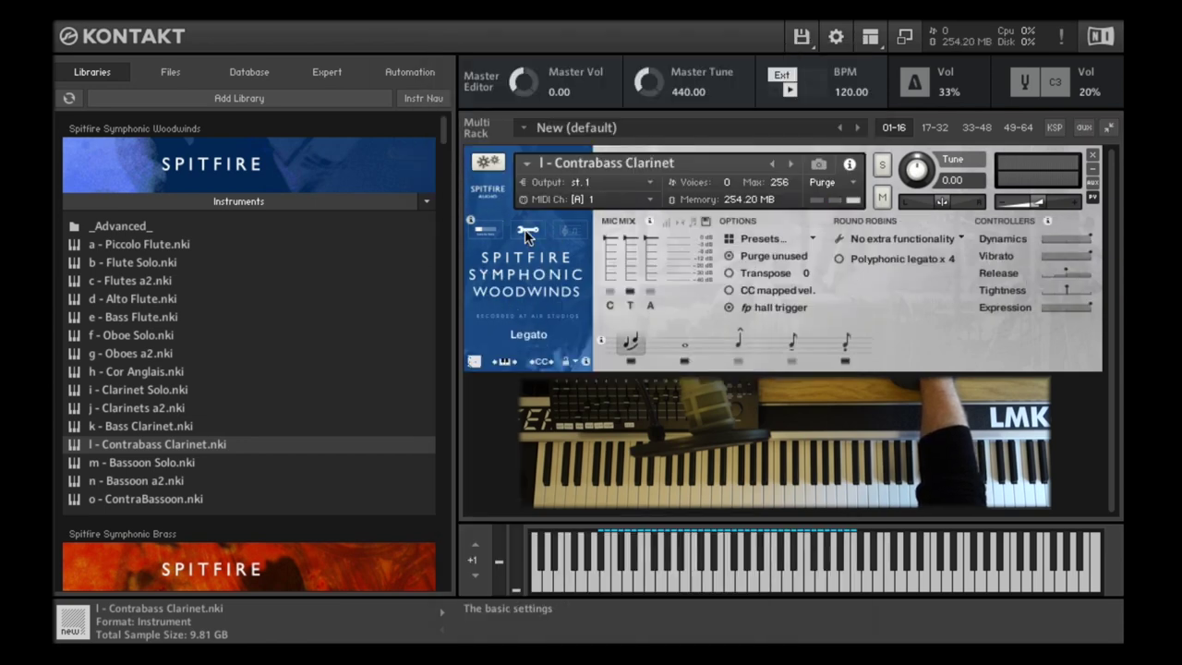
left_click(840, 343)
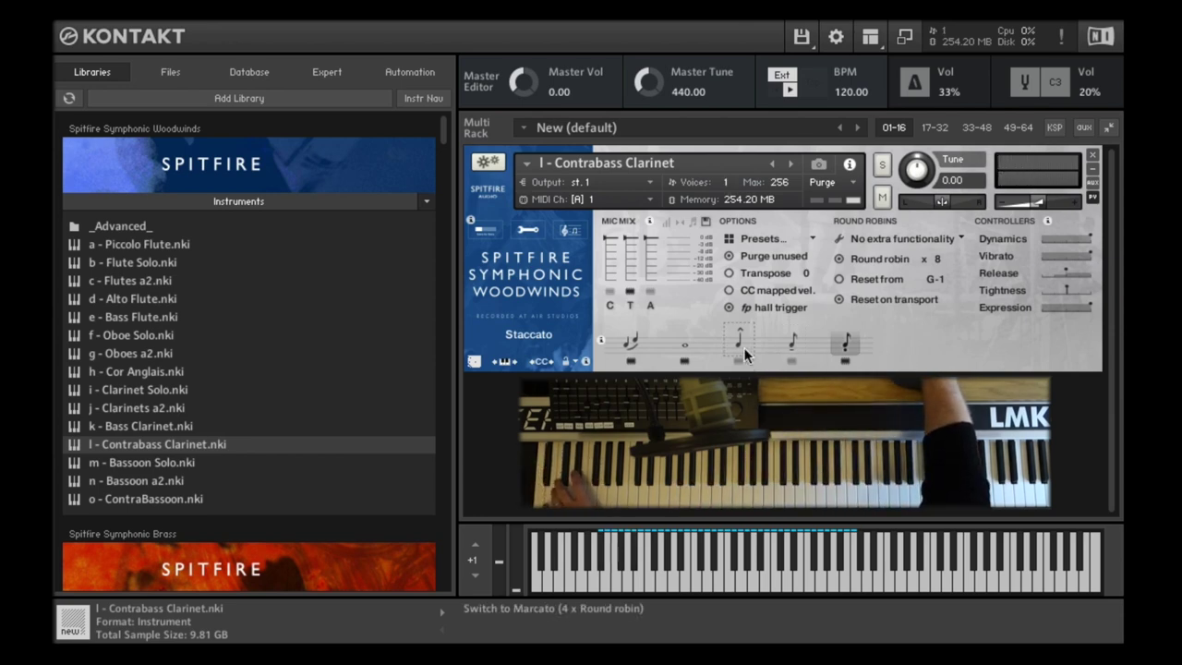
left_click(632, 341)
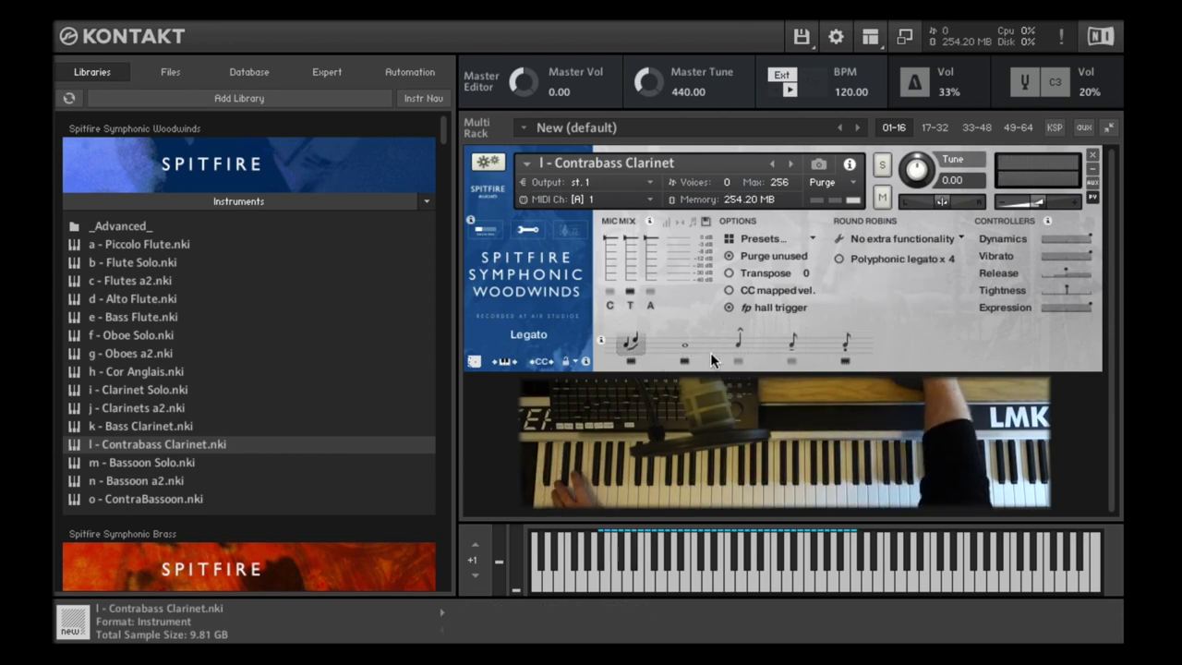
- Purge the Contrabass Clarinet's close (C) microphone in the Mic Mix
left_click(609, 292)
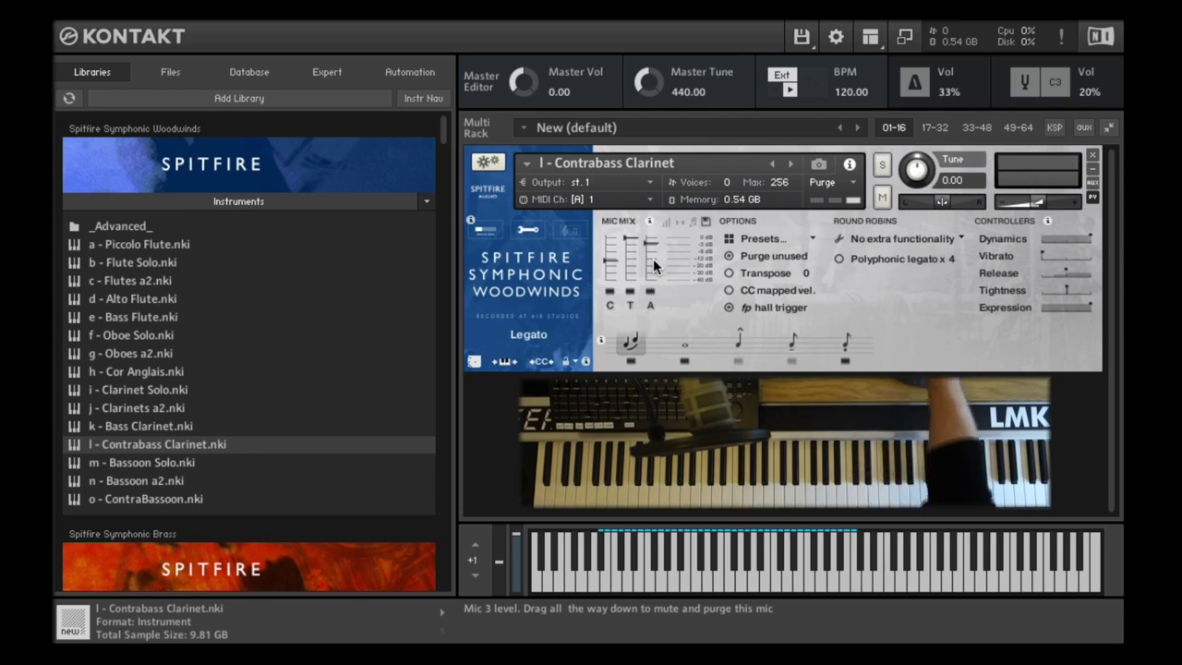
- Drag Bassoon Solo.nki onto the rack to replace the Contrabass Clarinet
left_click_drag(169, 468, 670, 198)
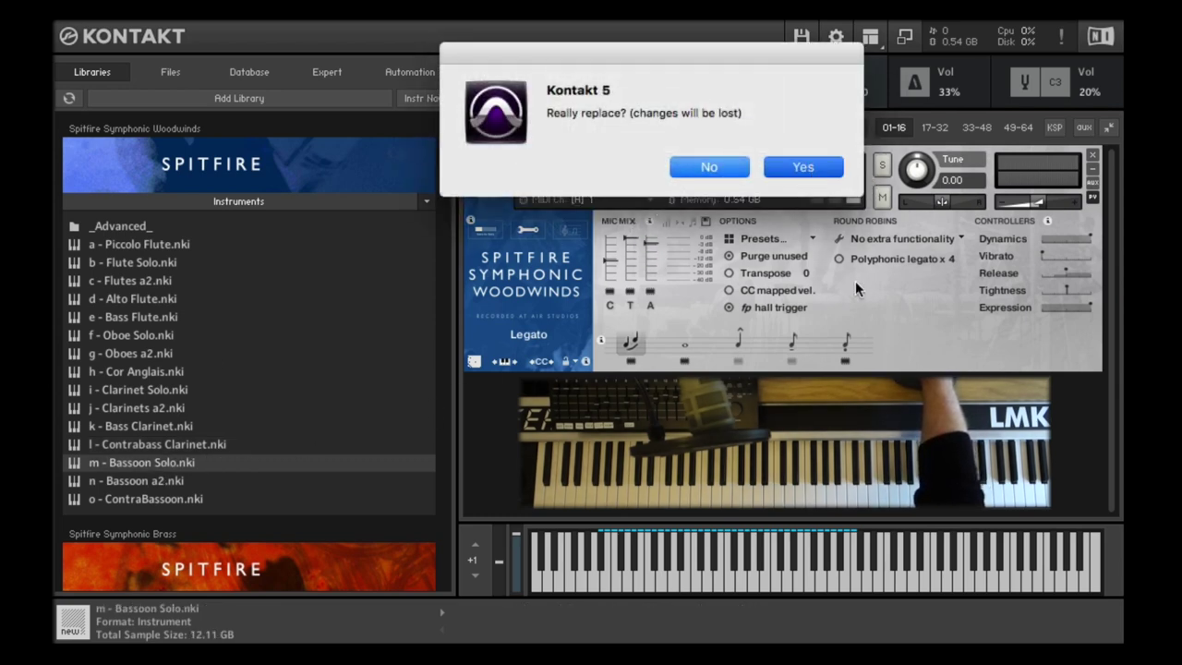
- Confirm Bassoon Solo as the replacement, audition Staccato, then switch to Long Flutter
left_click(803, 166)
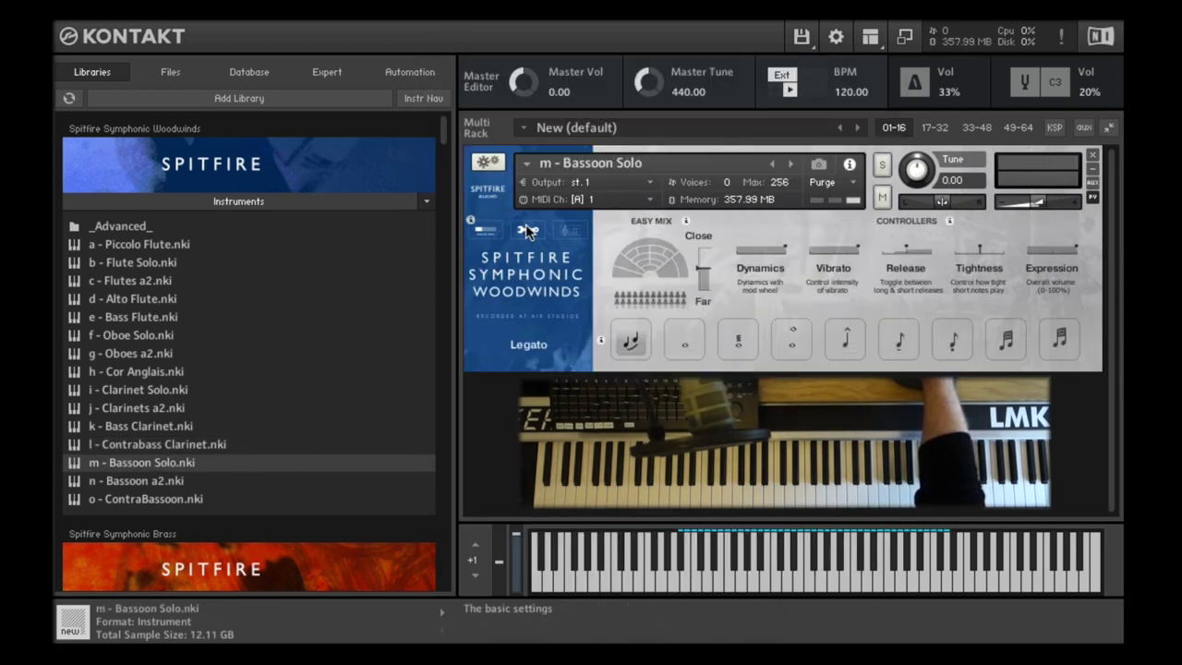
left_click(528, 229)
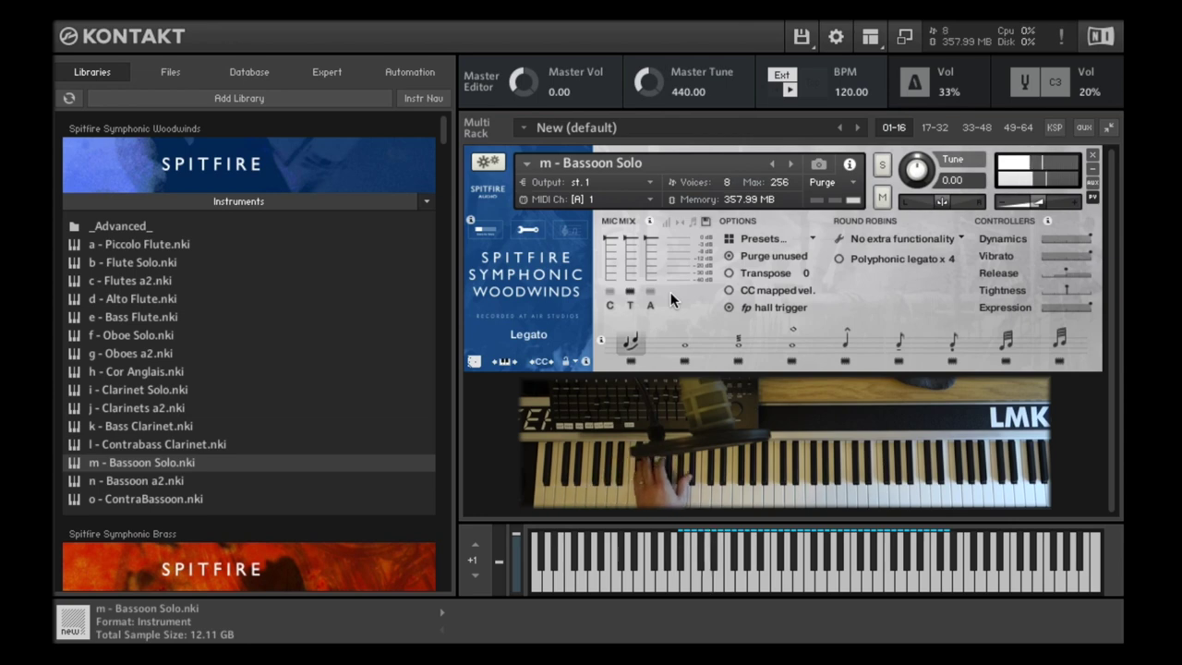
left_click(949, 340)
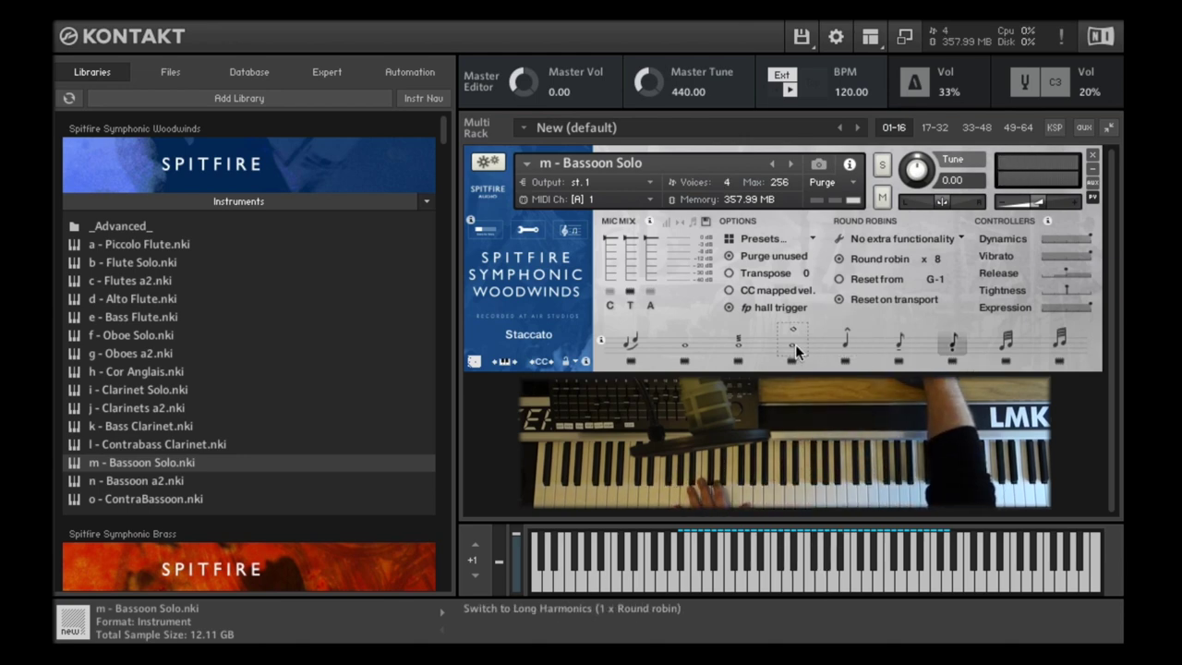
left_click(734, 341)
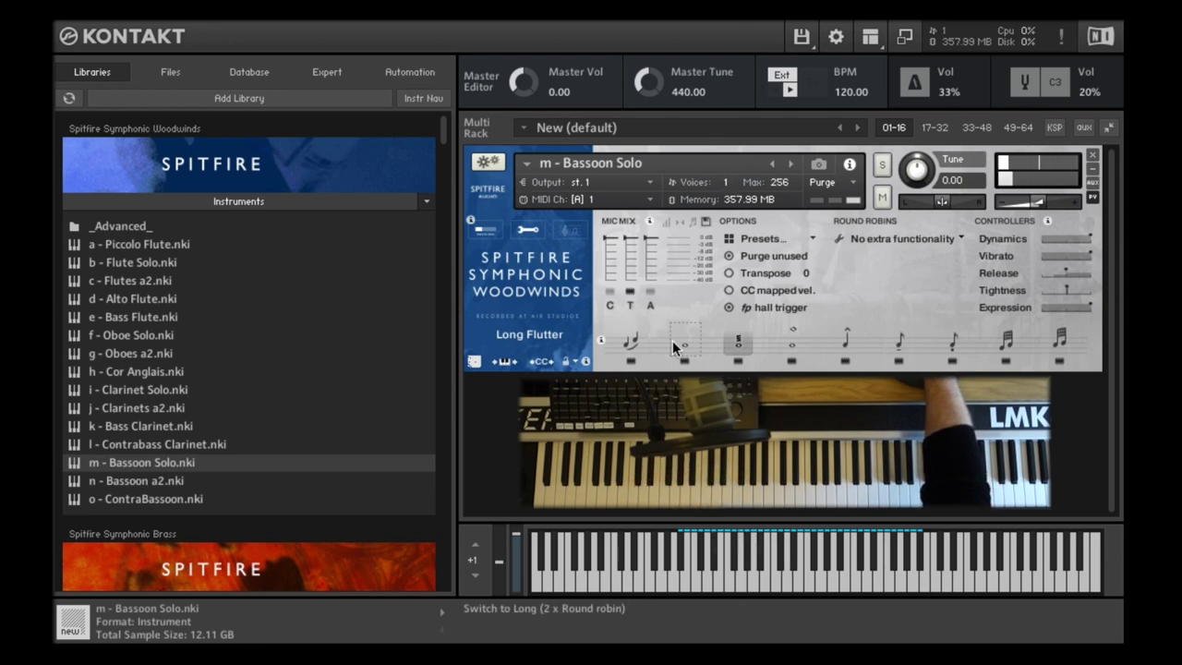
- Raise the C, T and A mics, switch to Staccato, and compare purging and reloading the T and C mics
left_click_drag(610, 266, 650, 240)
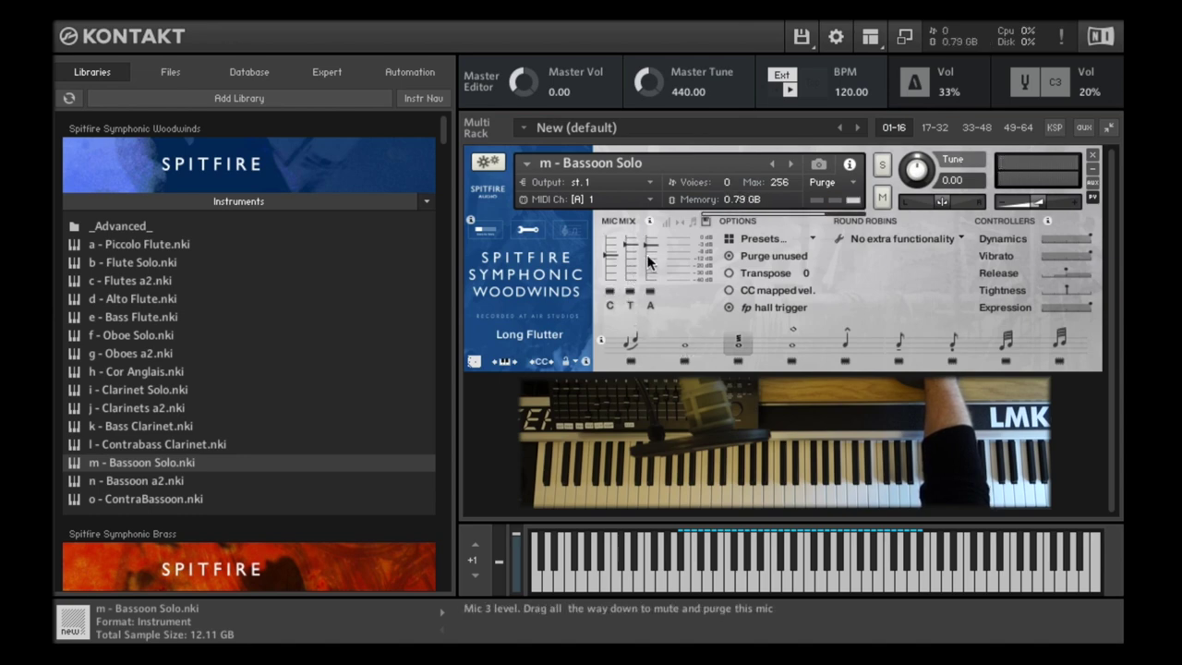
left_click(952, 342)
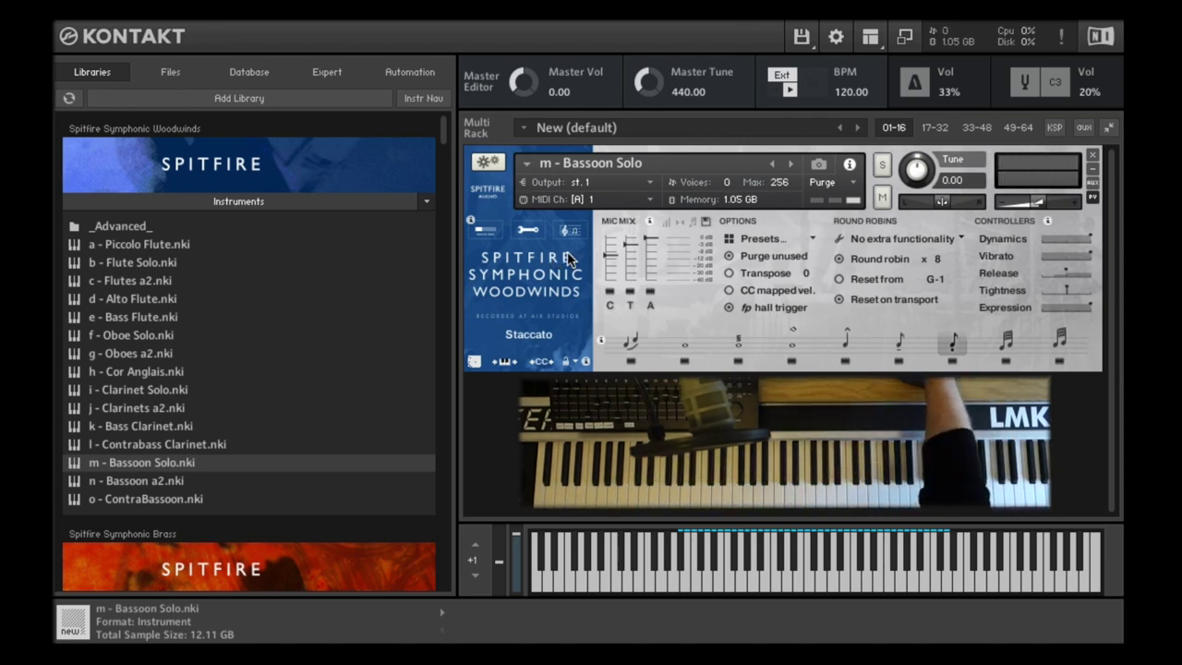
left_click(630, 289)
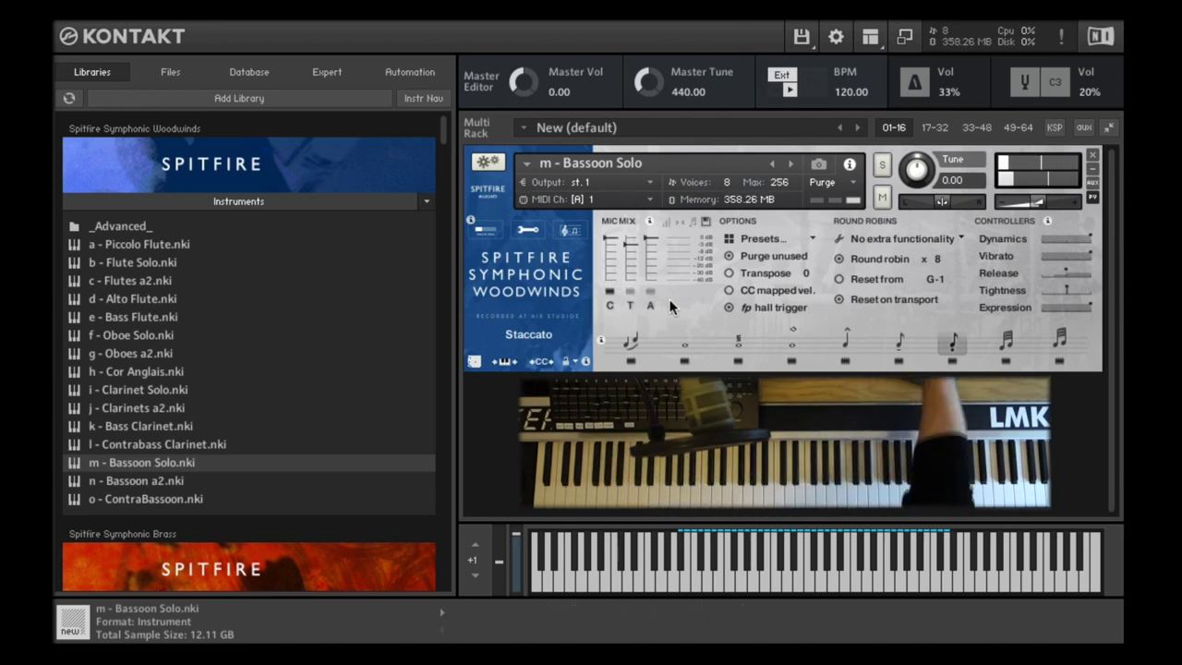
left_click(631, 289)
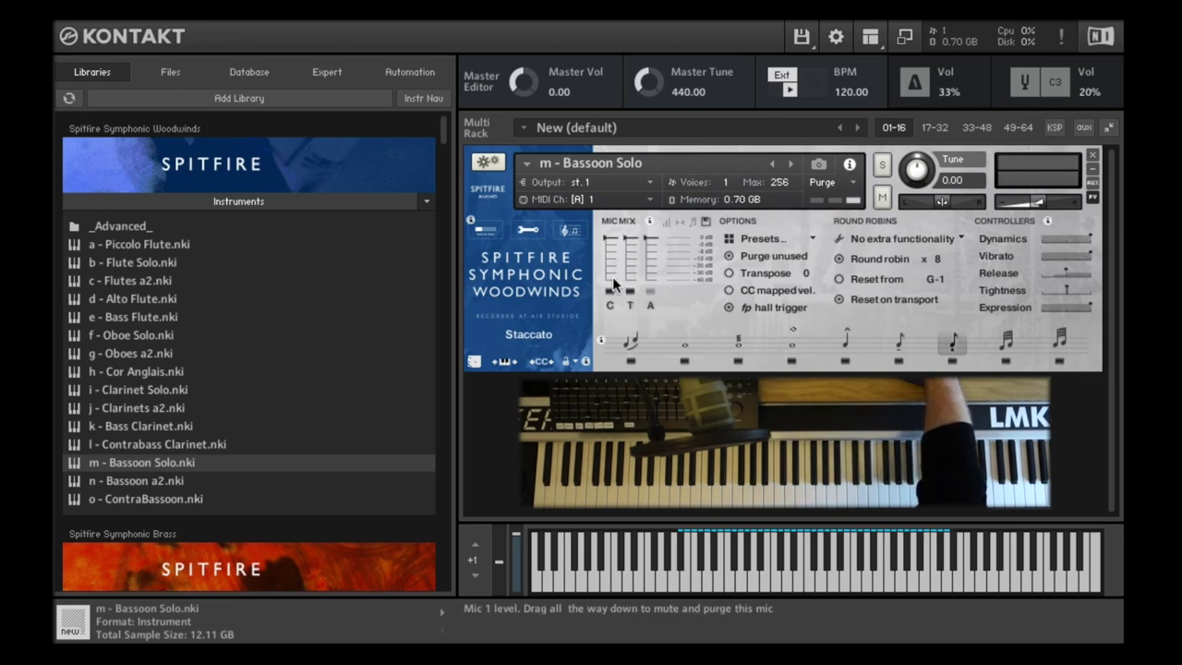
left_click(609, 291)
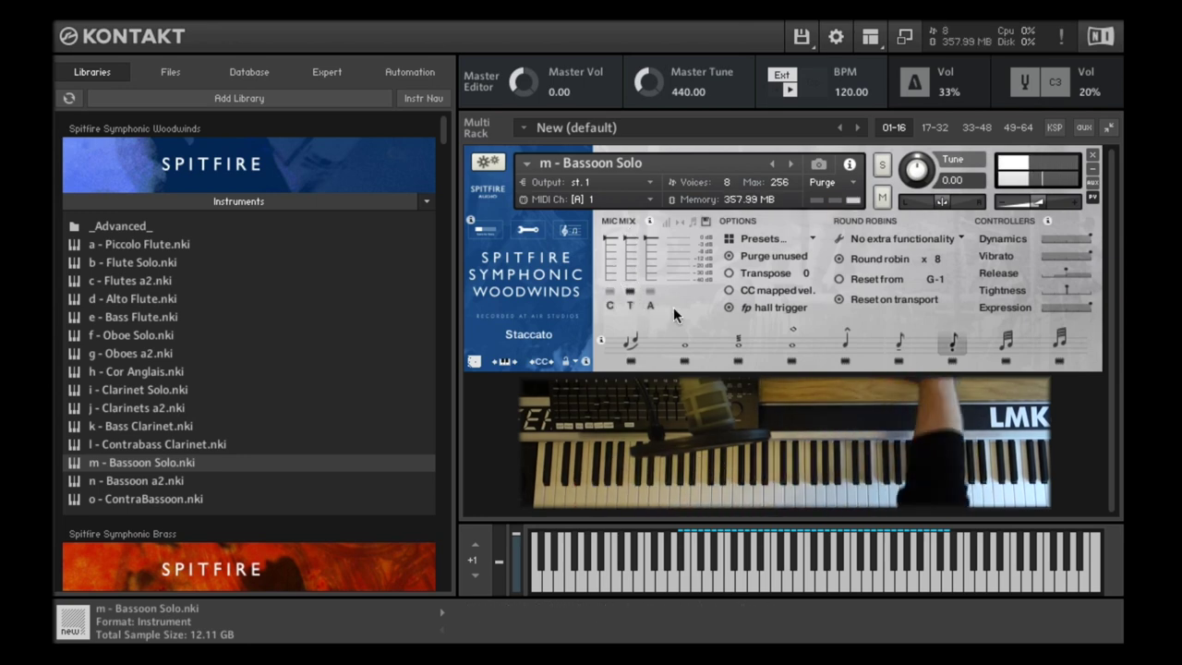
left_click(631, 292)
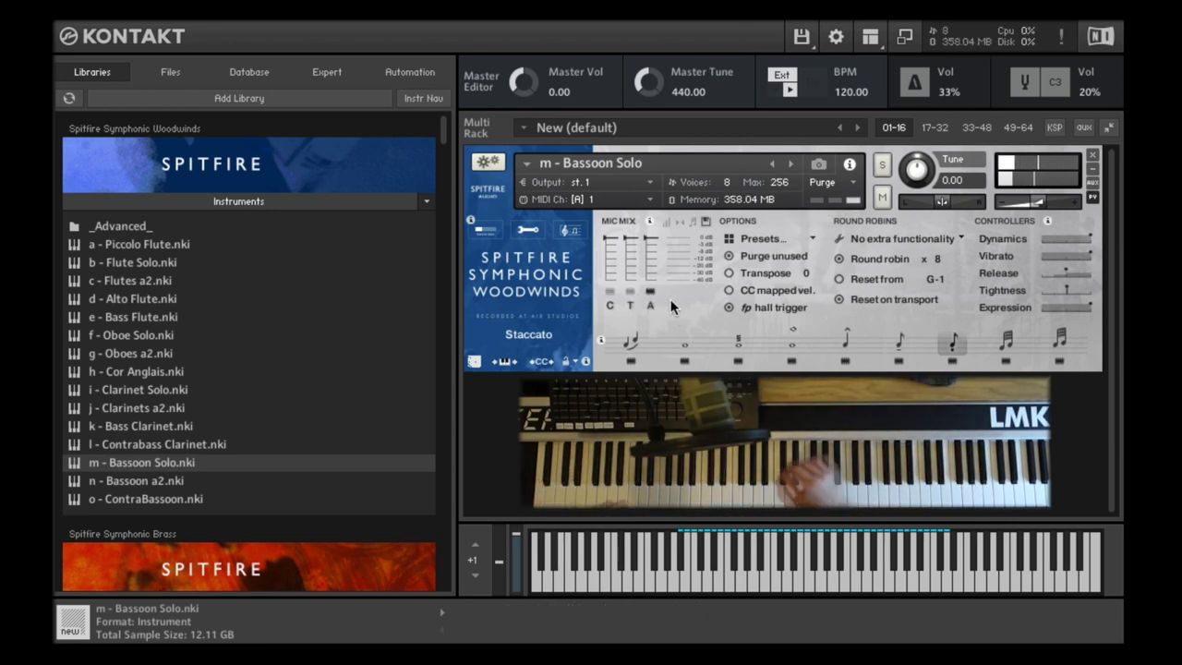
left_click(631, 307)
left_click(608, 290)
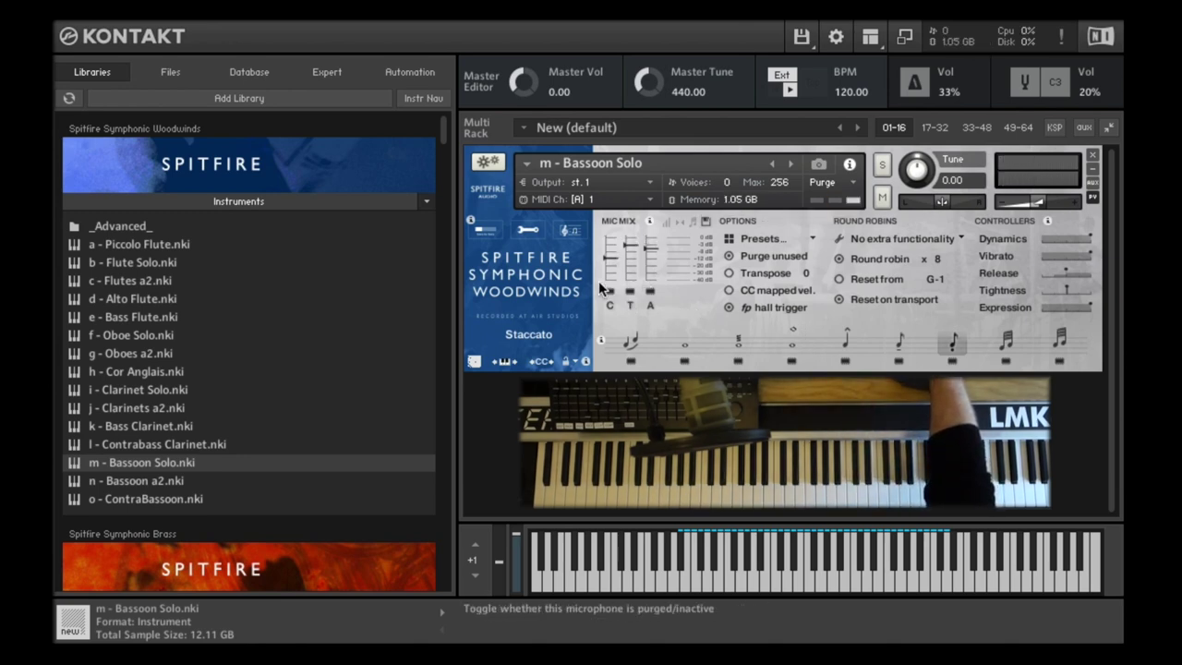
- Put Bassoon Solo on Long and purge the C mic, dropping memory to 0.70 GB
left_click(687, 343)
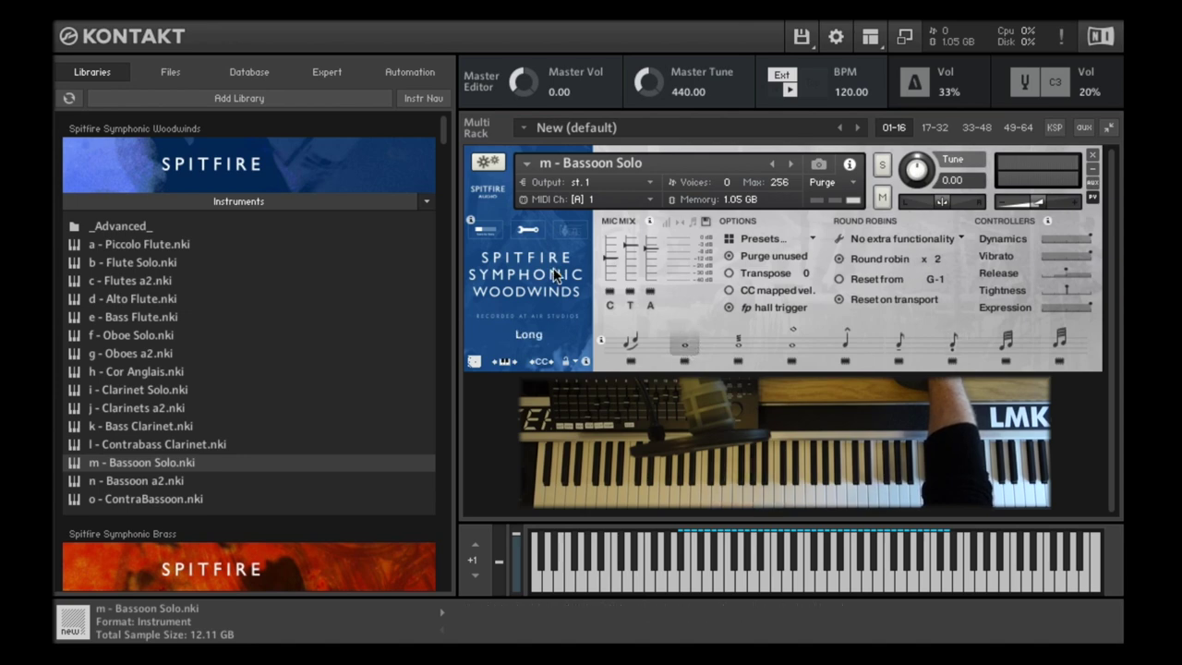
left_click(610, 291)
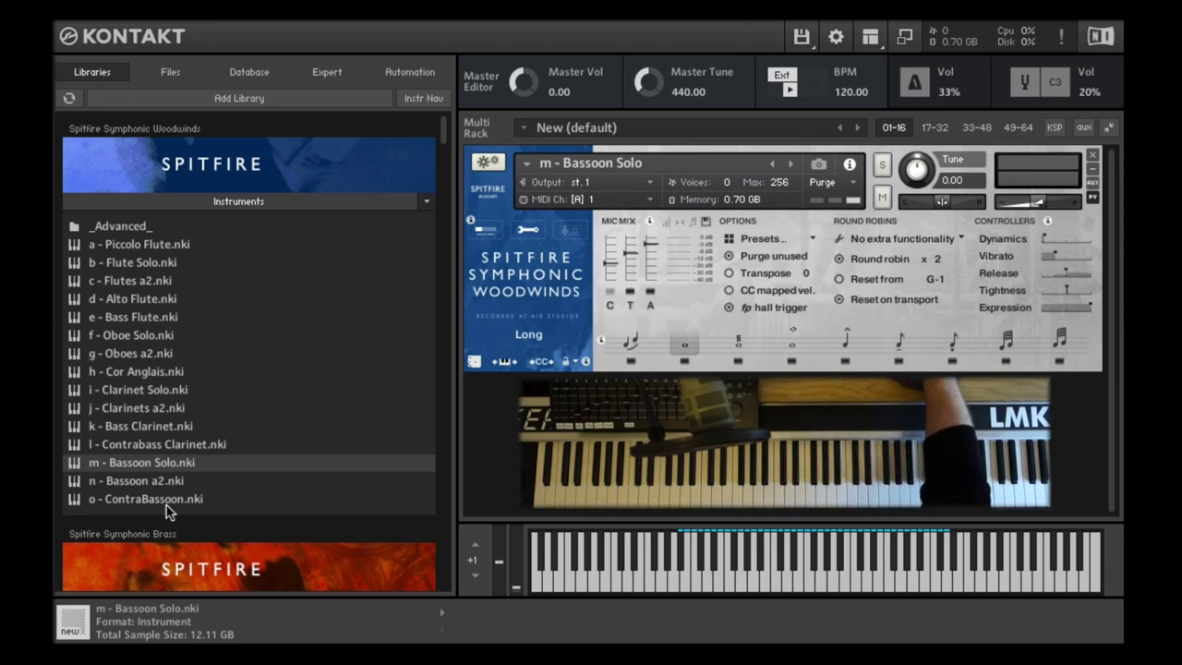
- Replace Bassoon Solo with n - Bassoon a2 and show its mic and articulation settings
left_click_drag(150, 487, 639, 218)
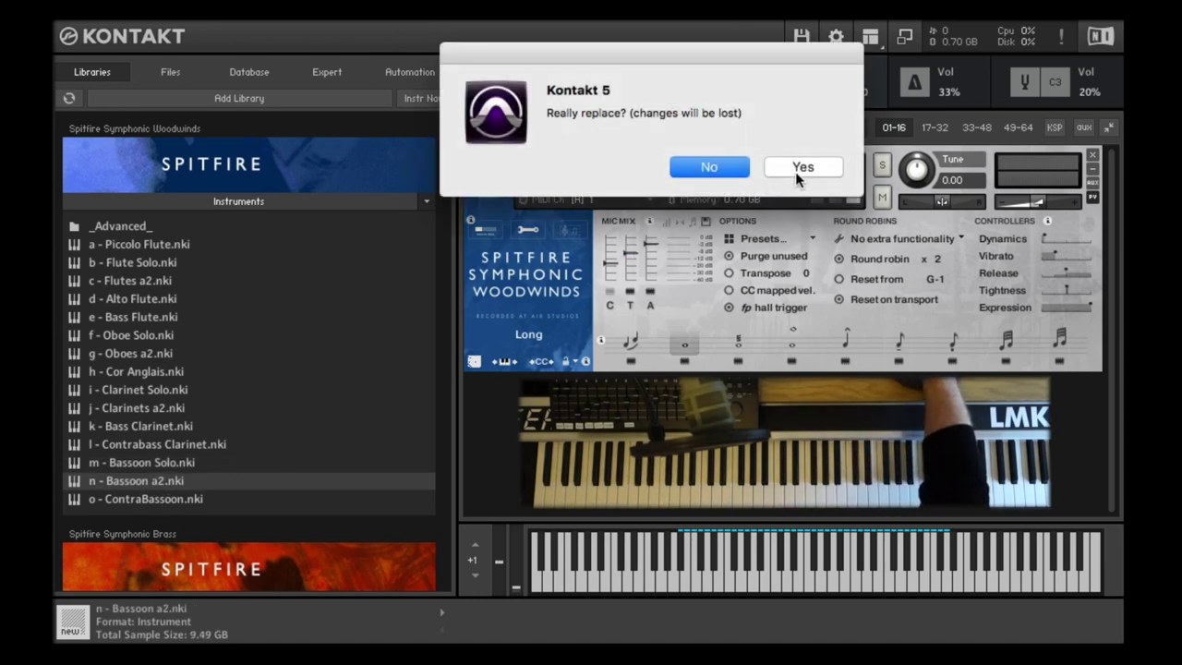
key("Return")
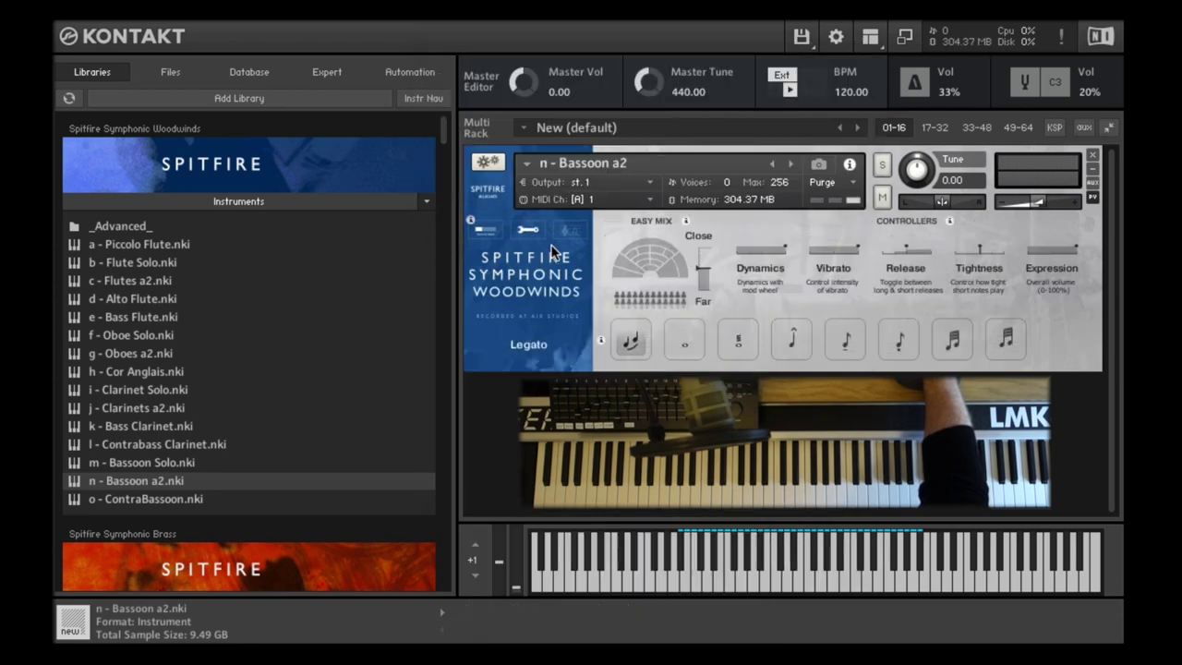
left_click(527, 229)
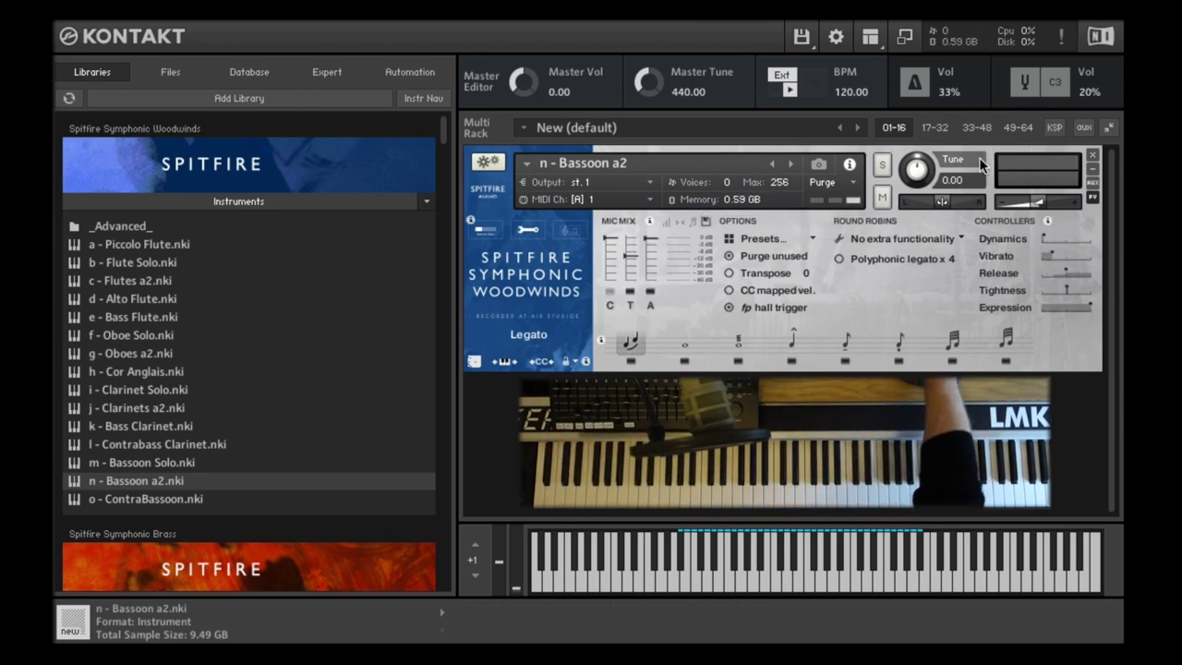
- Audition Long and Legato, raise the C mic level, then end on Trill (Minor 2nd)
left_click(685, 344)
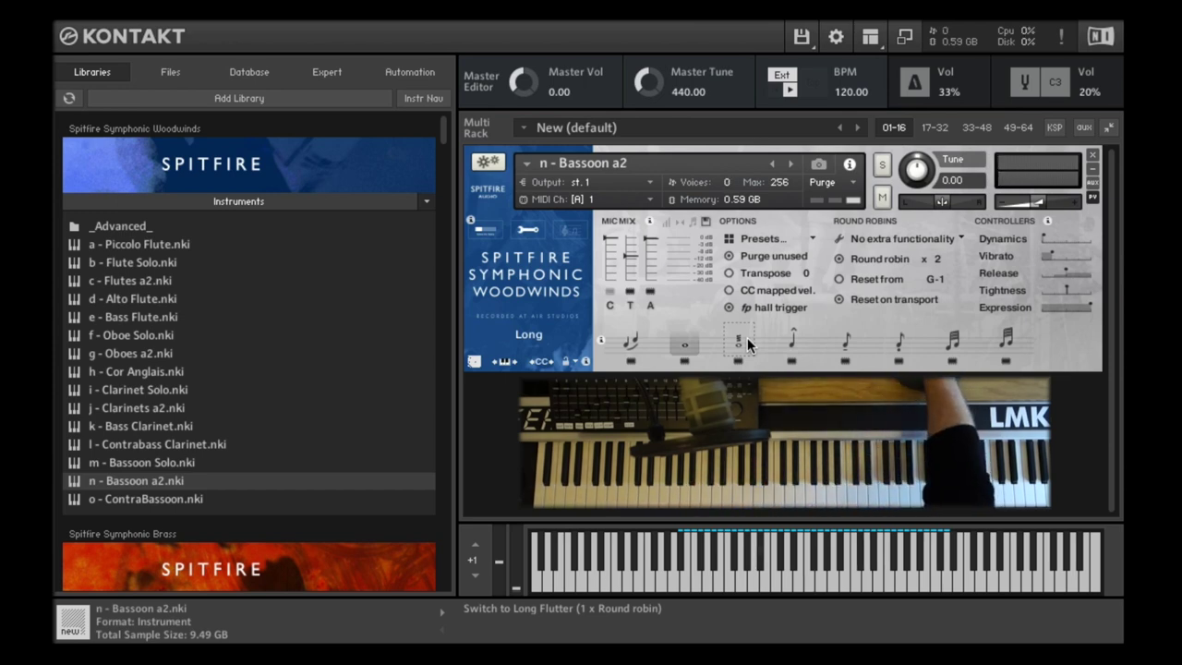
left_click(630, 340)
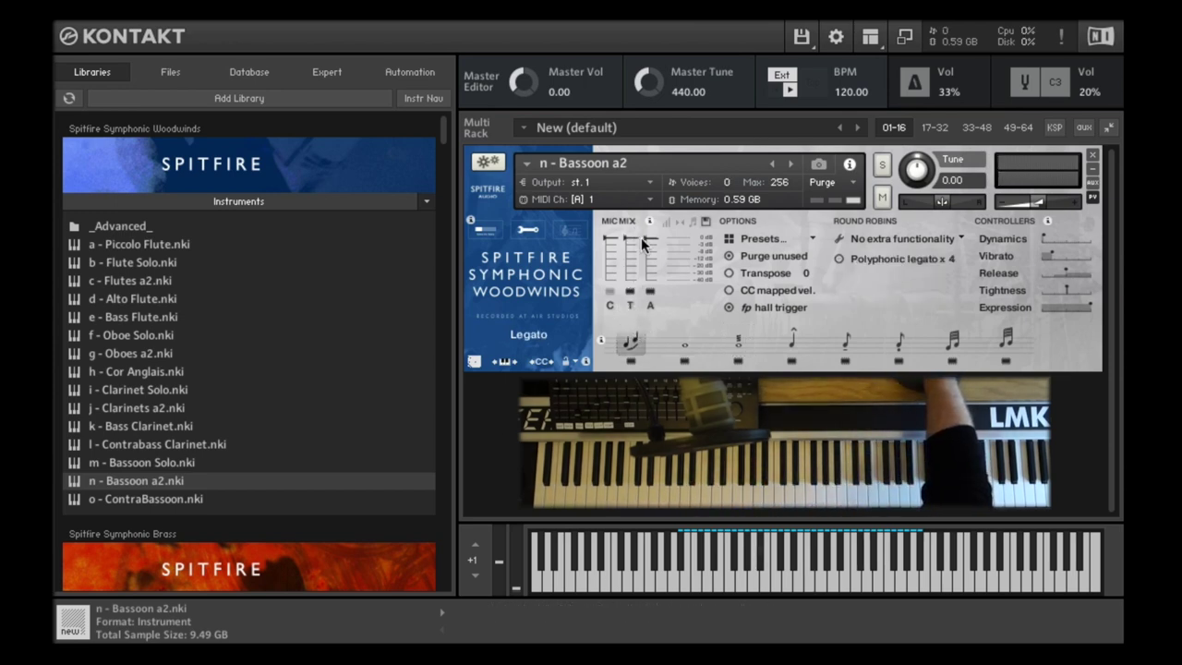
left_click_drag(609, 261, 610, 267)
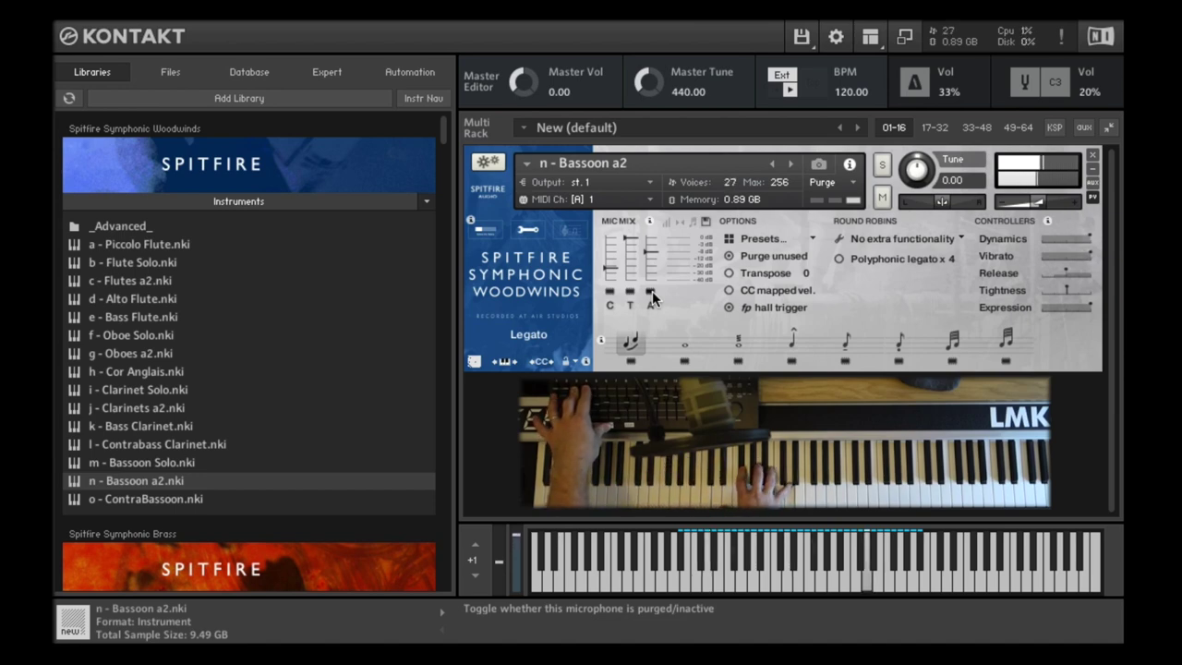
left_click(737, 343)
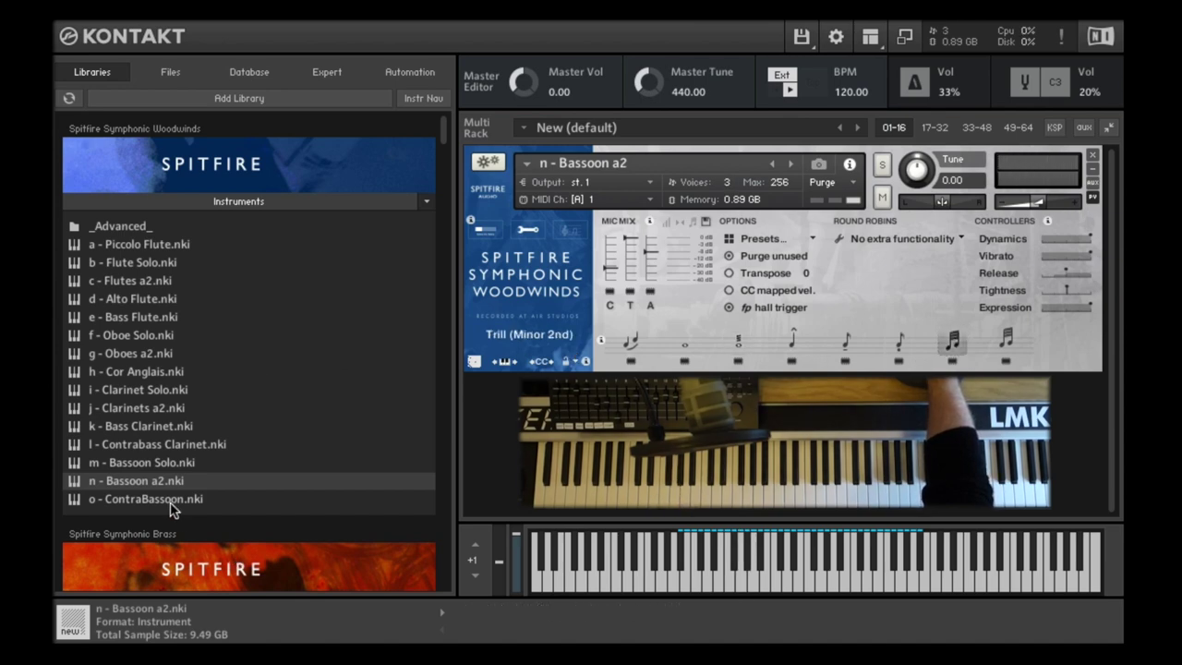
- Replace Bassoon a2 with o - ContraBassoon and show its advanced settings page
left_click_drag(171, 503, 705, 241)
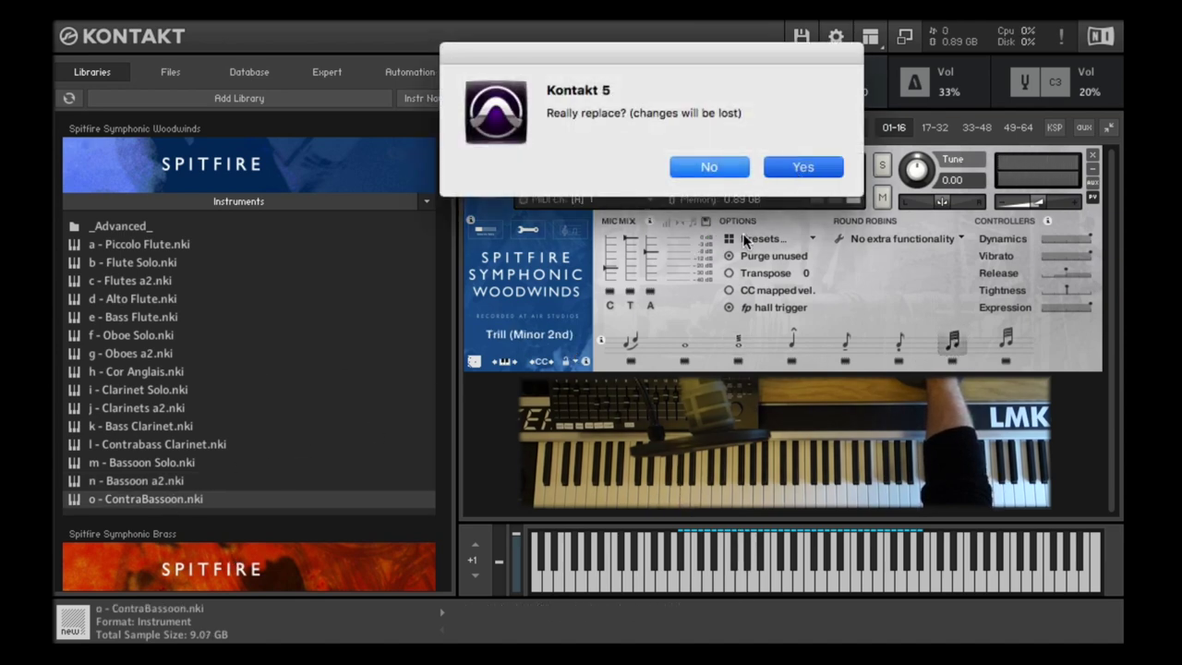
key("Return")
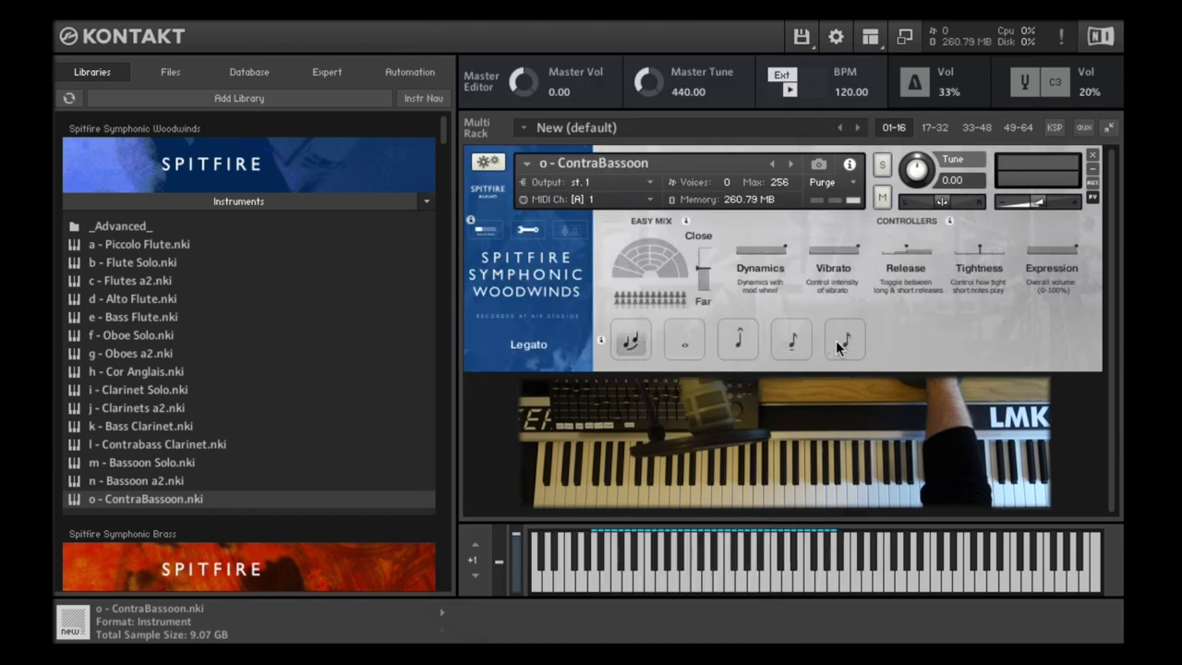
left_click(517, 229)
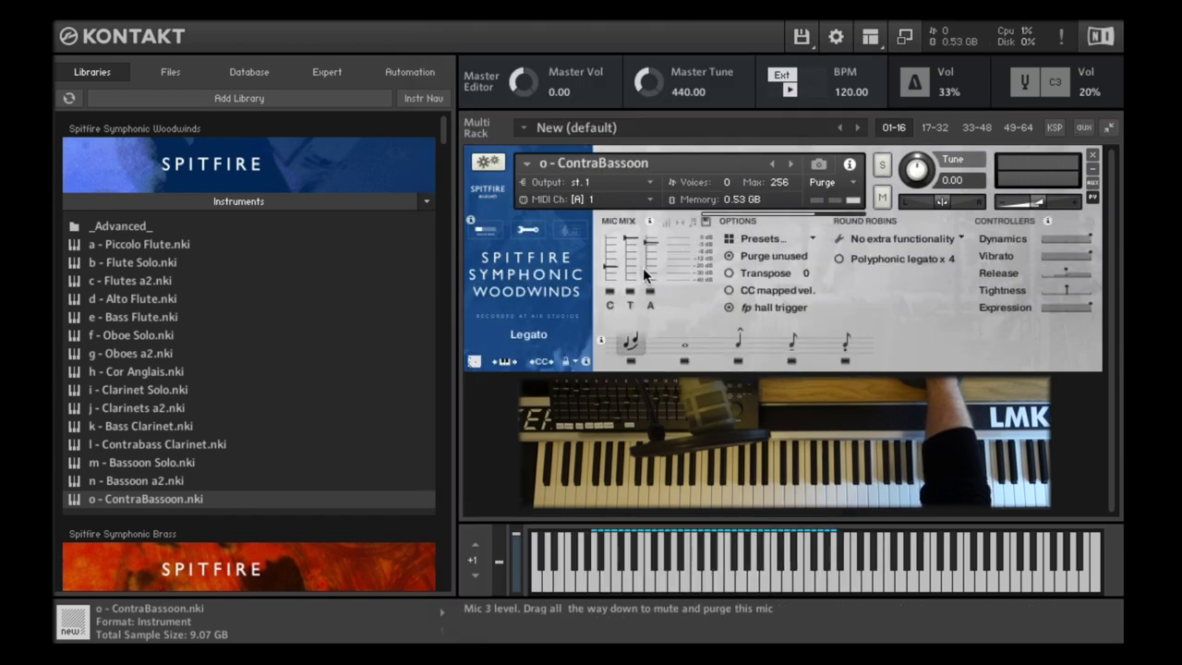
- Audition the ContraBassoon's Staccato and Marcato, then return to Legato
left_click(844, 340)
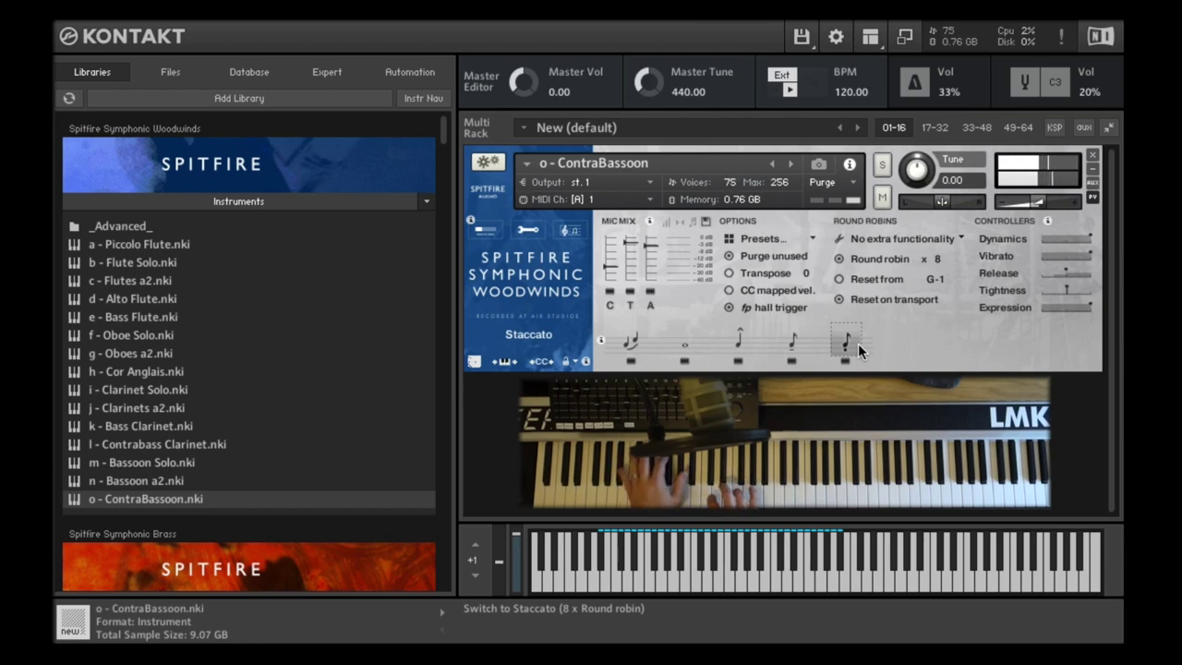
left_click(740, 339)
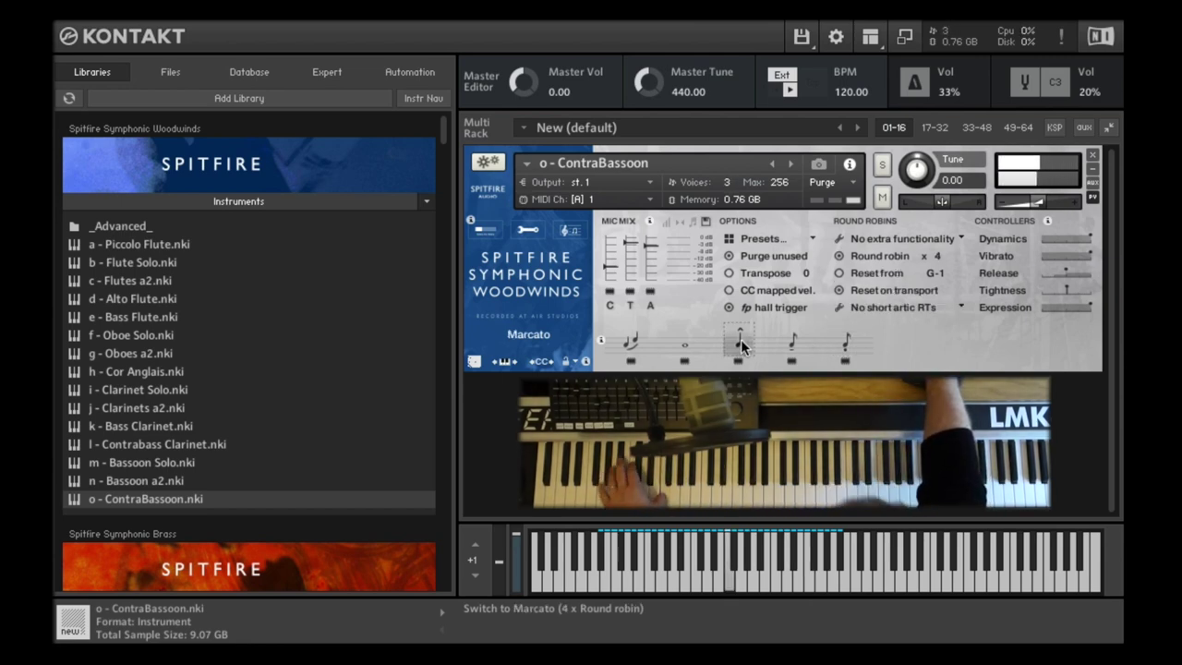
left_click(631, 342)
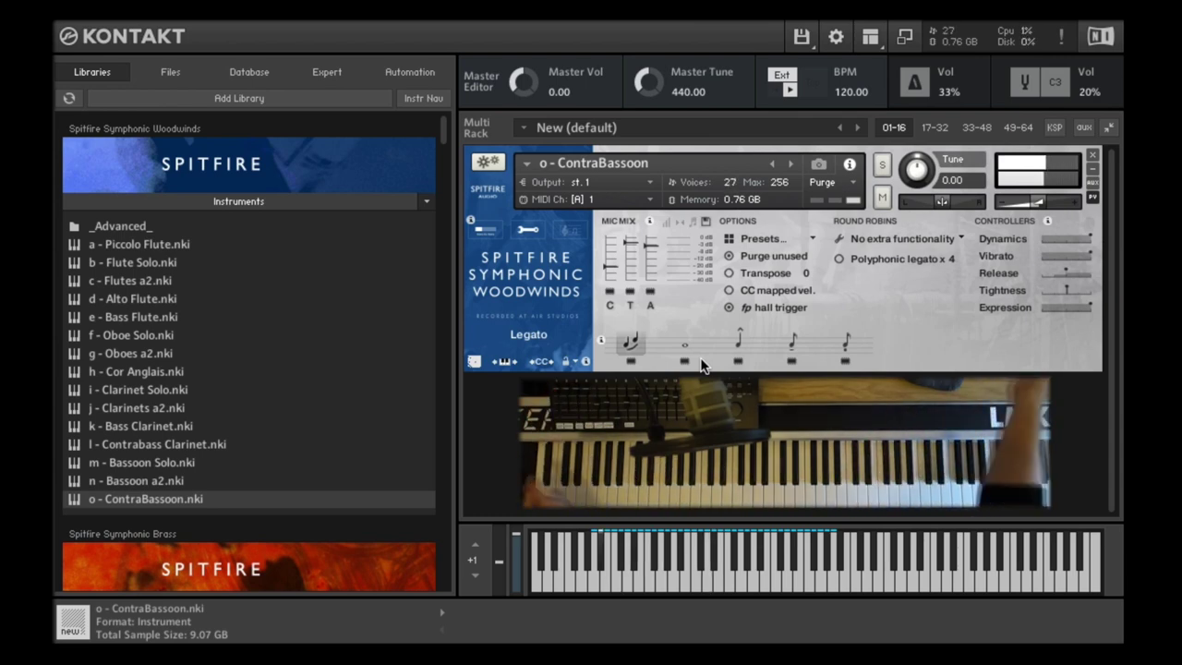
- Put the ContraBassoon on Long and purge its C mic, bringing memory to 0.51 GB
left_click(686, 341)
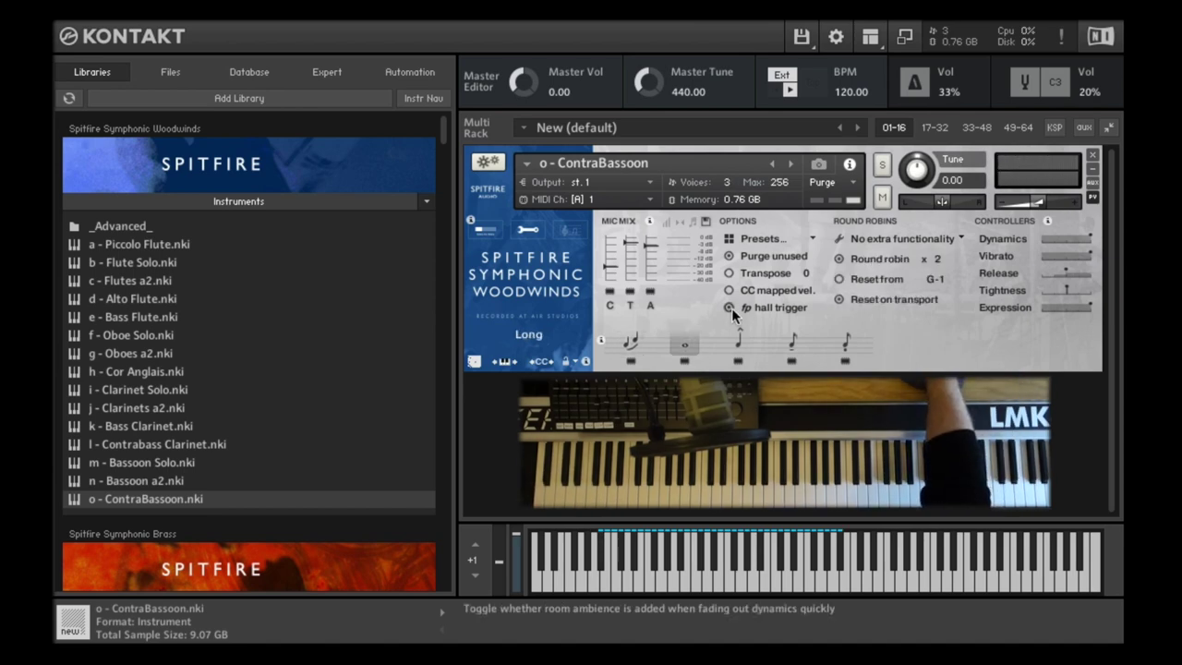
left_click(609, 292)
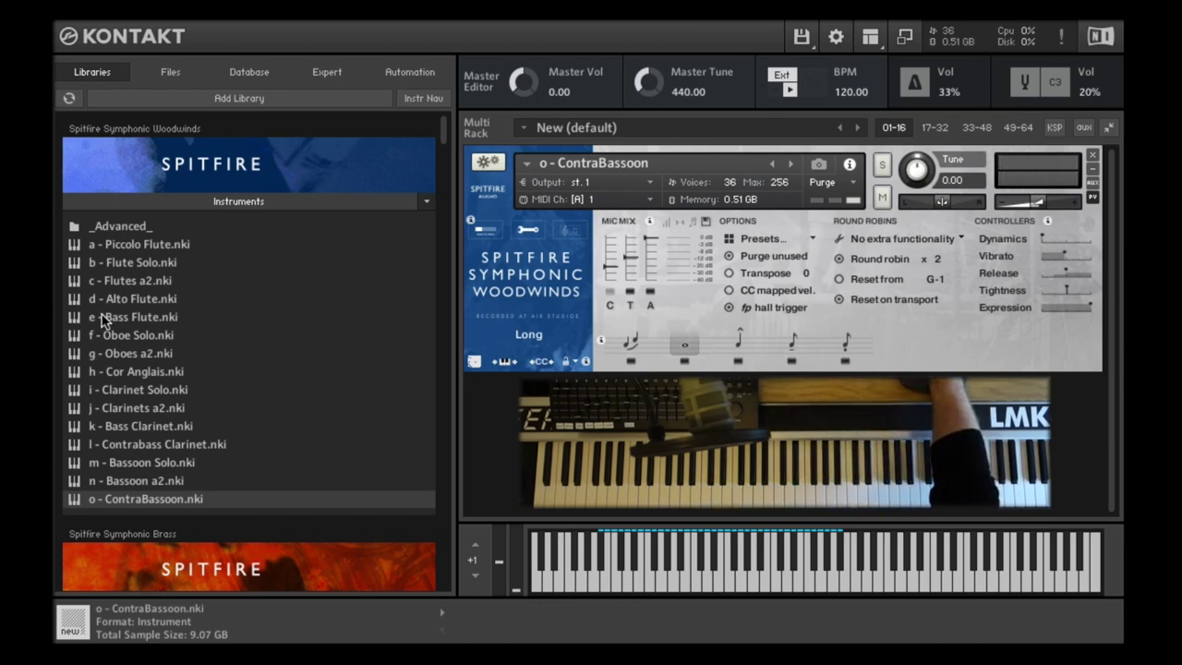
- Load Flute Solo - Full techniques from _Advanced_/Extended techniques over the ContraBassoon
left_click(120, 227)
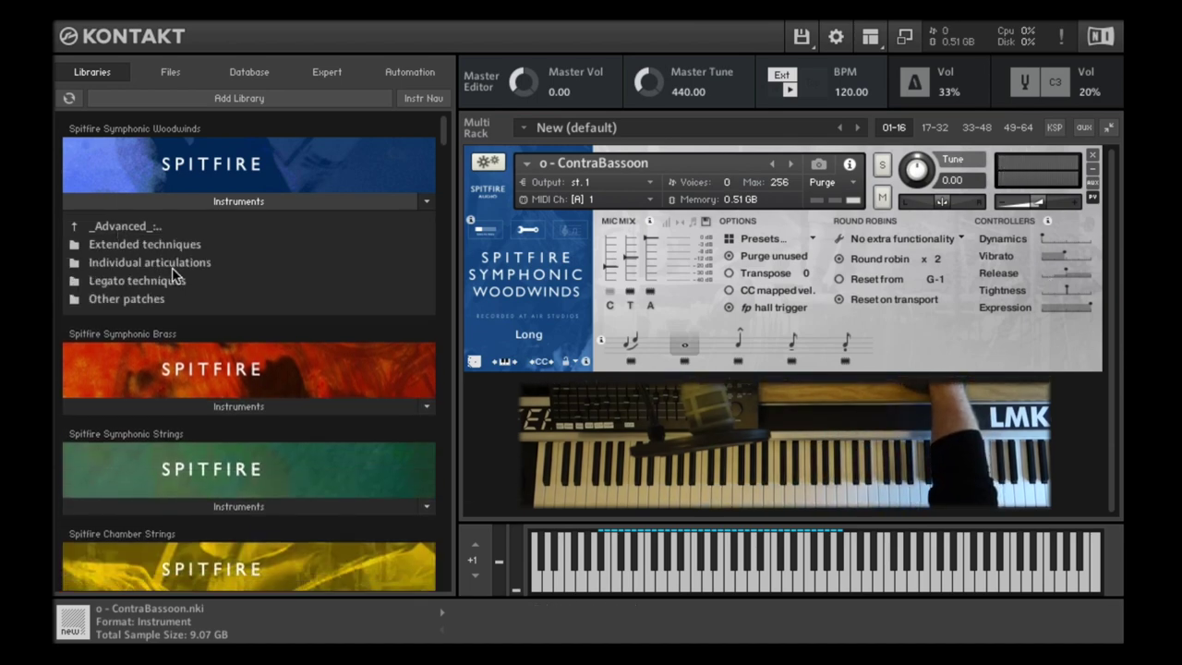
left_click(148, 245)
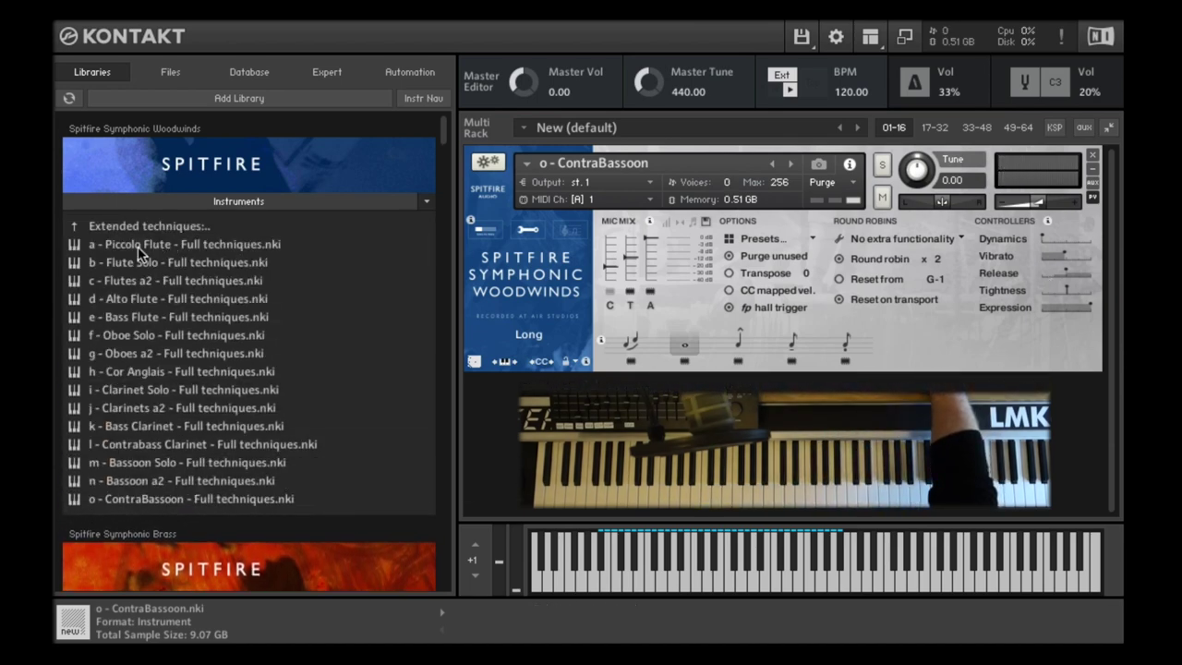
left_click(133, 266)
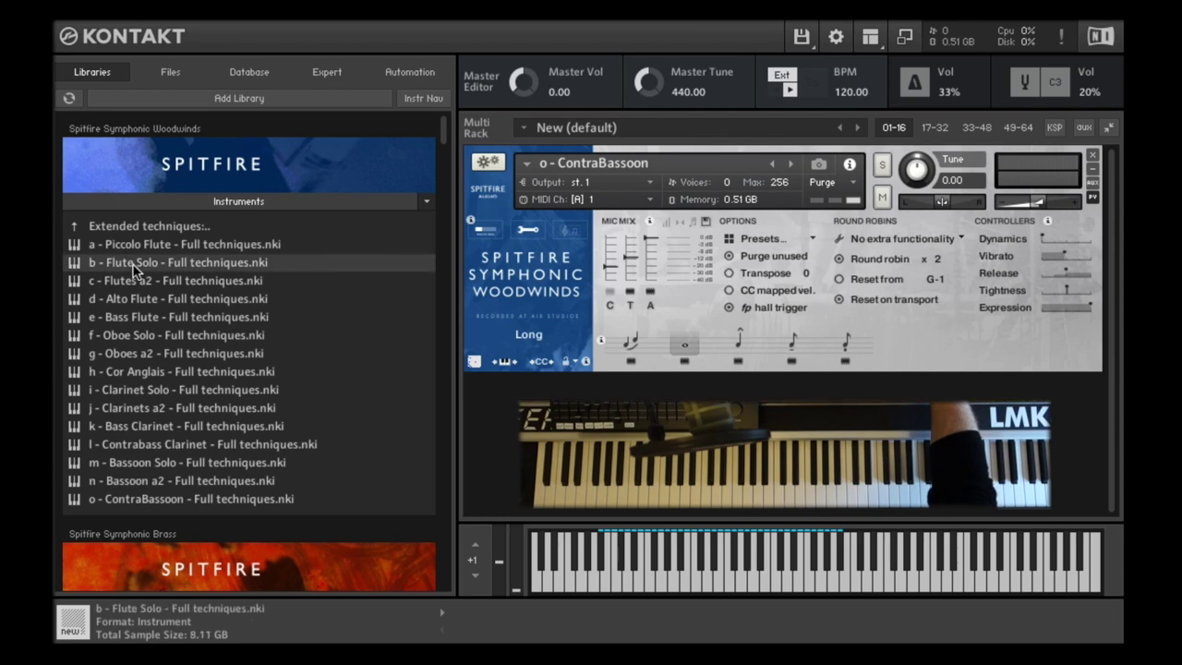
left_click_drag(393, 270, 466, 301)
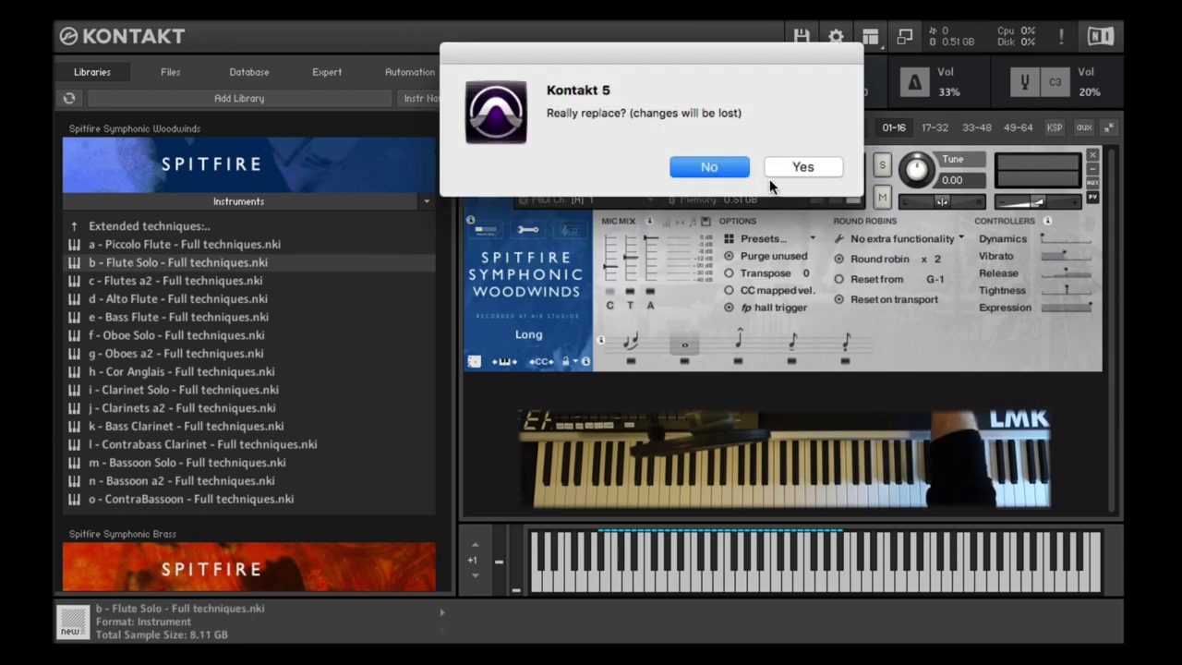
left_click(800, 167)
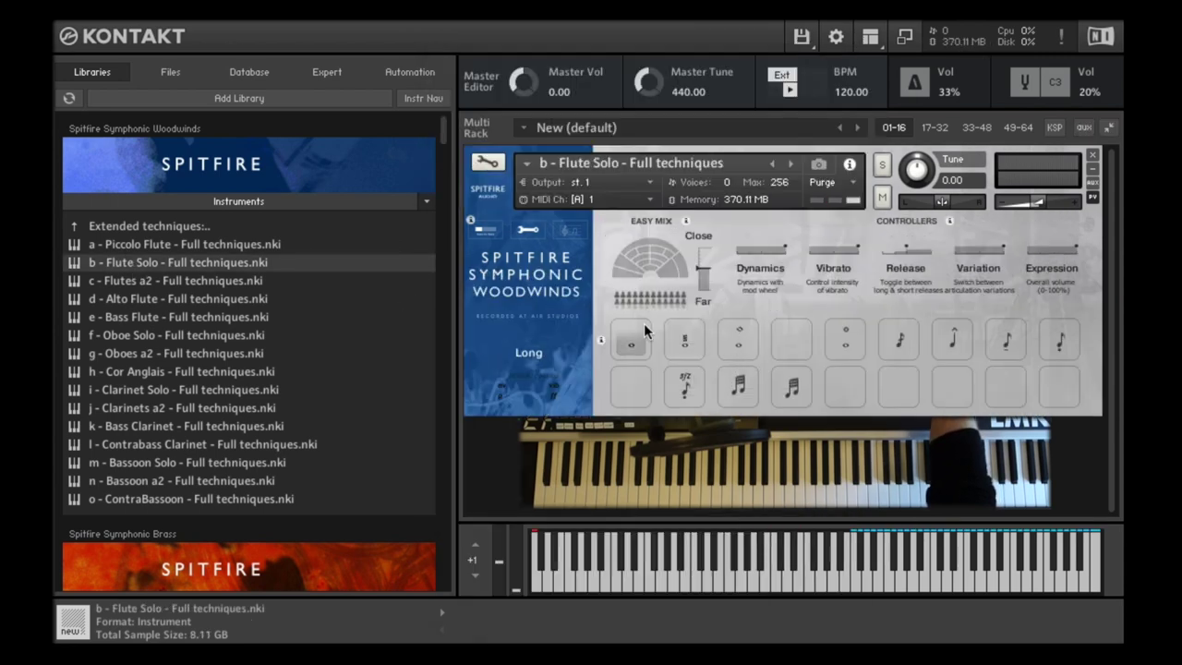
- Audition Marcato Sfz, Multitongued and Marcato, then drag Flutes a2 - Full techniques over the flute
left_click(687, 392)
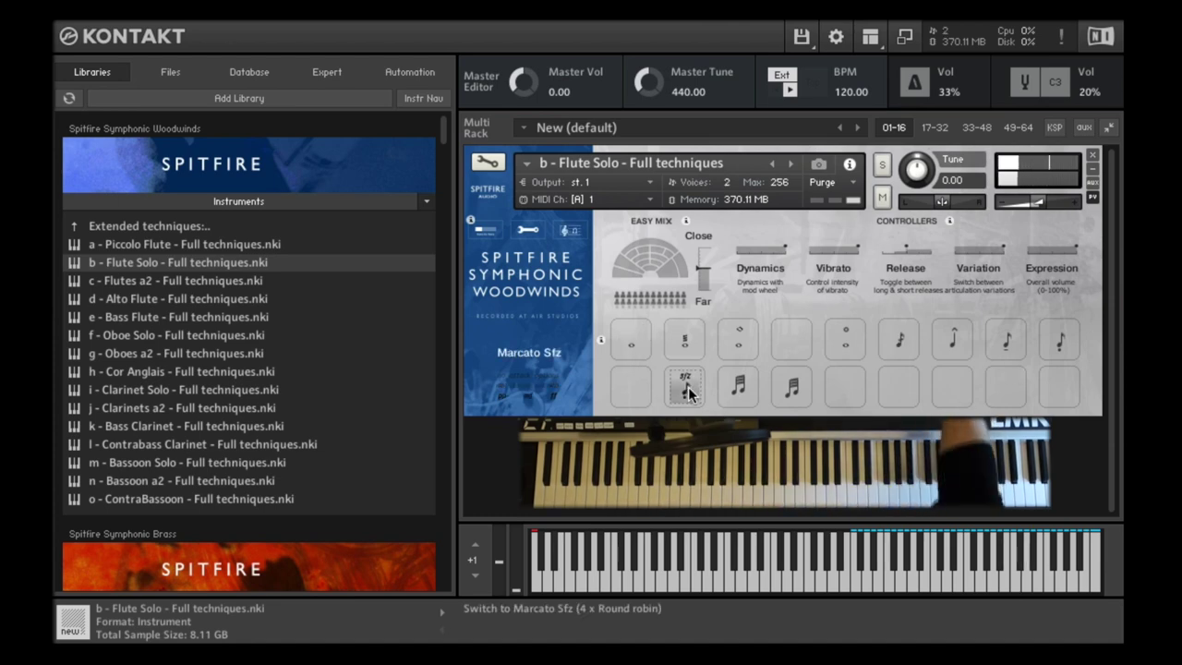
left_click(901, 347)
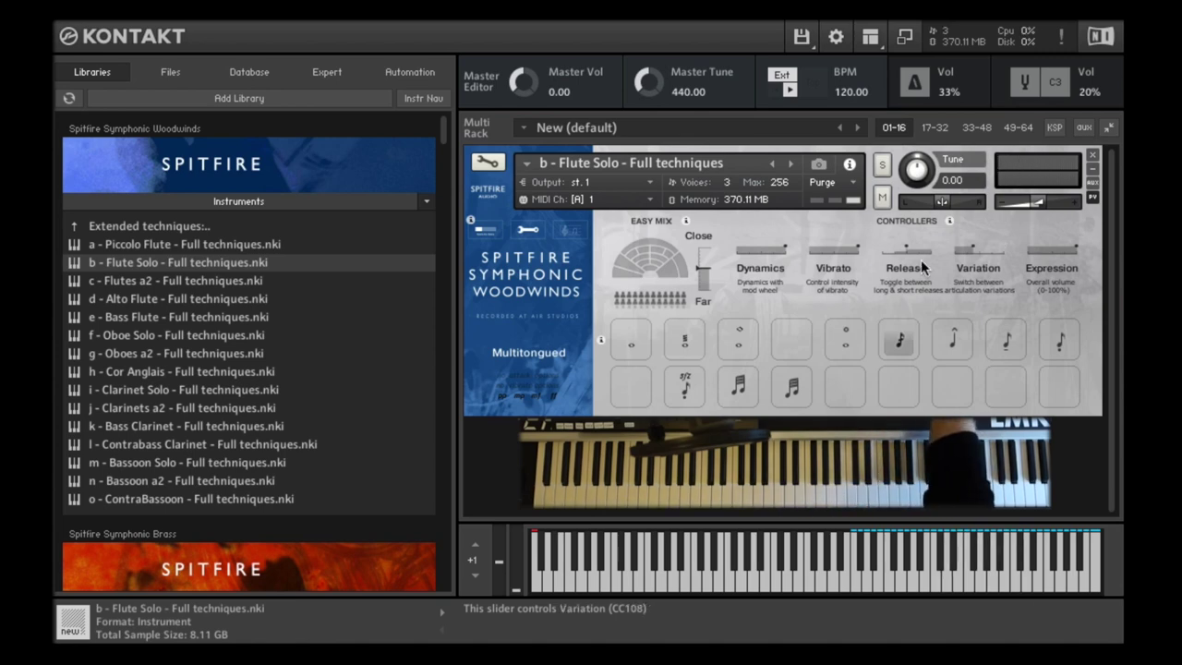
left_click(958, 350)
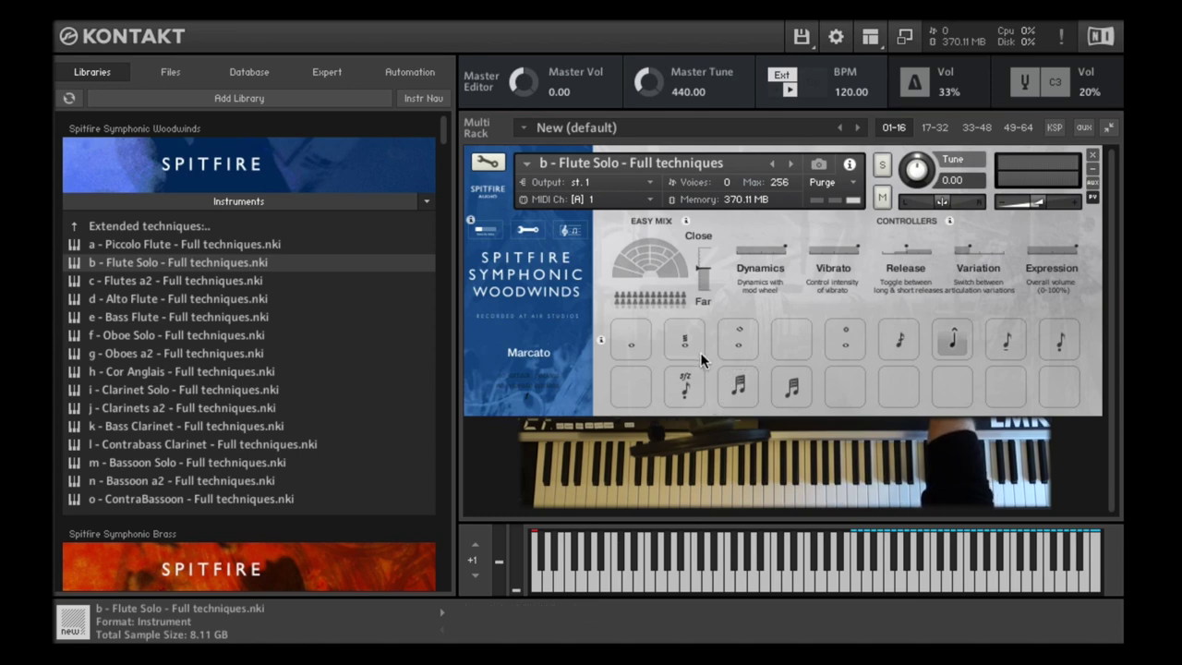
left_click_drag(130, 284, 638, 231)
- Load Flutes a2, audition Long Overblown, Short Overblown, Marcato Sfz, Multitongued and Long Hollow, then drop in Oboes a2
left_click(802, 169)
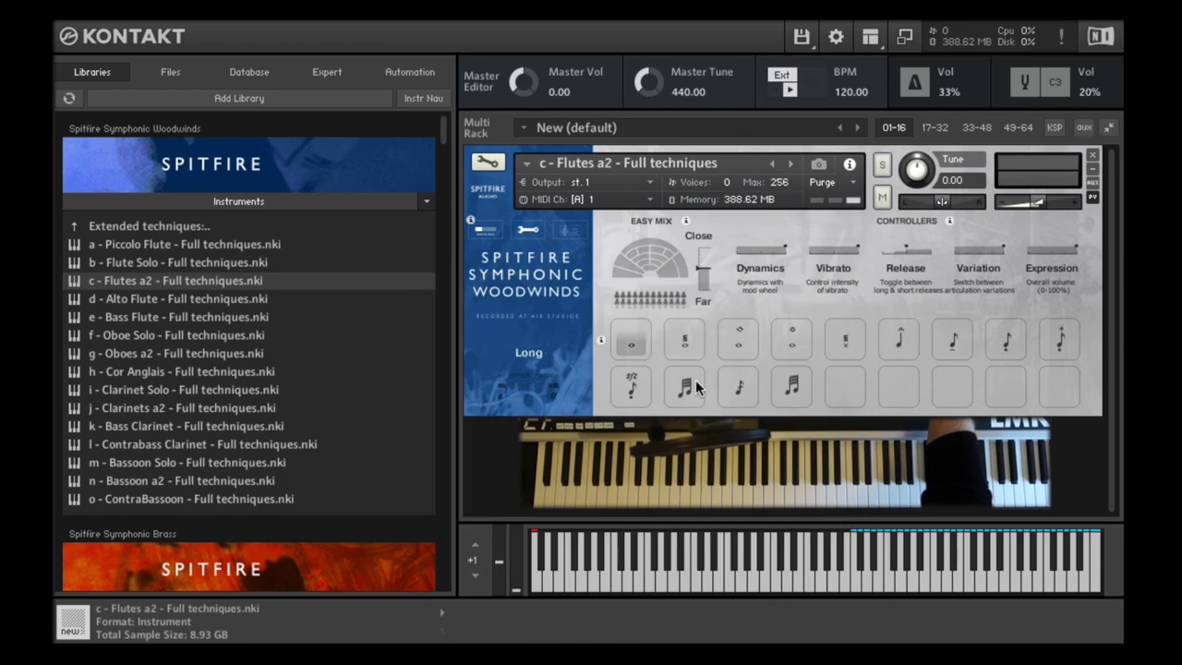
left_click(844, 343)
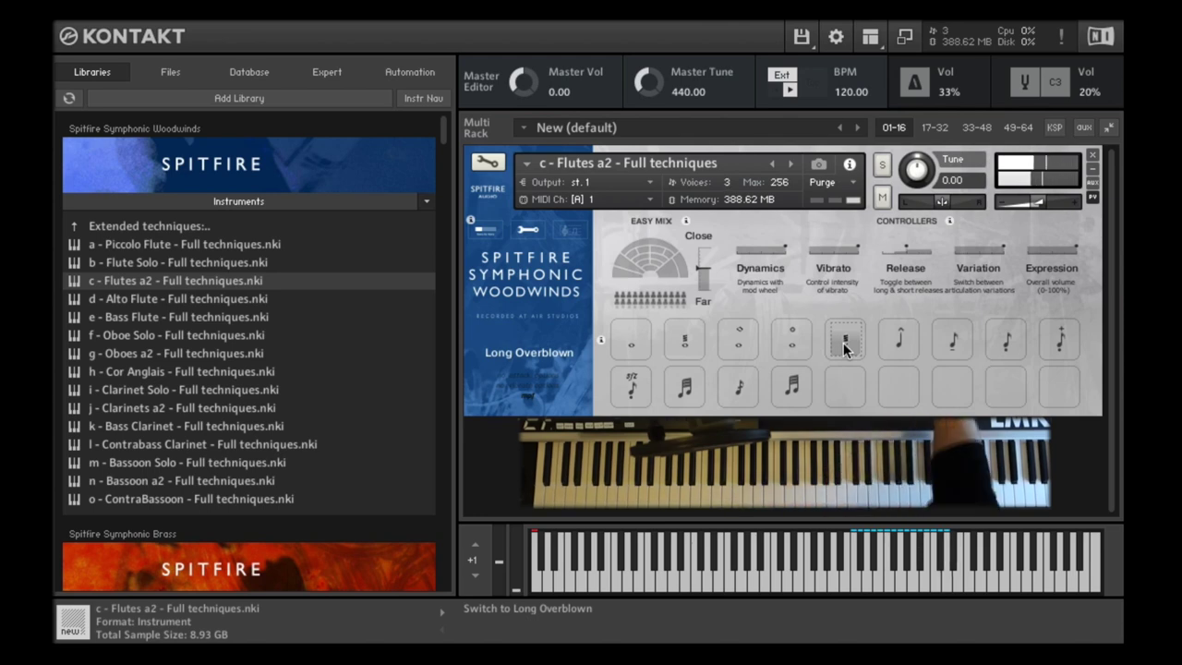
left_click(1059, 342)
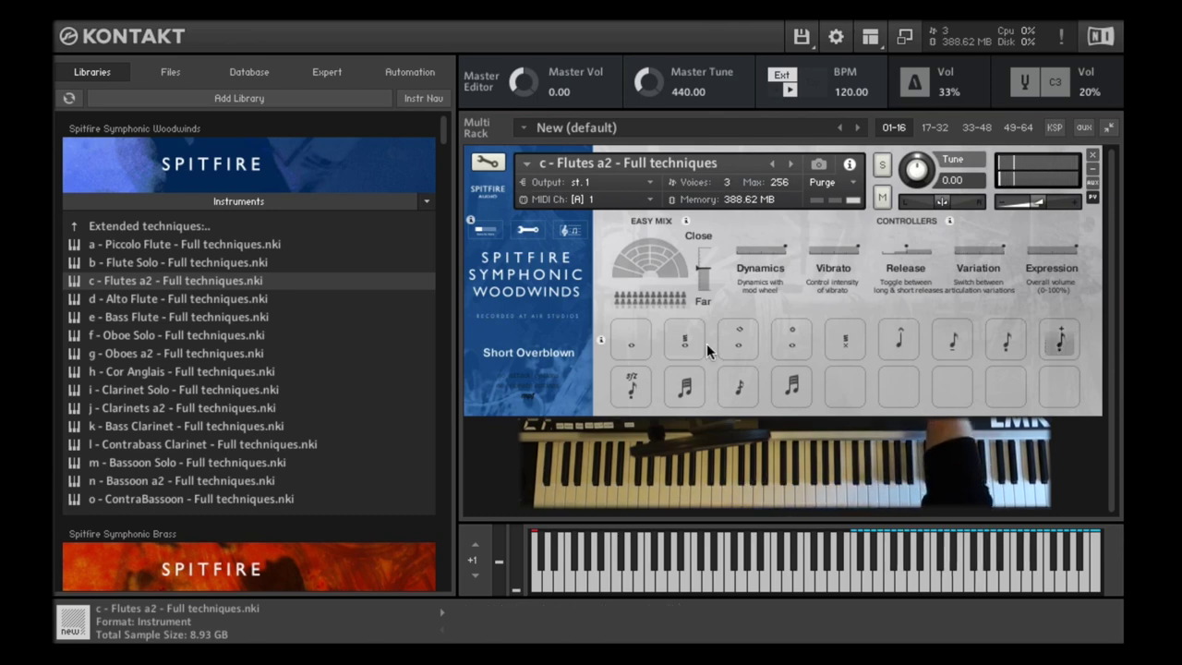
left_click(628, 389)
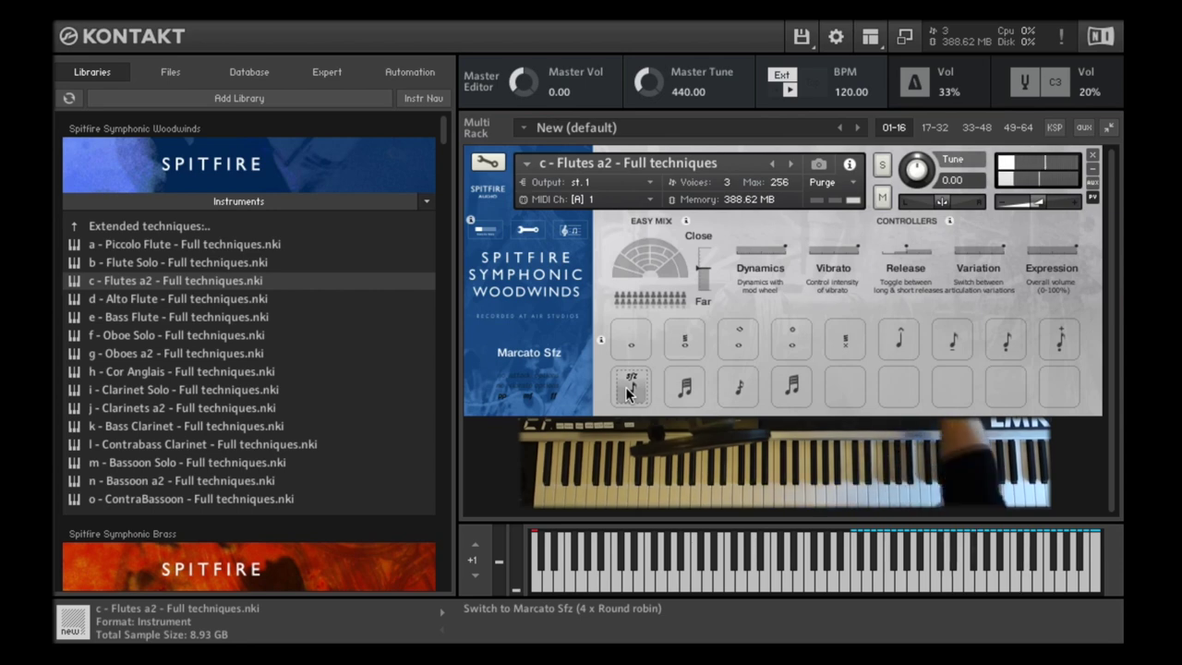
left_click(737, 392)
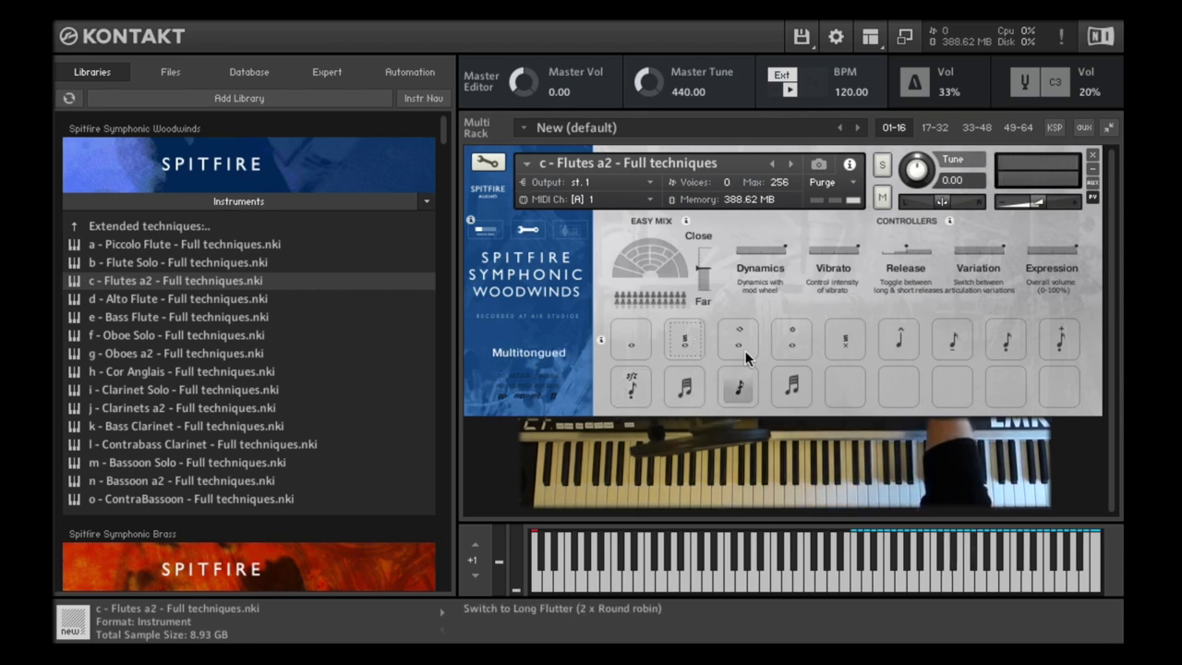
left_click(796, 344)
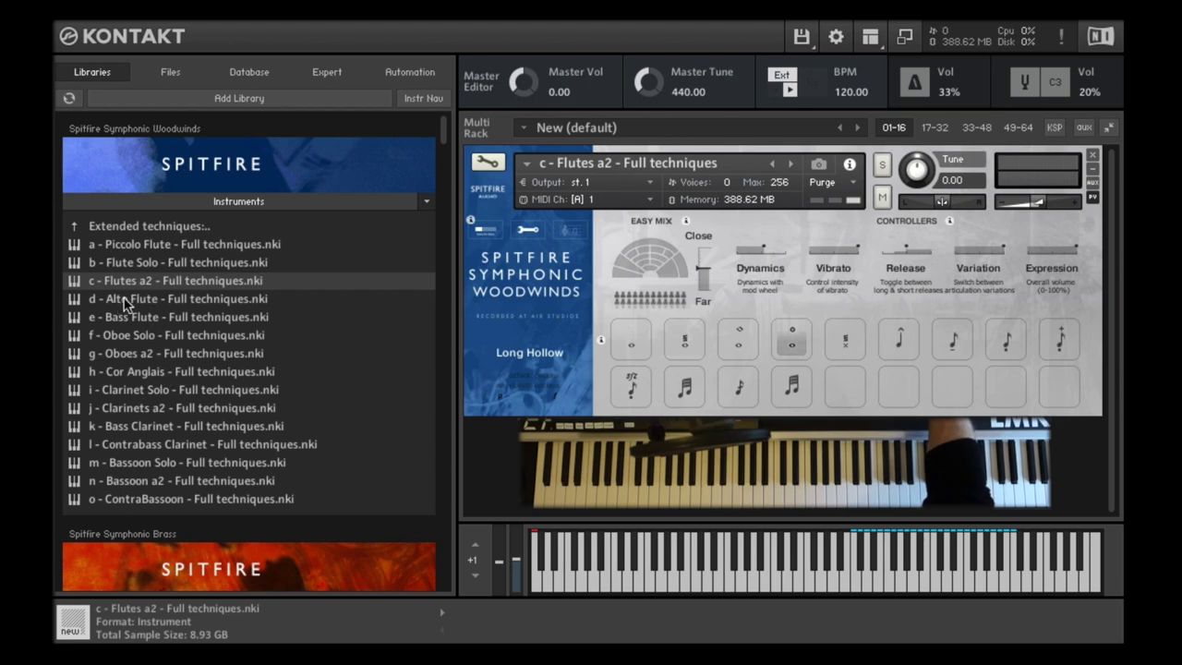
left_click_drag(146, 352, 771, 176)
- Confirm Oboes a2, then swap in Oboe Solo and play its Multitongued articulation
left_click(802, 166)
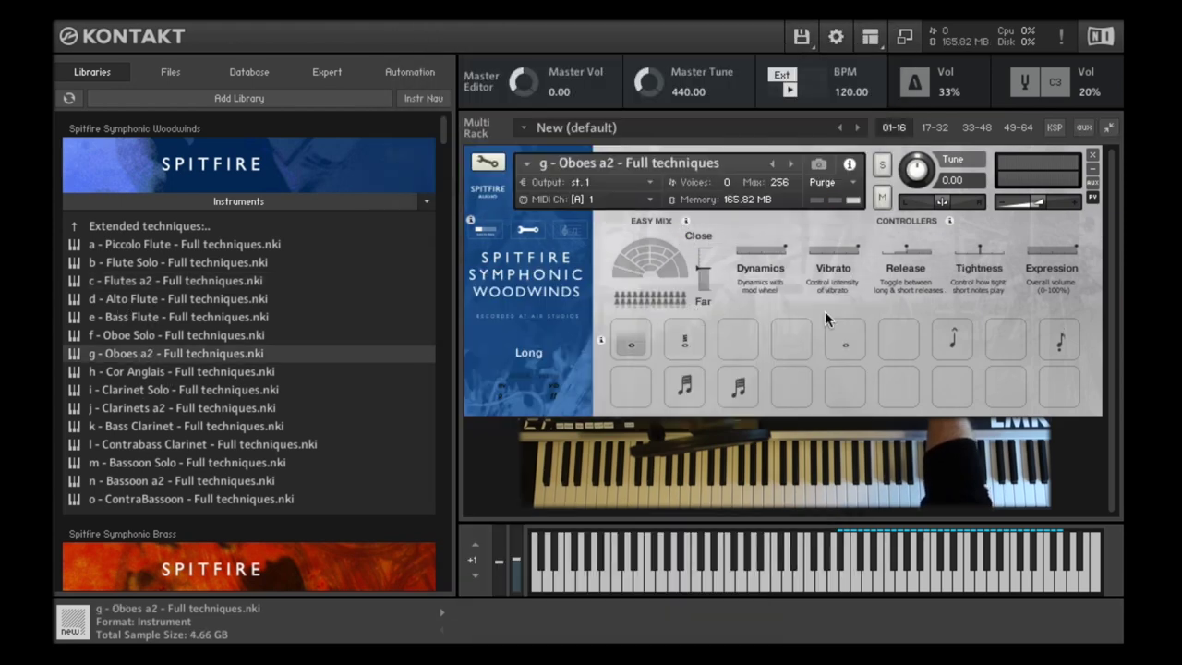
left_click_drag(205, 344, 725, 298)
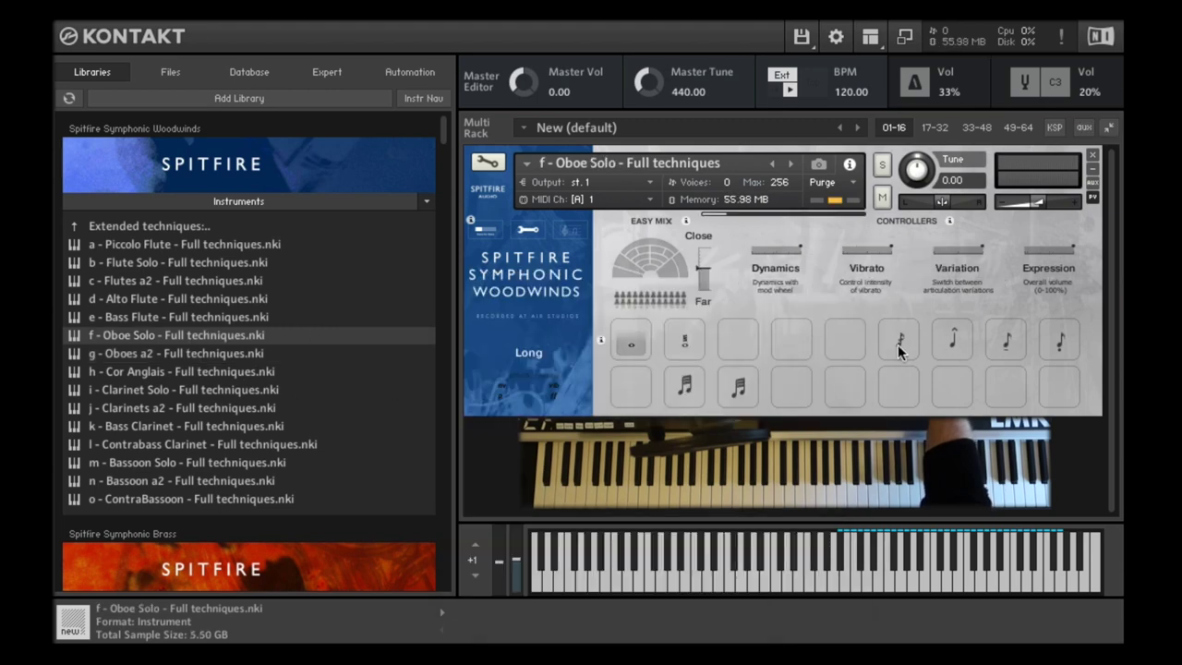
left_click(899, 341)
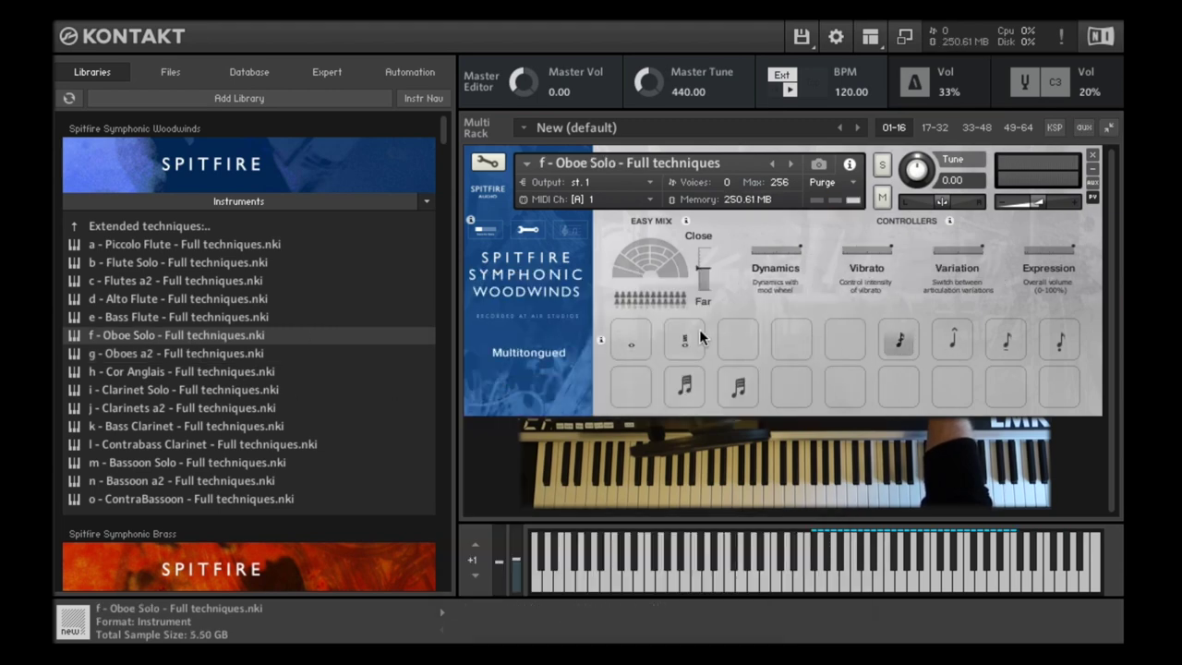
- Load Bassoon Solo and audition Multitongued, Long Harmonics and Trill (Major 2nd), then return to the technique folders
left_click_drag(185, 461, 910, 343)
left_click(898, 339)
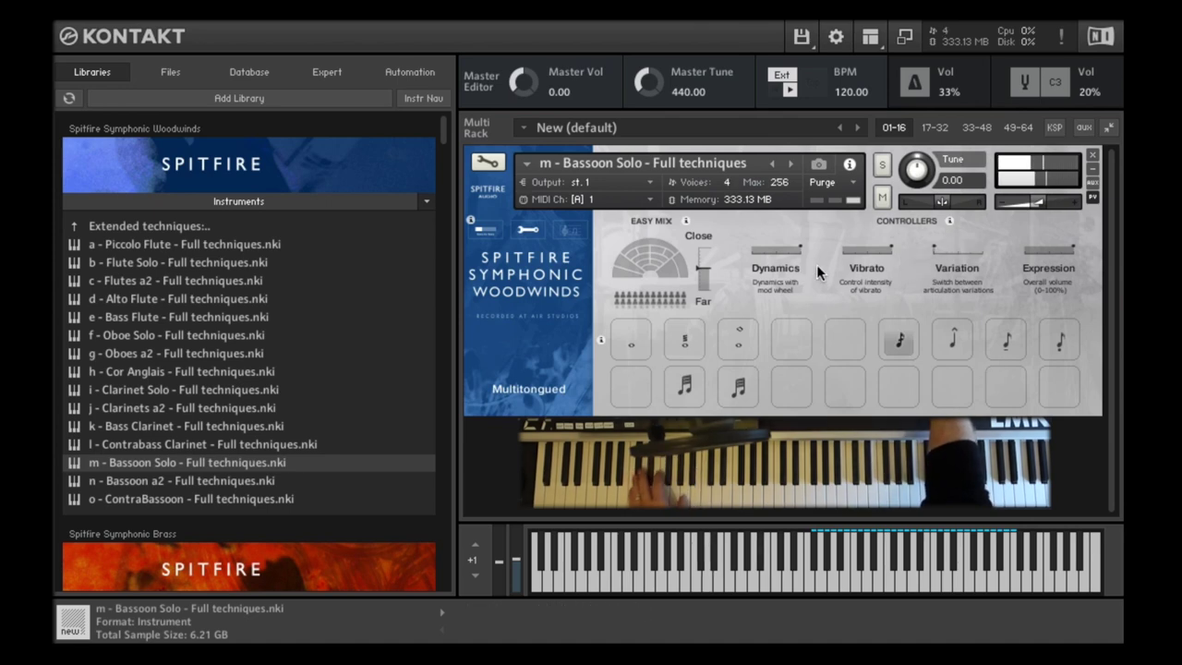
left_click(737, 339)
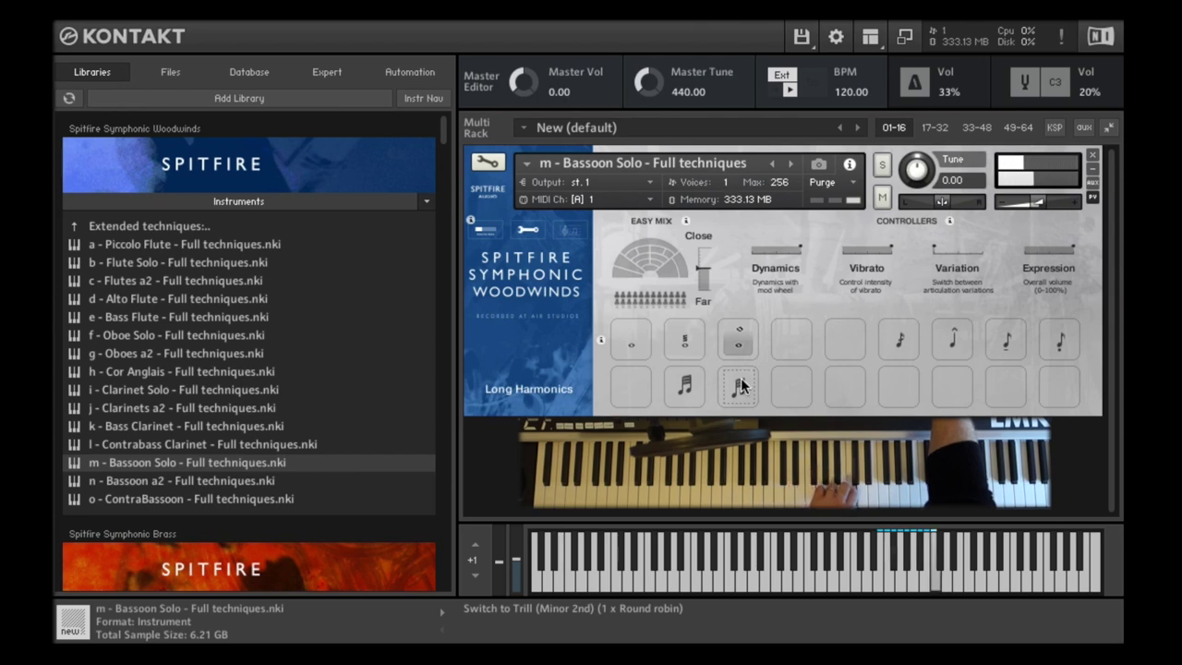
left_click(684, 388)
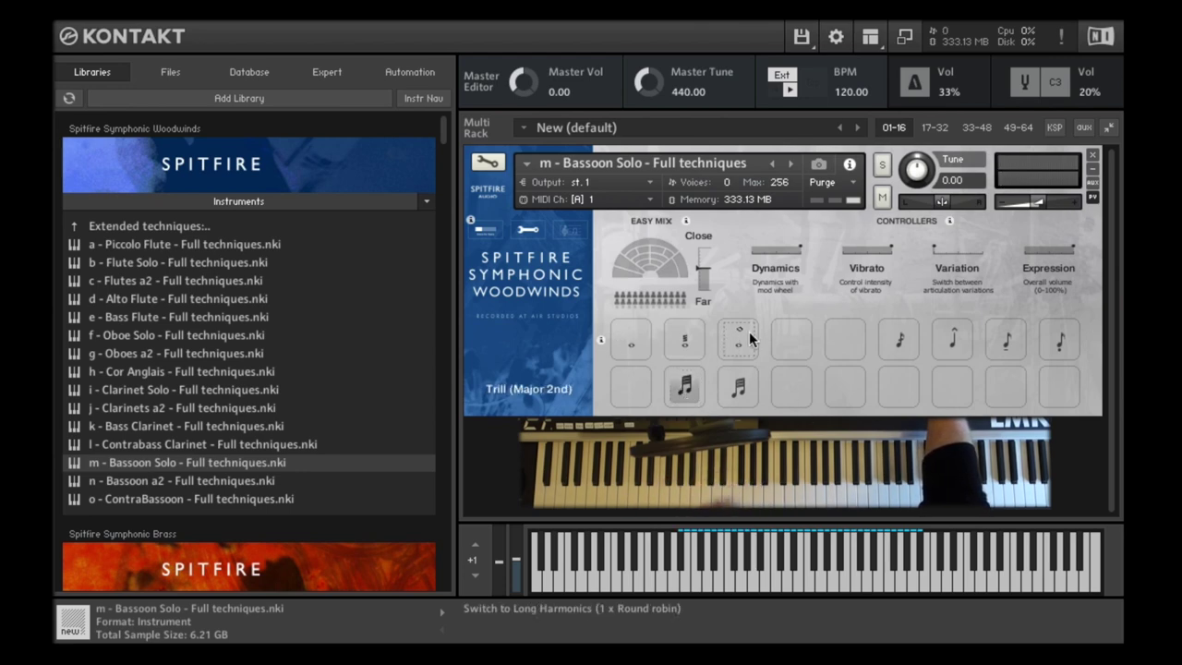
left_click(137, 226)
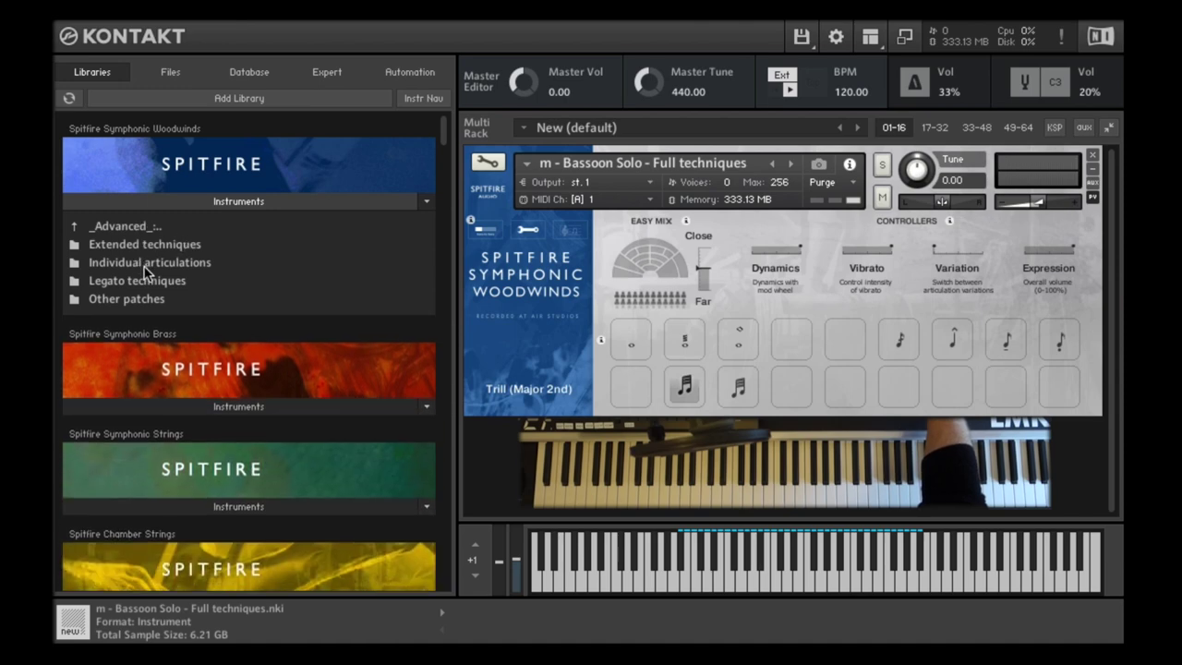
- Browse the Individual articulations (a - Piccolo Flute) and Legato techniques folders
left_click(145, 265)
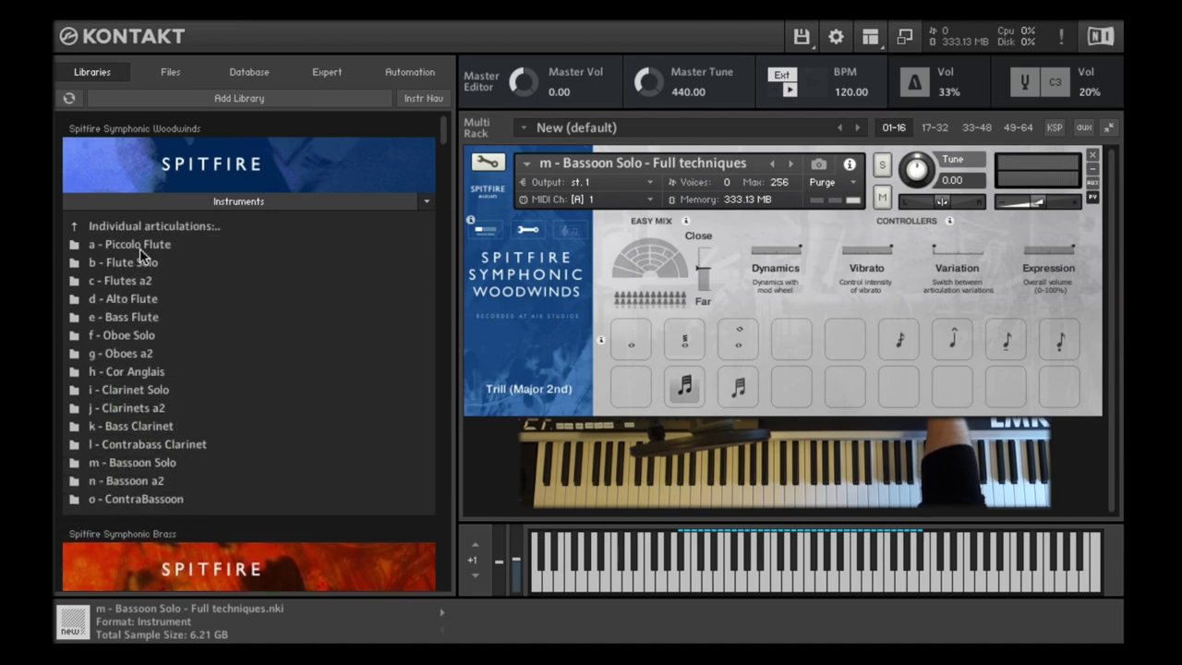
left_click(139, 246)
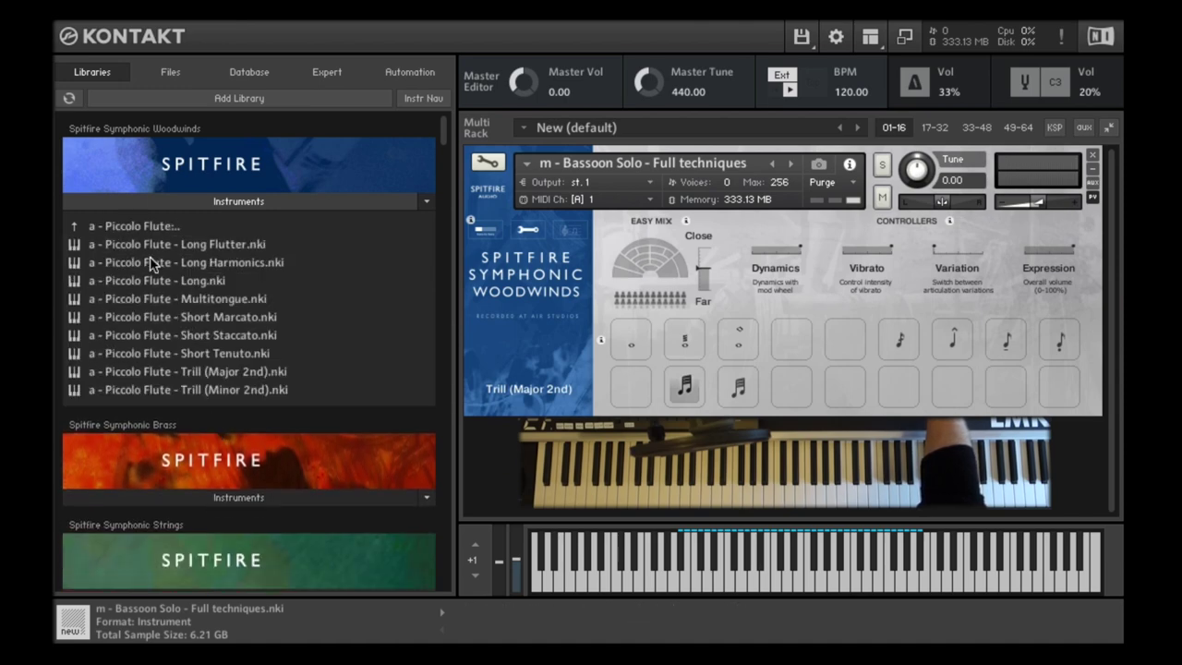
left_click(116, 227)
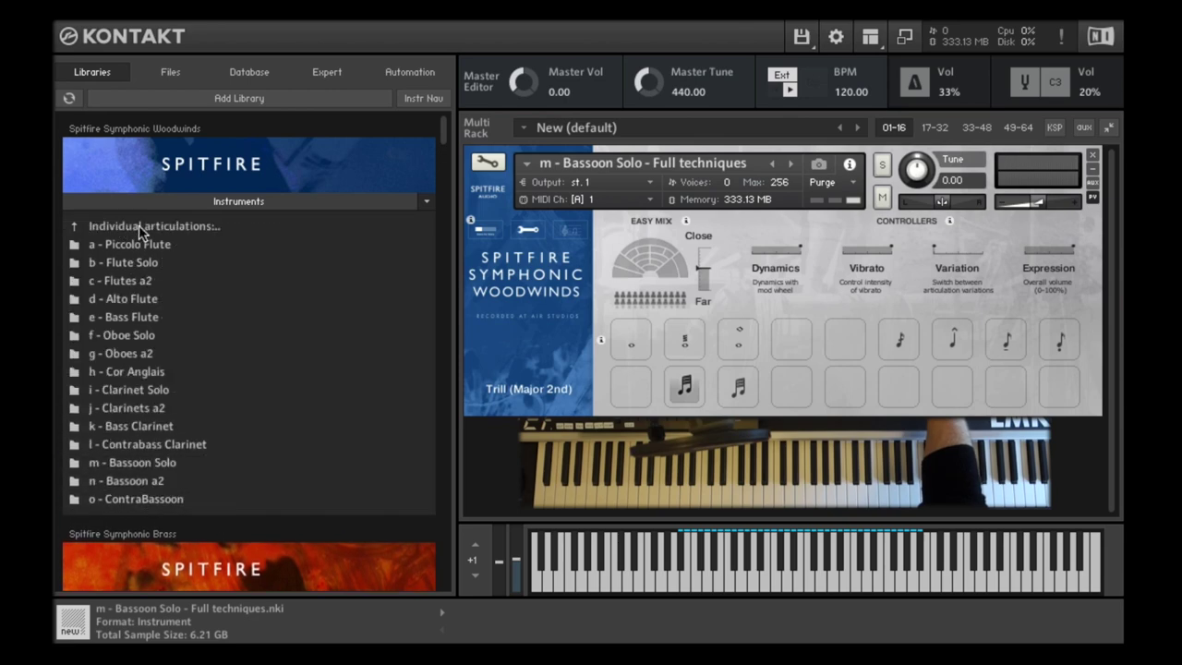
left_click(138, 229)
left_click(138, 281)
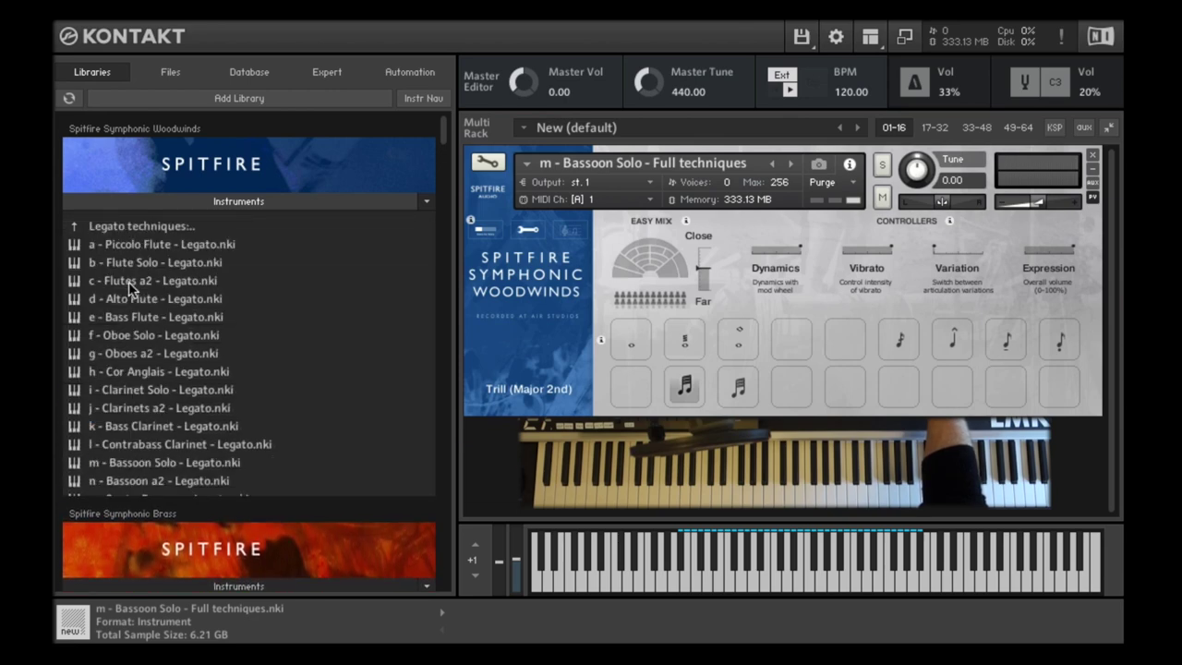
left_click(142, 226)
- From the Other patches folder, drop 'a - Piccolo Flute - Time machine' onto the rack instrument
left_click(135, 301)
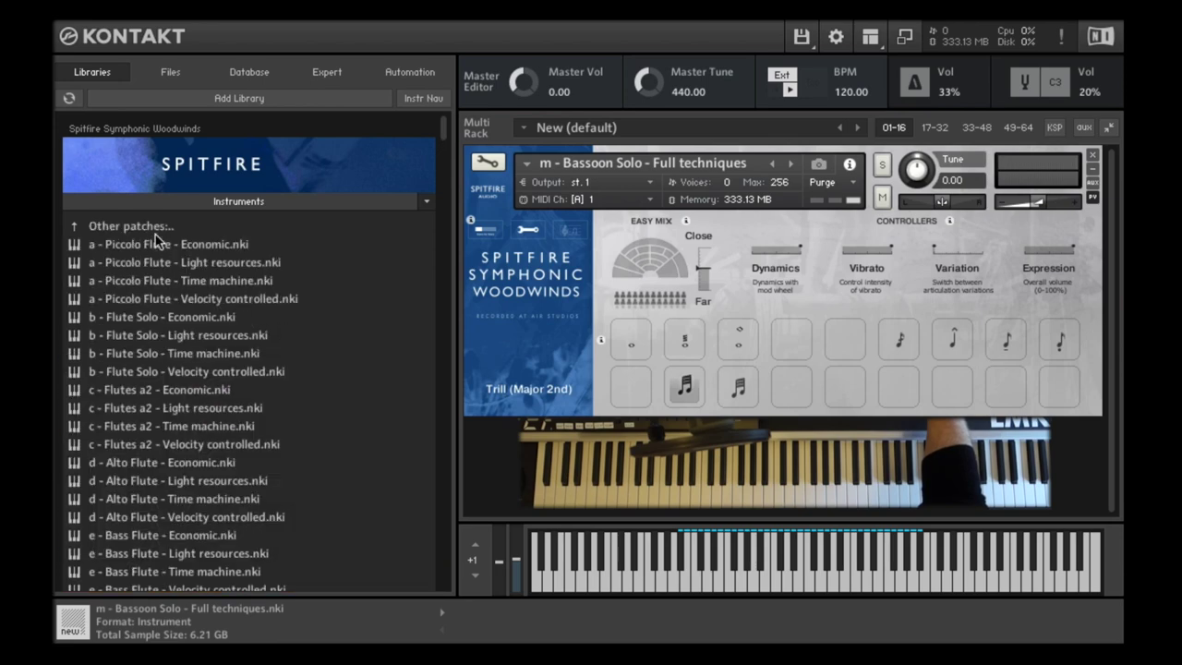
left_click(197, 284)
left_click_drag(832, 236, 833, 234)
- Confirm the Piccolo Time machine patch, pick Staccato, and sweep Stretch to full, then ease it back slightly
left_click(799, 168)
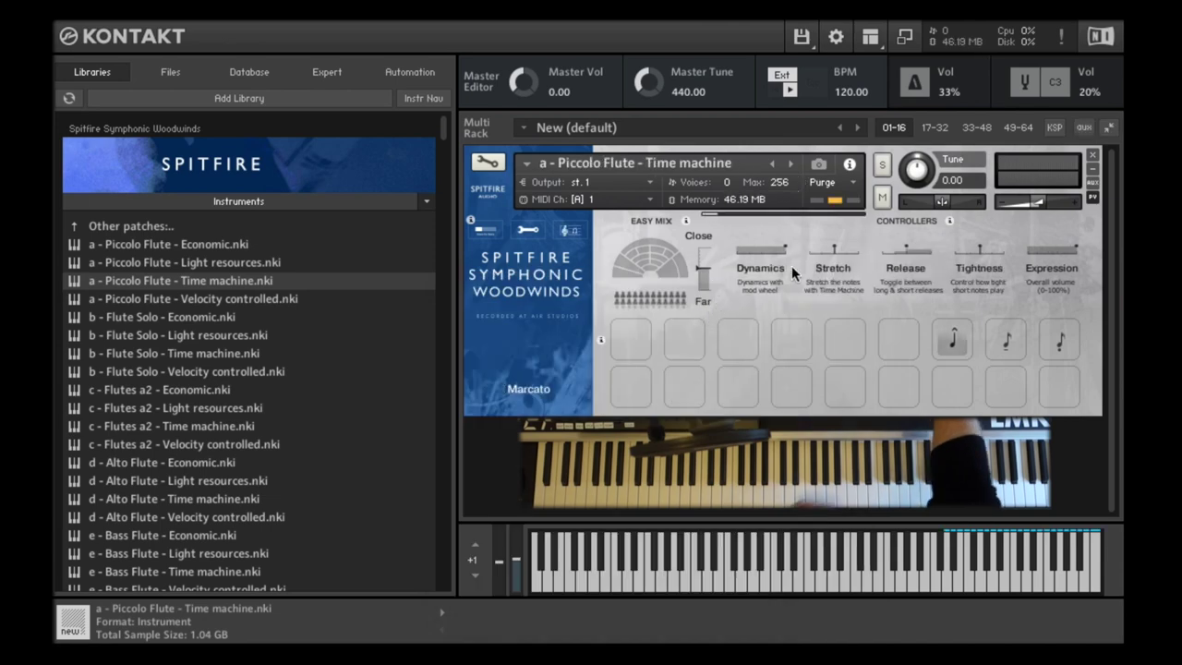
left_click(1059, 346)
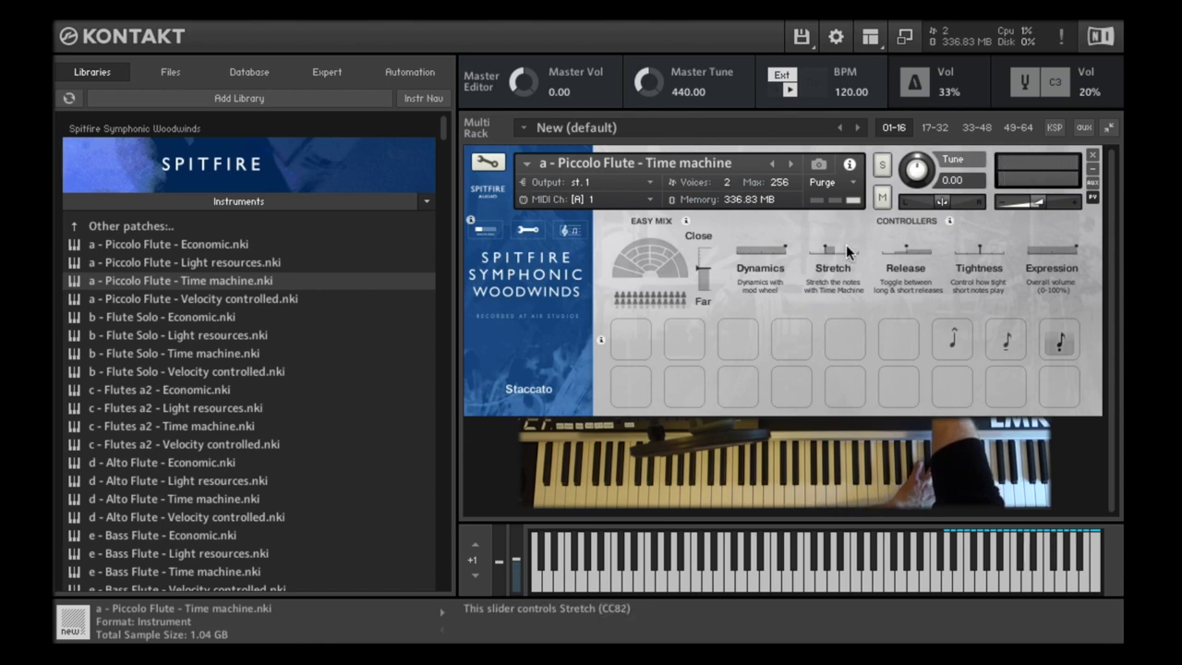
left_click_drag(857, 245, 799, 253)
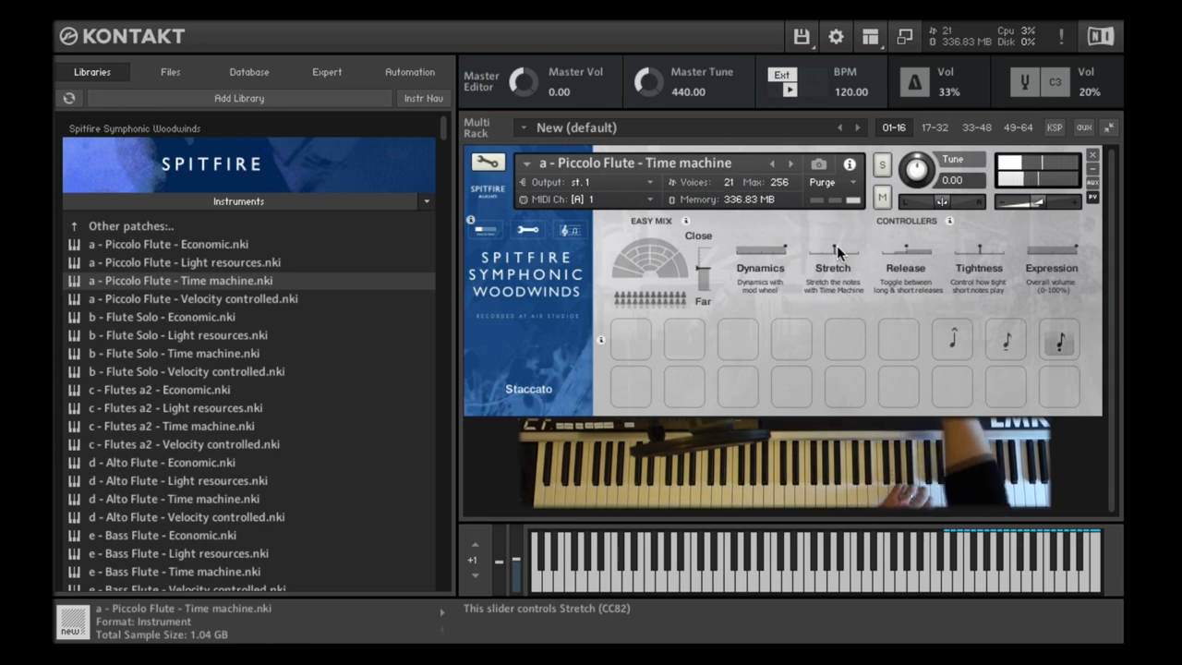
left_click_drag(836, 245, 877, 261)
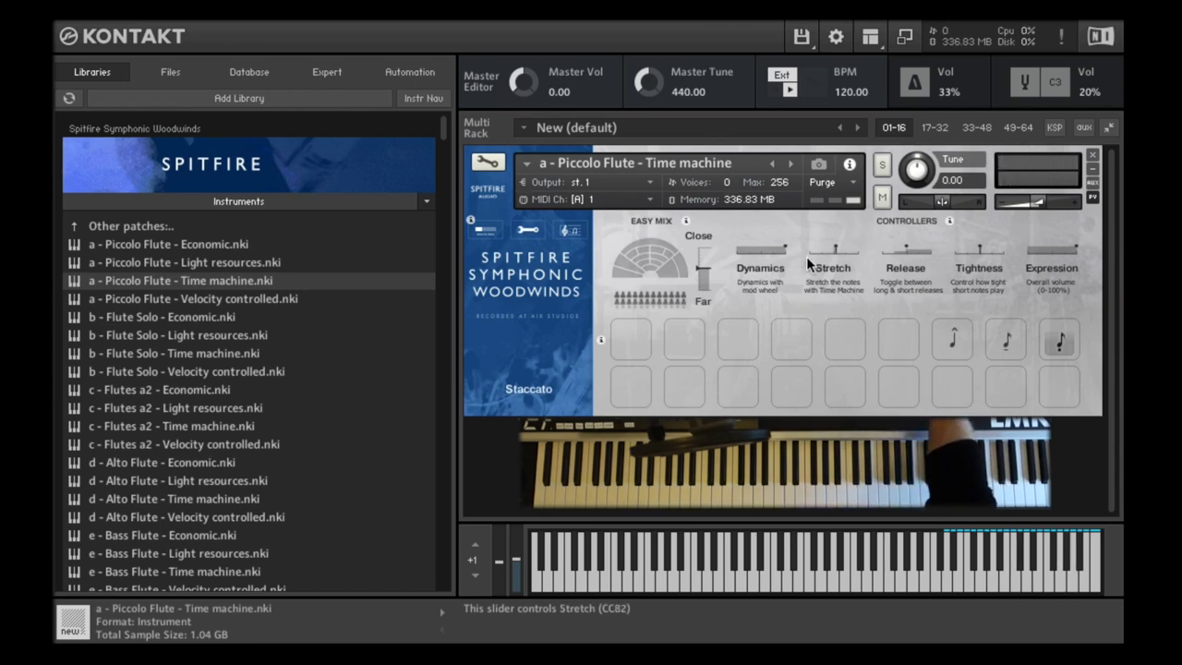
left_click_drag(806, 256, 770, 261)
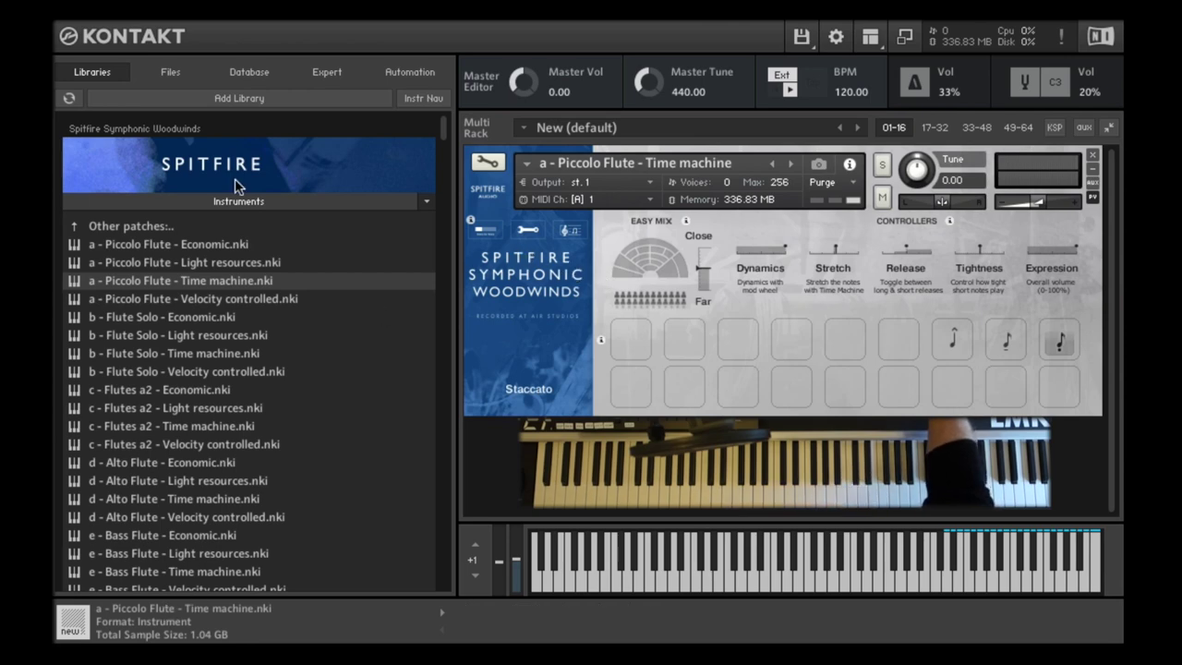
- Load 'd - Alto Flute - Time machine.nki', then go up two levels to the library root
scroll(258, 425, "down", 12)
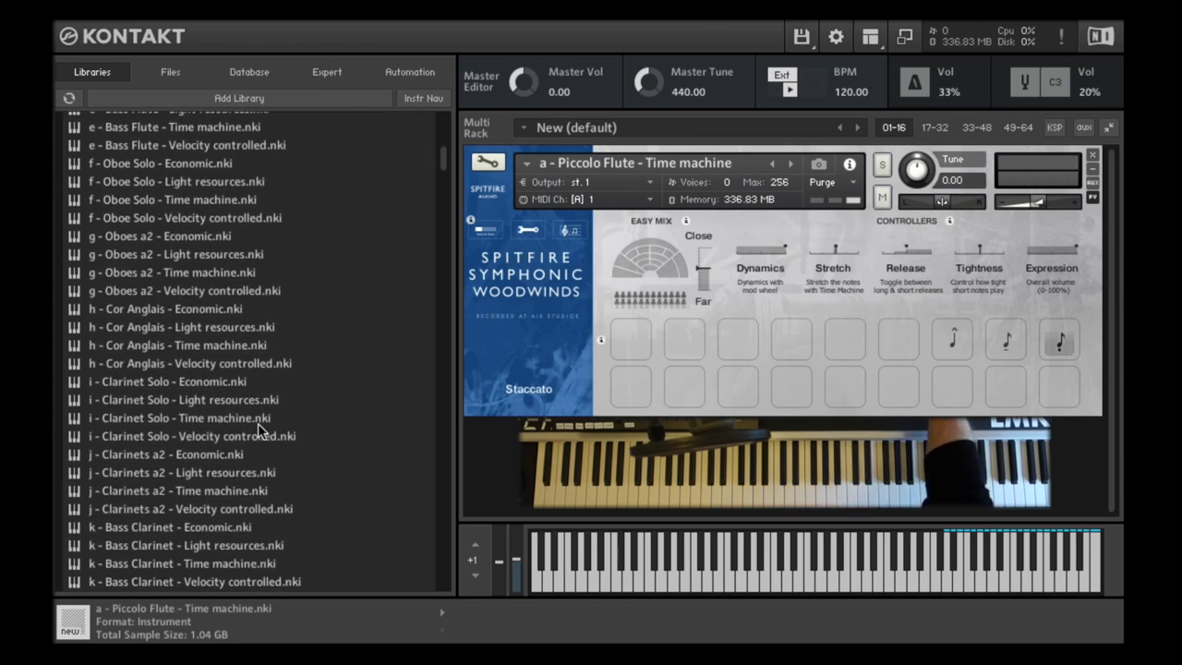
scroll(258, 426, "up", 12)
double_click(174, 498)
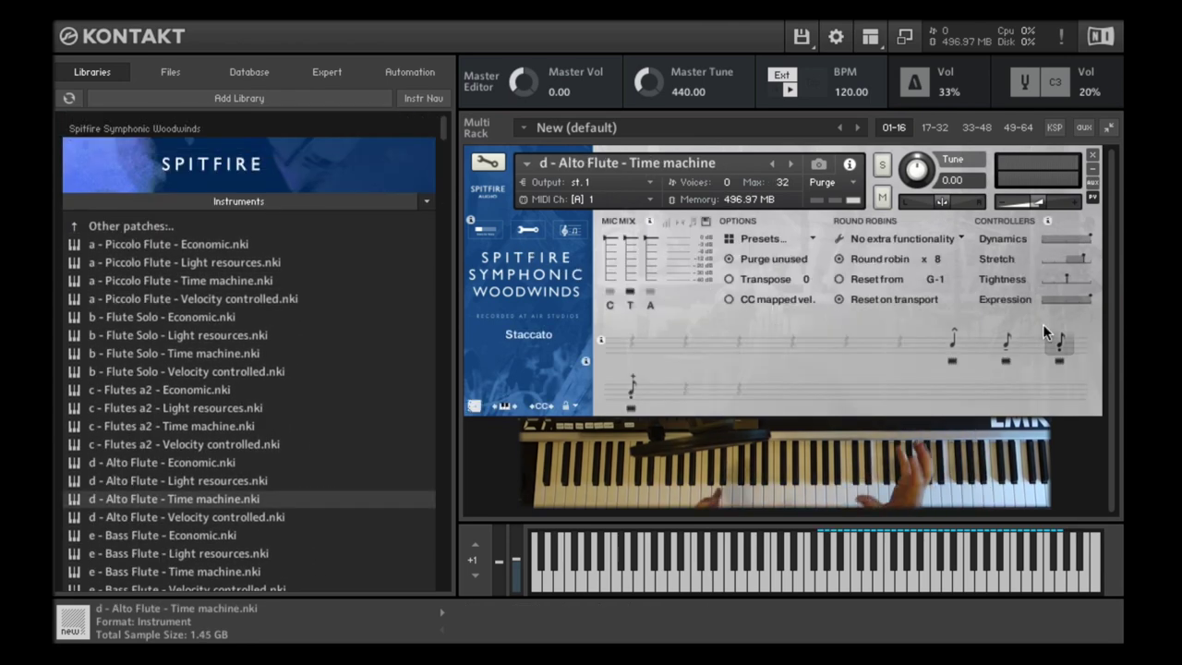
left_click(139, 227)
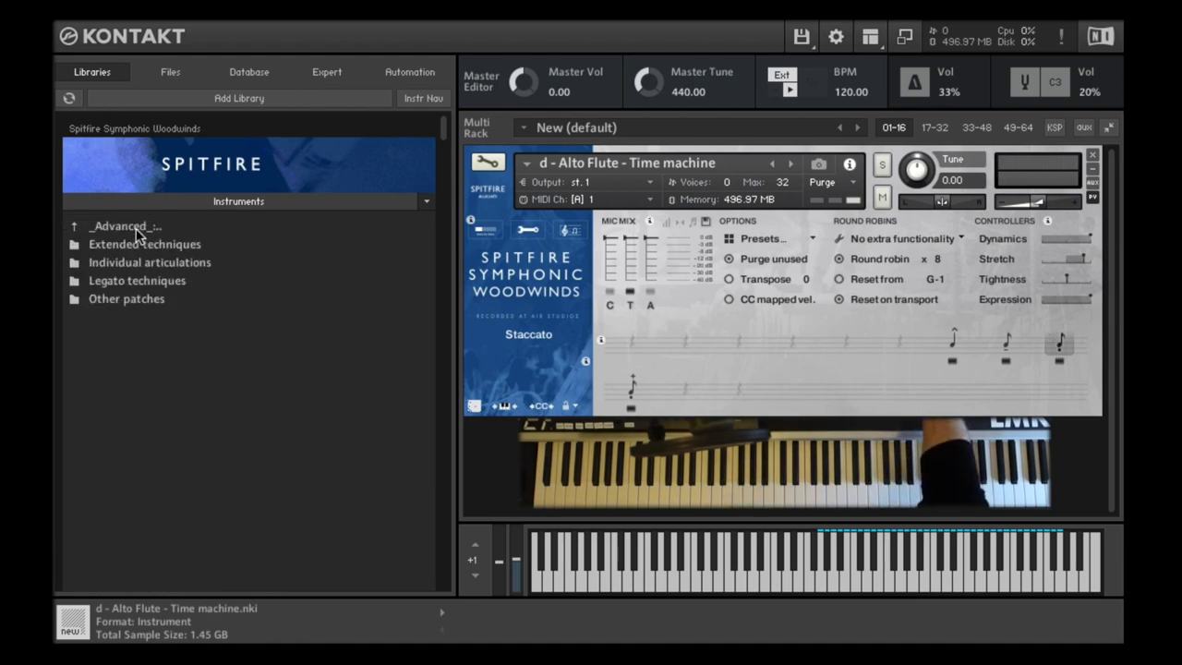
left_click(139, 226)
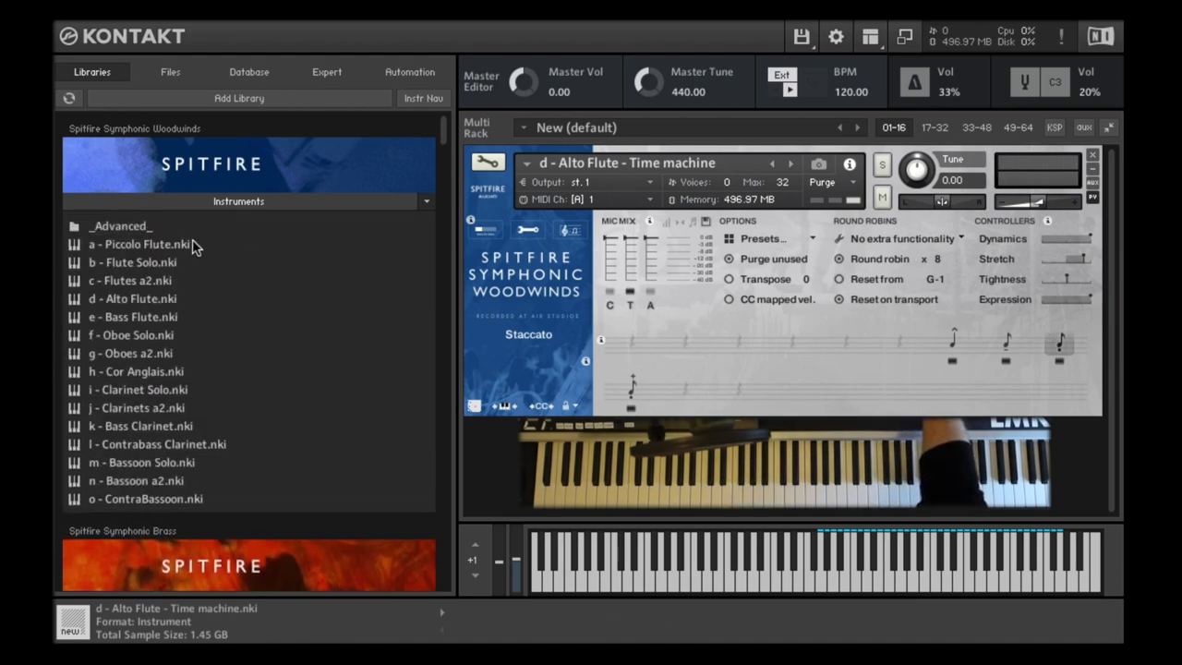